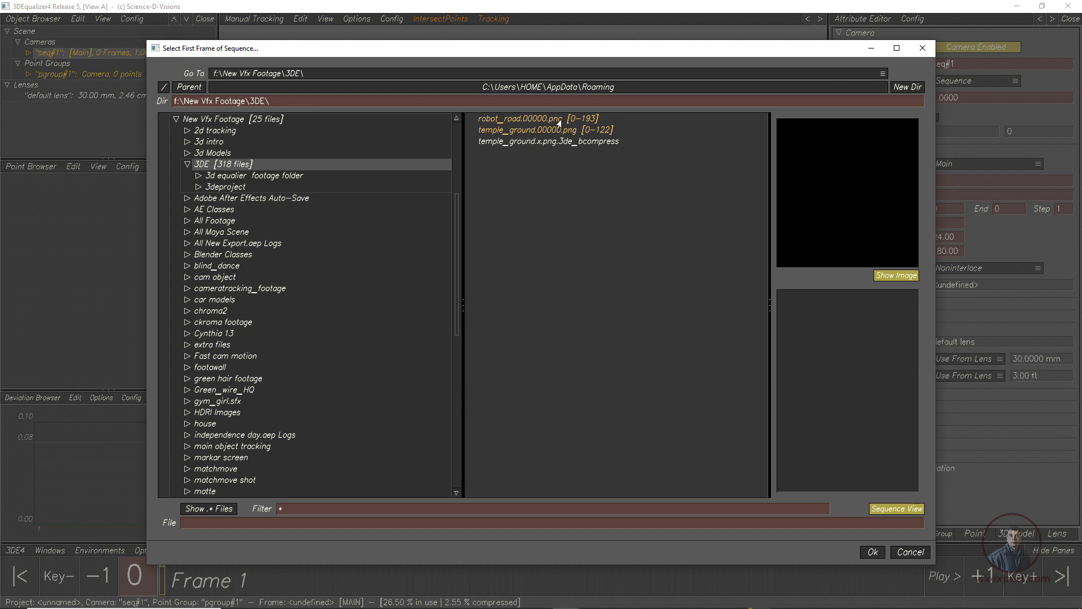
- Load the temple_ground.00000.png image sequence from the 3DE folder as the camera's footage
{"action": "left_click", "coordinate": [560, 131]}
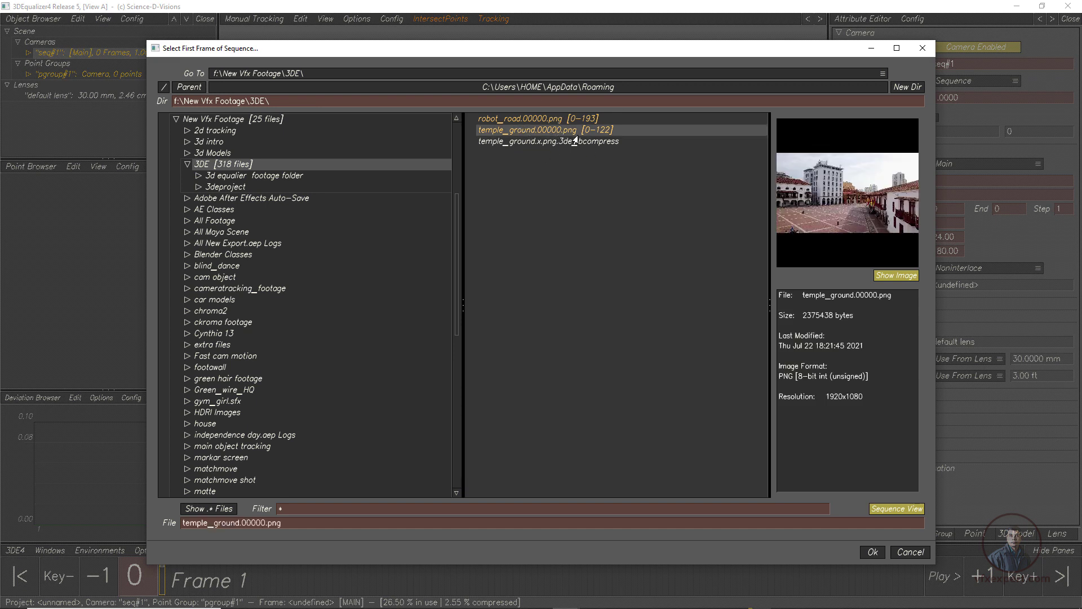
{"action": "left_click", "coordinate": [886, 279]}
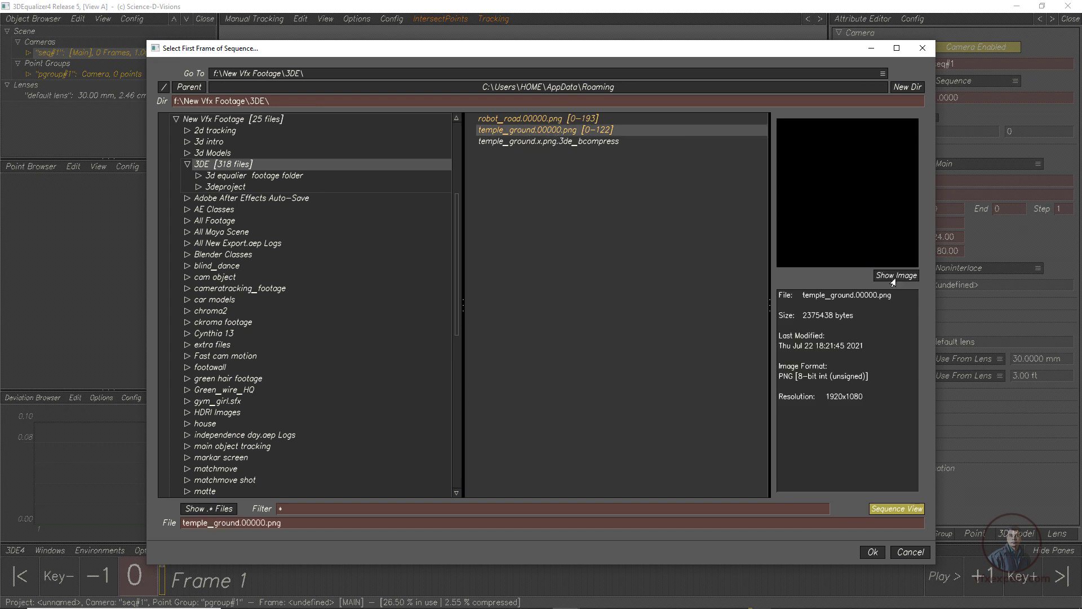
{"action": "left_click", "coordinate": [886, 281]}
{"action": "left_click", "coordinate": [887, 282]}
{"action": "left_click", "coordinate": [886, 281]}
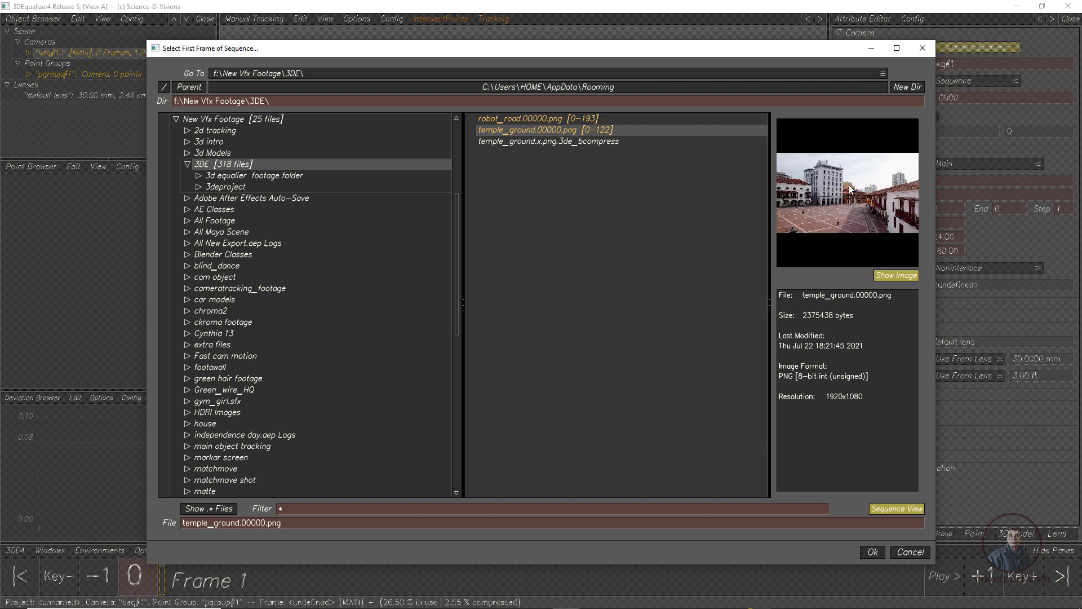
{"action": "left_click", "coordinate": [872, 552]}
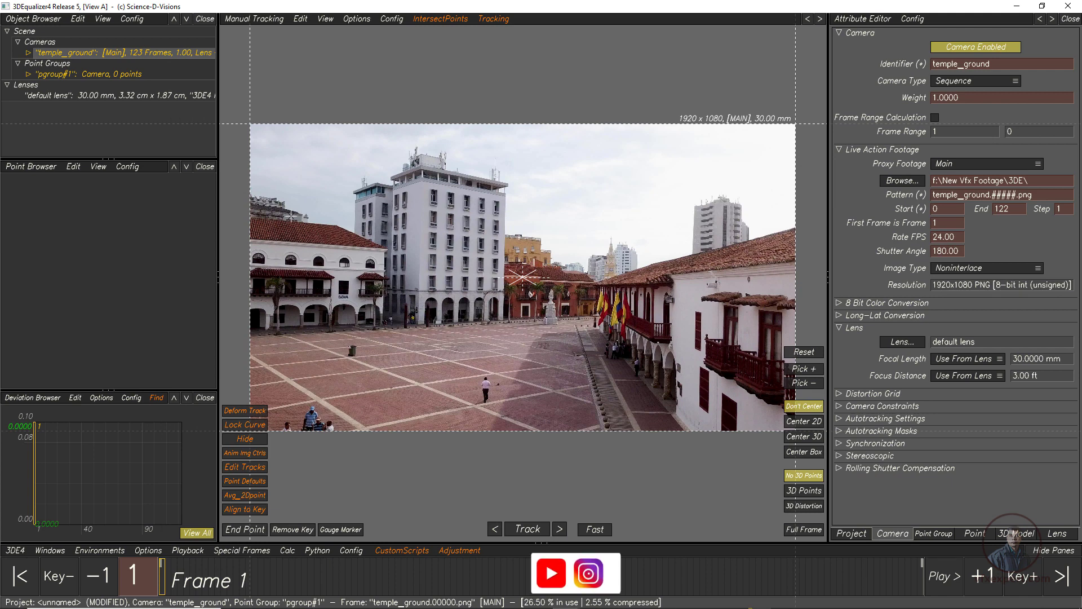
- Export the temple_ground buffer compression file, overwriting the existing one, and import it for playback
{"action": "left_click", "coordinate": [186, 551]}
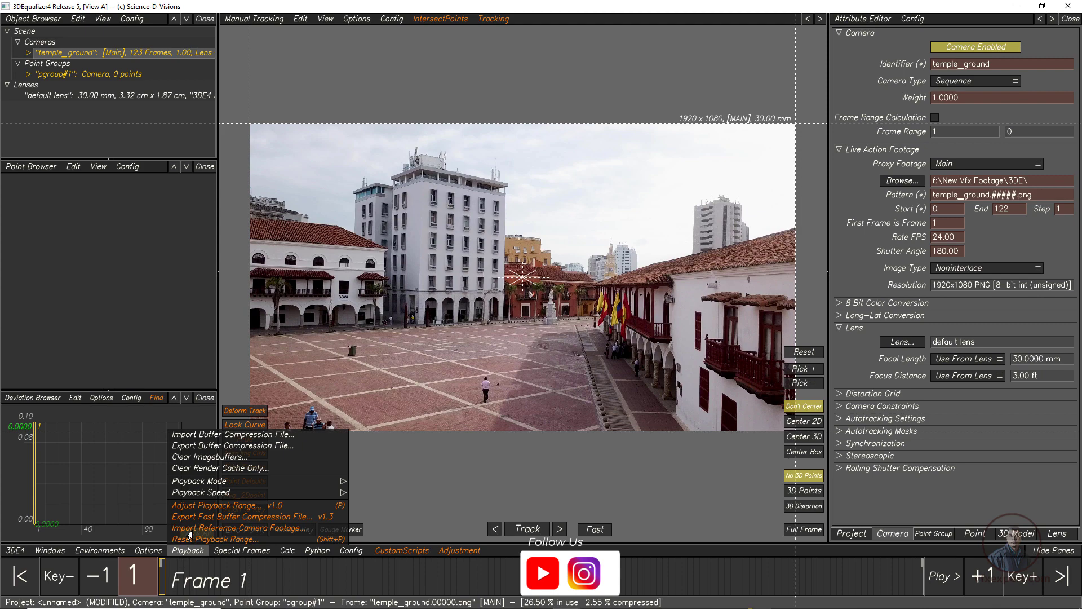
{"action": "left_click", "coordinate": [198, 447]}
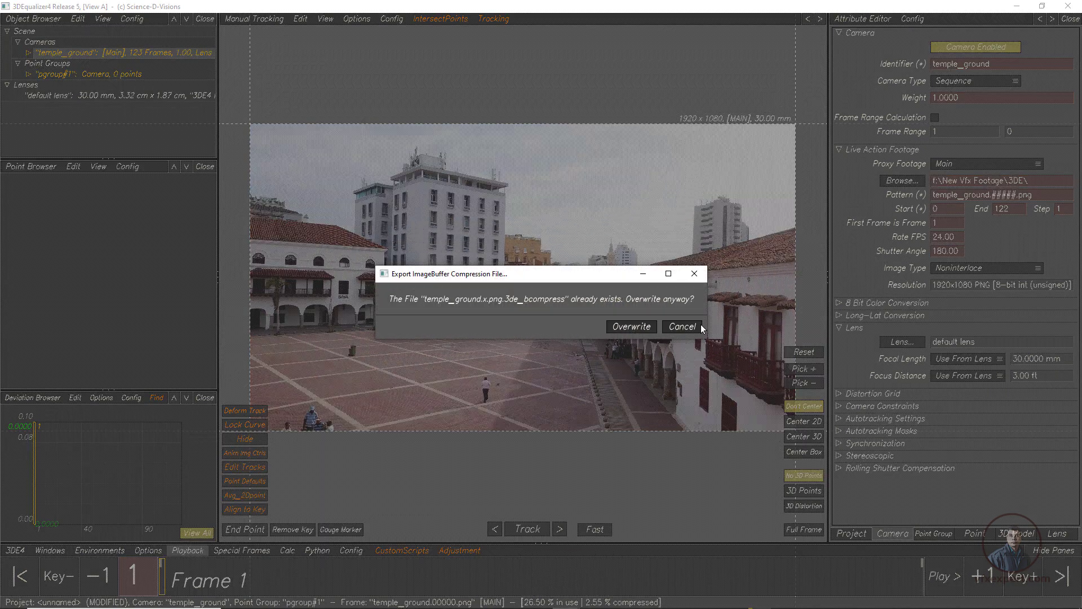
{"action": "left_click", "coordinate": [634, 328]}
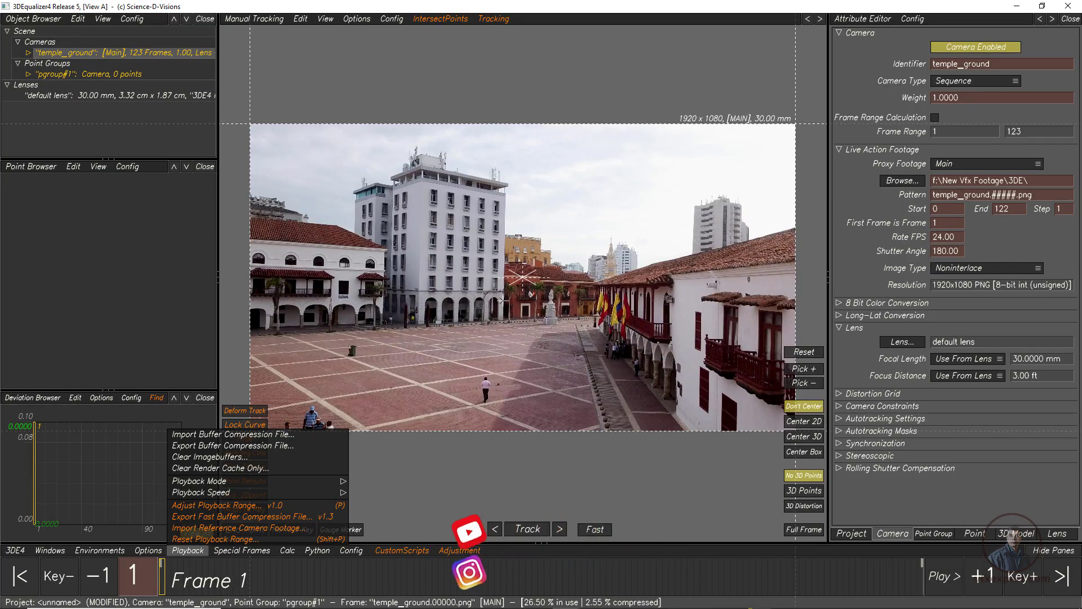
{"action": "left_click", "coordinate": [215, 435]}
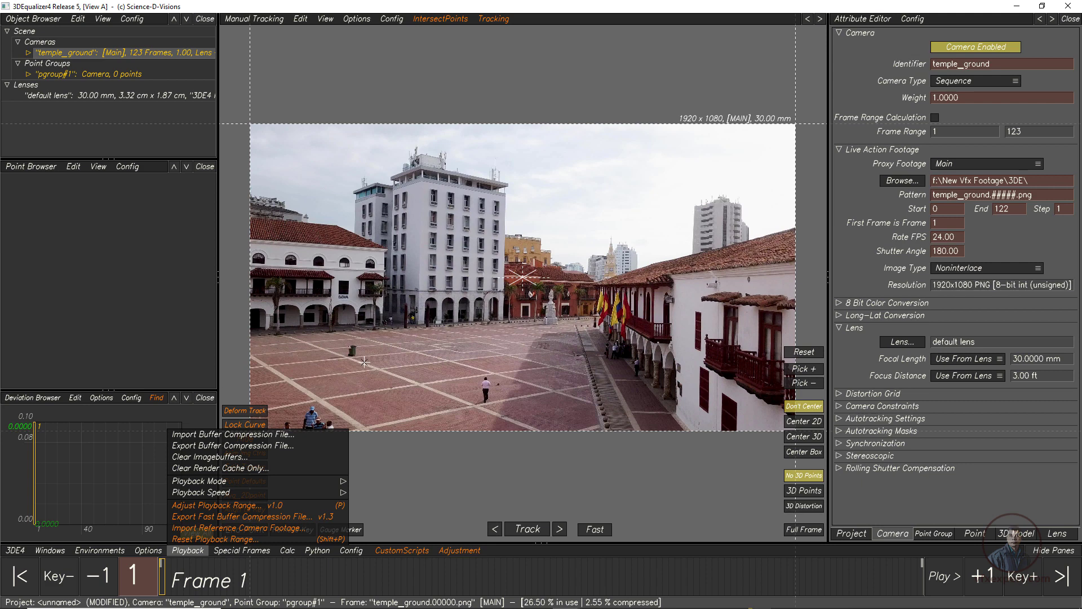
{"action": "left_click", "coordinate": [189, 552]}
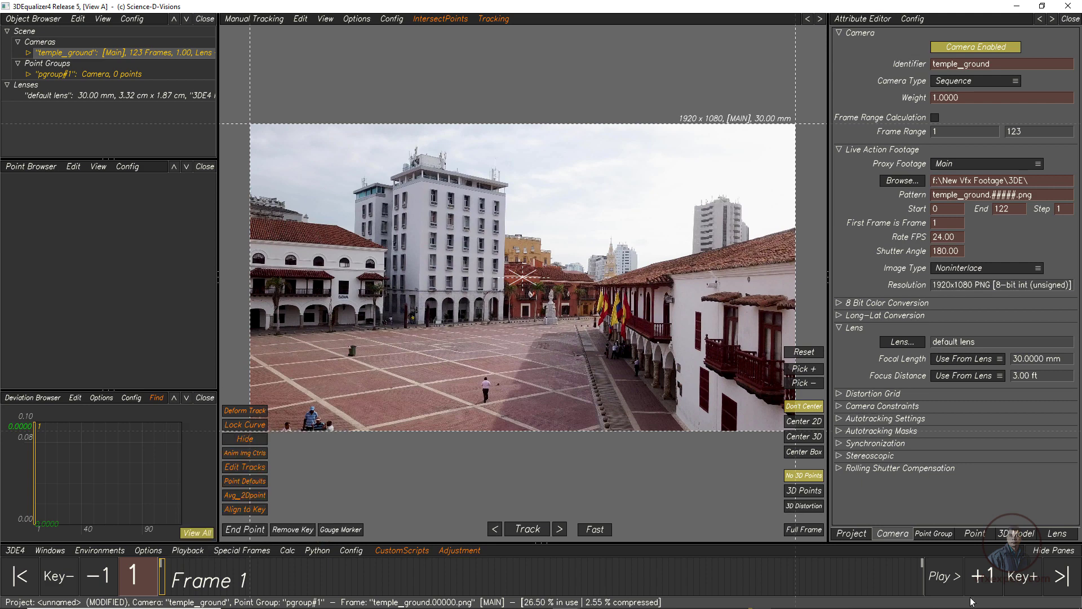
- Play back the temple_ground footage to check its motion, stop it and return to the first frame
{"action": "left_click", "coordinate": [937, 577]}
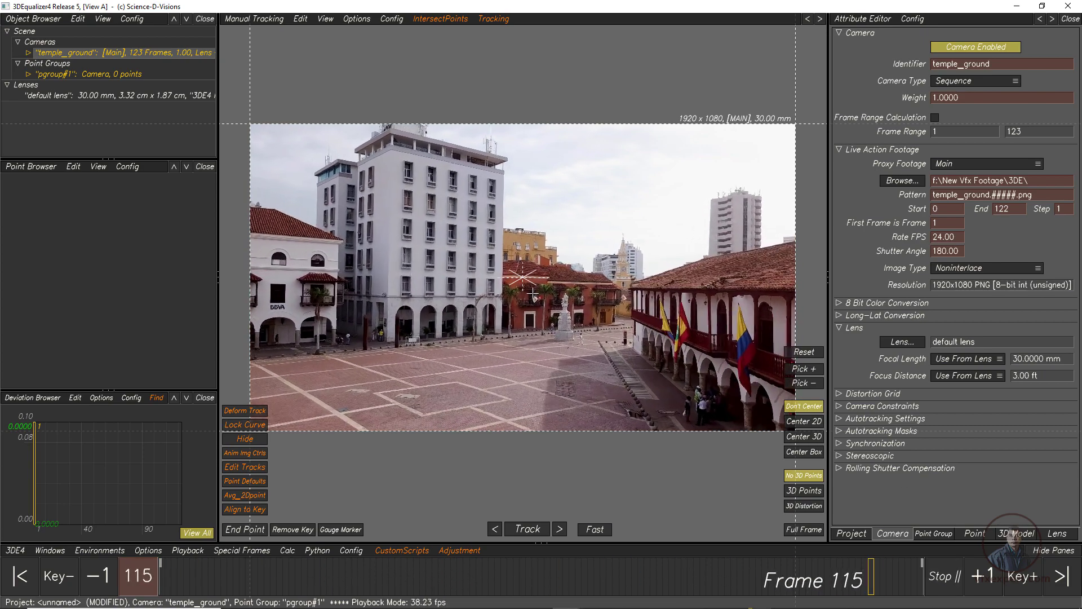
{"action": "left_click", "coordinate": [938, 581]}
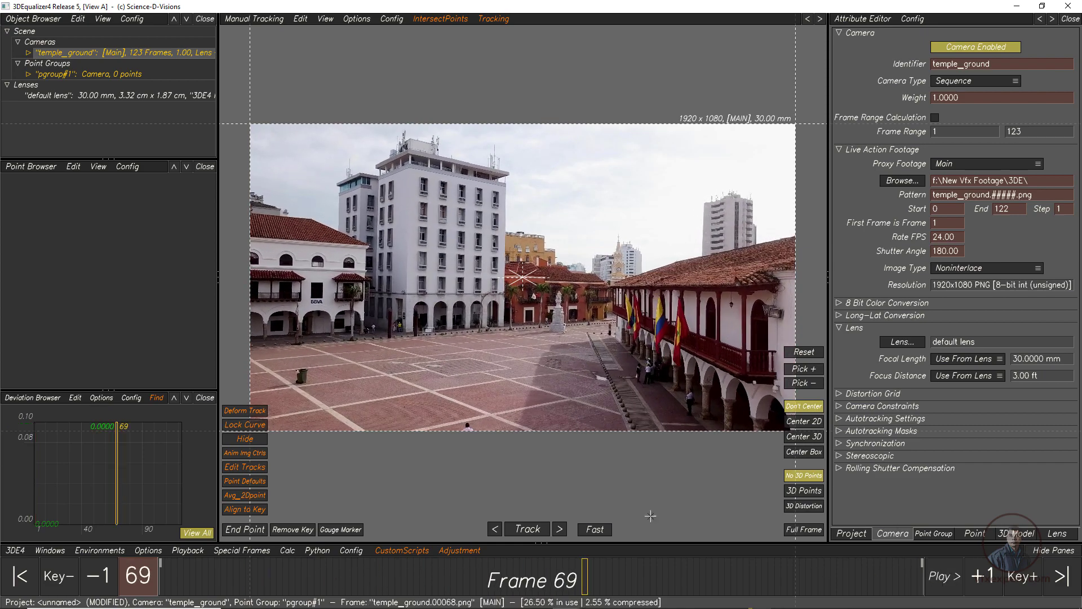
{"action": "left_click", "coordinate": [22, 577]}
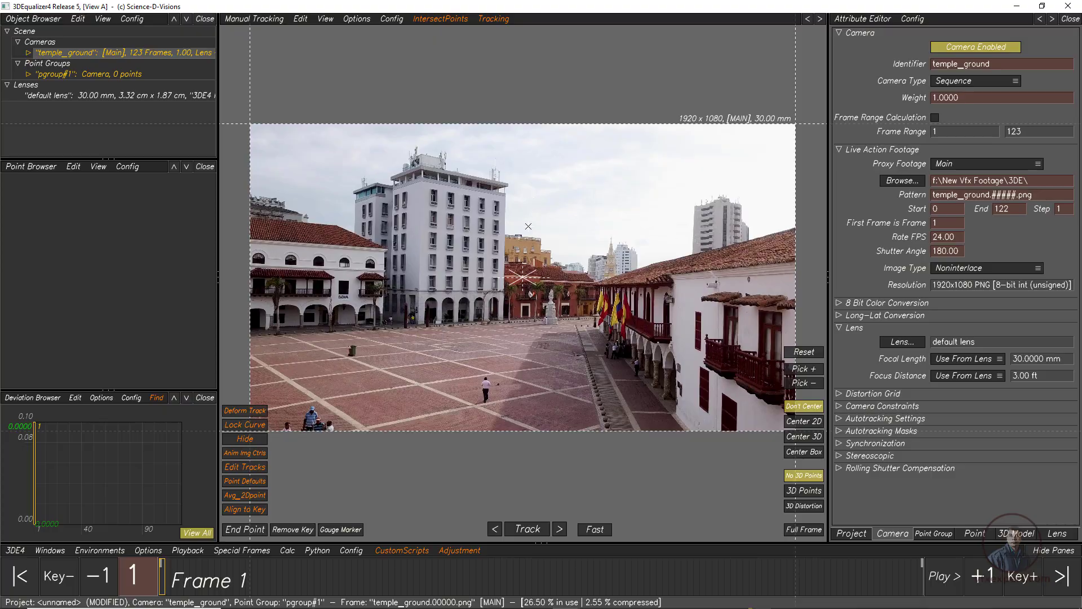
- Inspect the buildings and plaza ground up close and restore the full-frame view
{"action": "scroll", "coordinate": [540, 228], "scroll_direction": "up", "scroll_amount": 3}
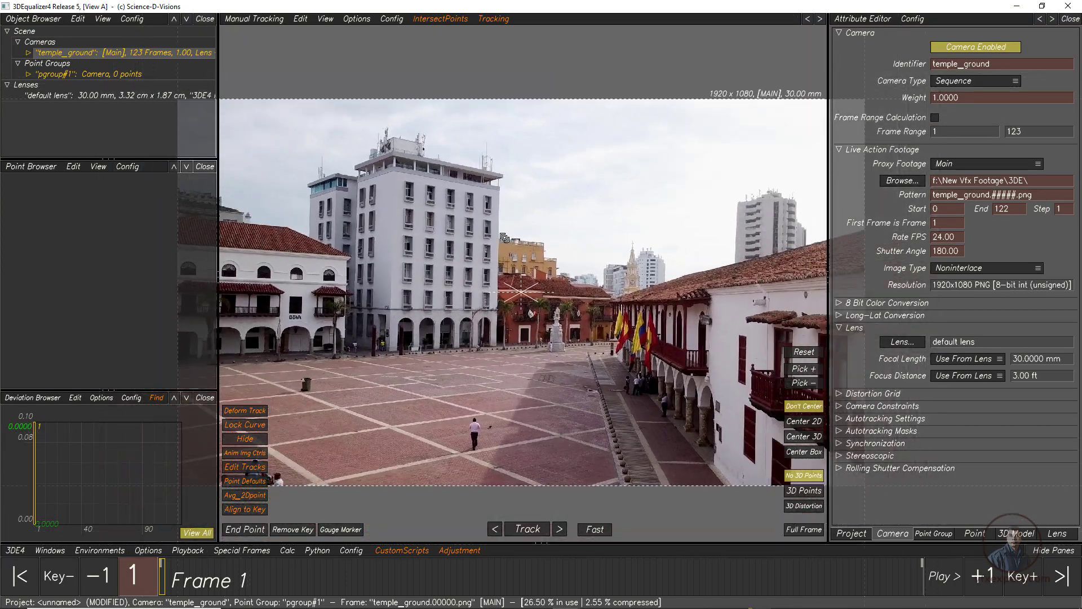
{"action": "mouse_move", "coordinate": [510, 261]}
{"action": "right_mouse_down", "text": "alt"}
{"action": "mouse_move", "coordinate": [451, 299]}
{"action": "mouse_move", "coordinate": [499, 230]}
{"action": "mouse_move", "coordinate": [465, 262]}
{"action": "mouse_move", "coordinate": [487, 237]}
{"action": "mouse_move", "coordinate": [510, 274]}
{"action": "right_mouse_up", "text": "alt"}
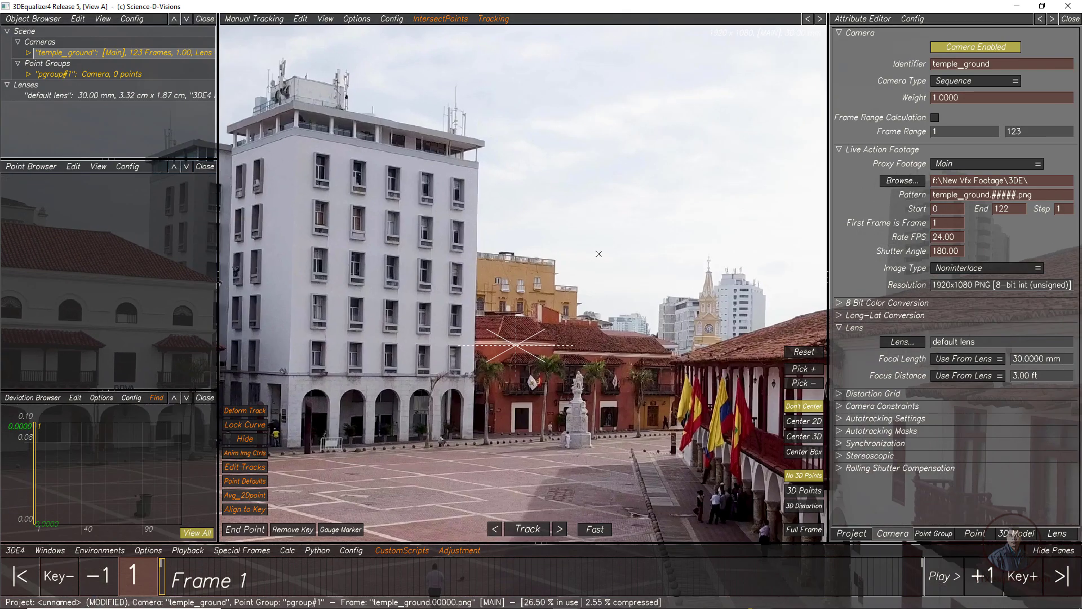
{"action": "middle_click_drag", "start_coordinate": [672, 386], "coordinate": [574, 270], "text": "alt"}
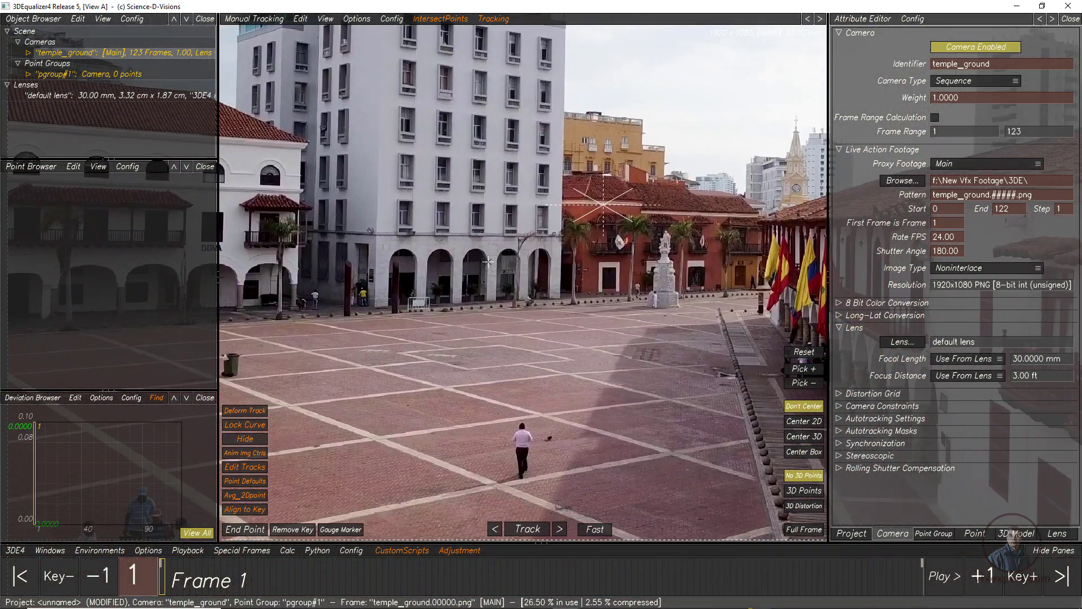
{"action": "left_click", "coordinate": [805, 532]}
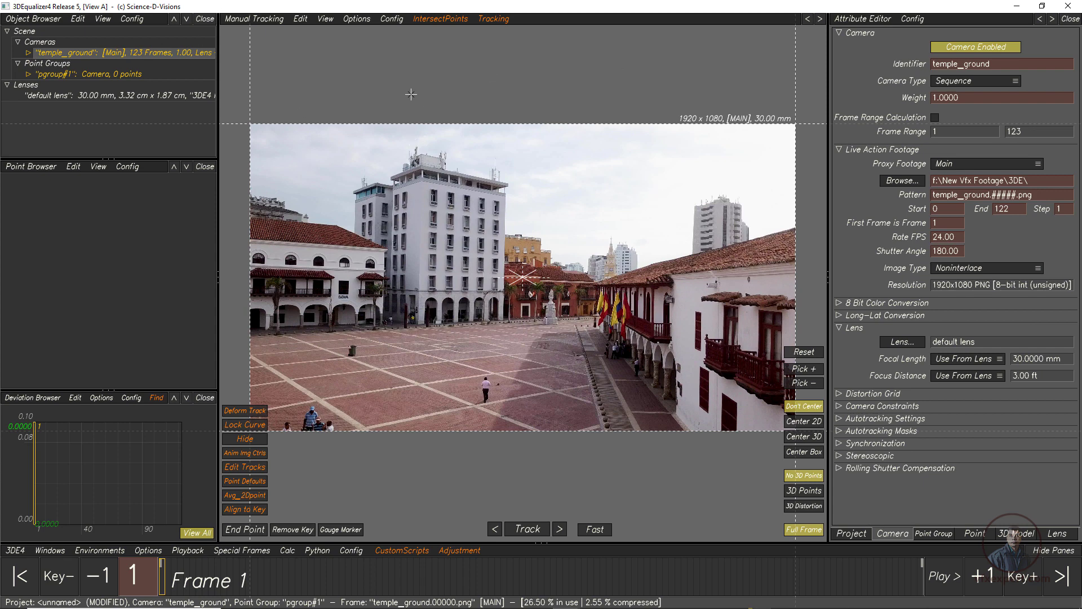
- Show the Autotracking controls and switch back to the Manual Tracking controls
{"action": "left_click", "coordinate": [251, 20]}
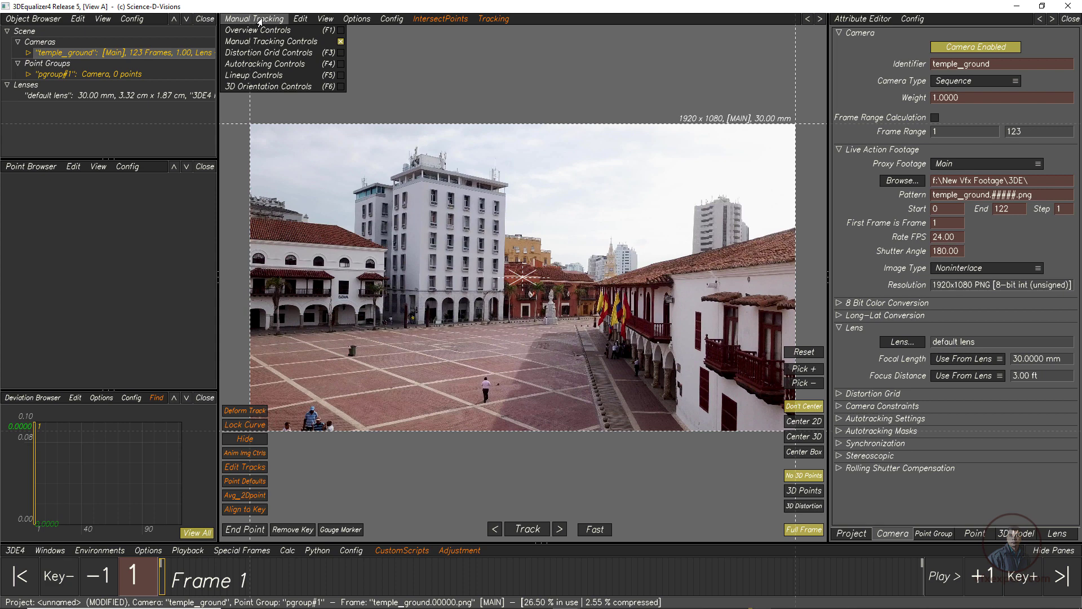
{"action": "left_click", "coordinate": [254, 65]}
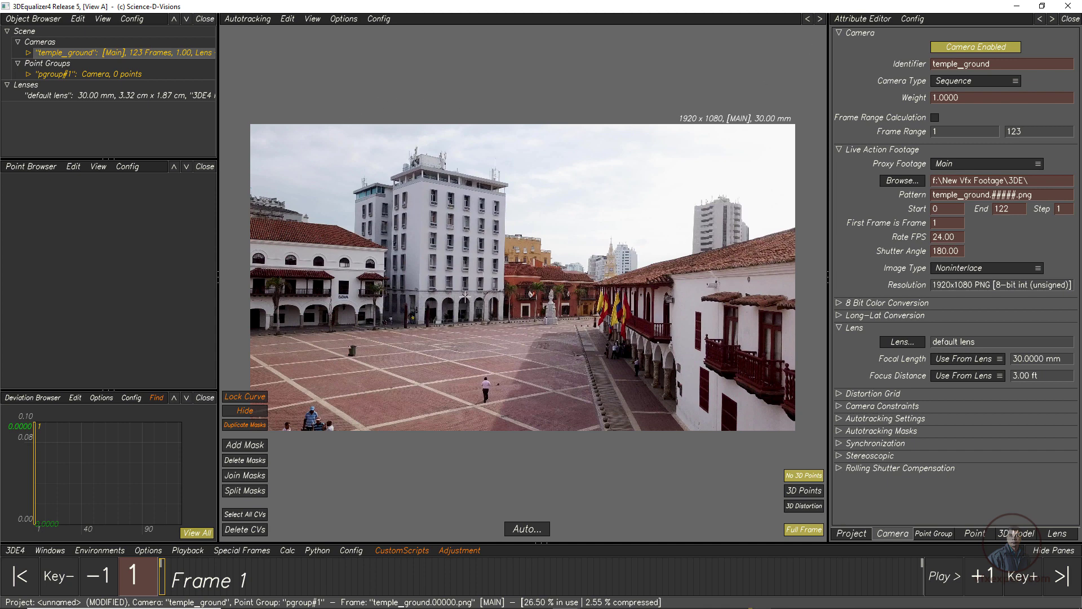
{"action": "left_click", "coordinate": [245, 24]}
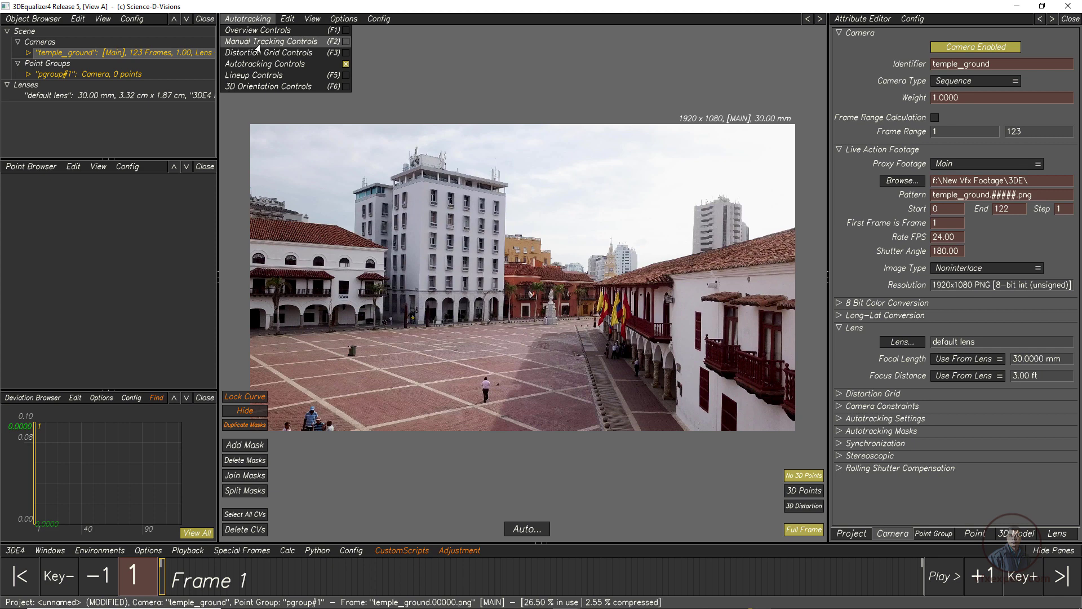
{"action": "left_click", "coordinate": [256, 41]}
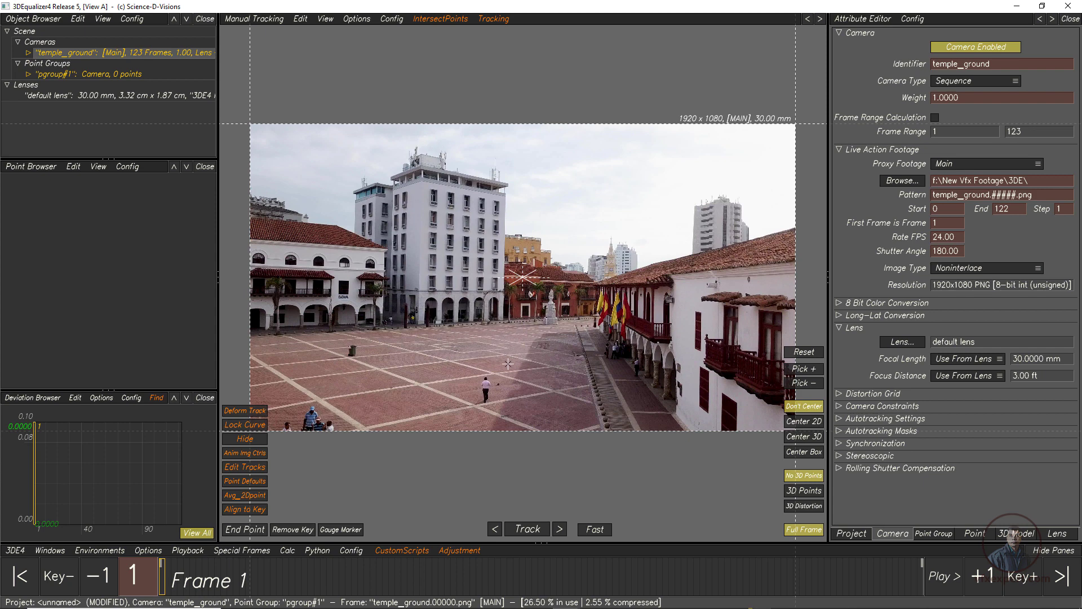
- Add a new point to point group pgroup#1 and place it on the plaza paving at frame 1
{"action": "middle_click_drag", "start_coordinate": [488, 322], "coordinate": [671, 360], "text": "ctrl"}
{"action": "mouse_move", "coordinate": [162, 580]}
{"action": "left_mouse_down"}
{"action": "mouse_move", "coordinate": [253, 581]}
{"action": "mouse_move", "coordinate": [162, 580]}
{"action": "left_mouse_up"}
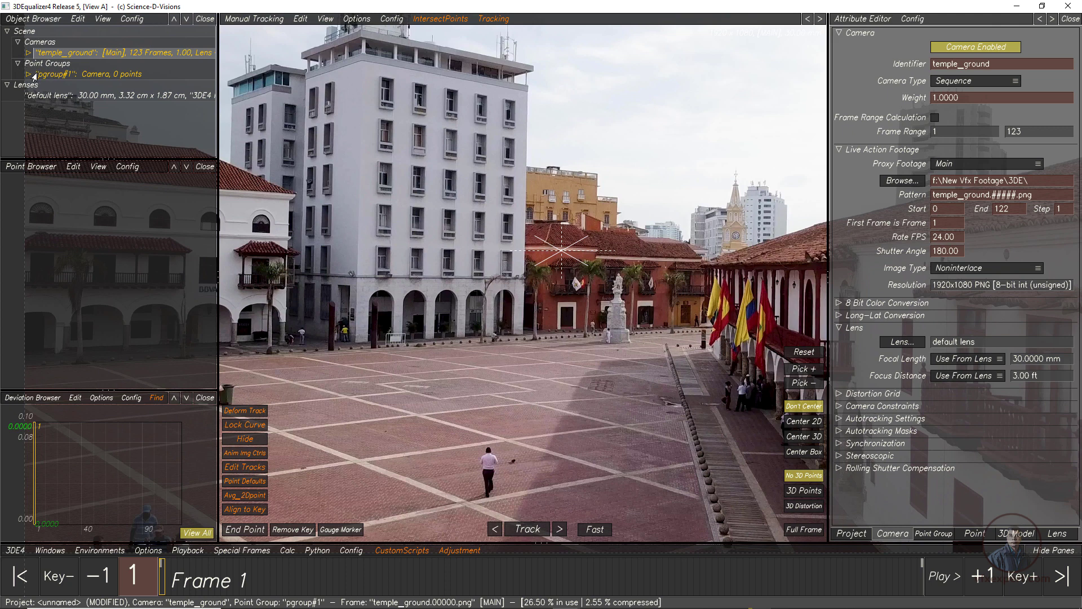
{"action": "left_click", "coordinate": [28, 74]}
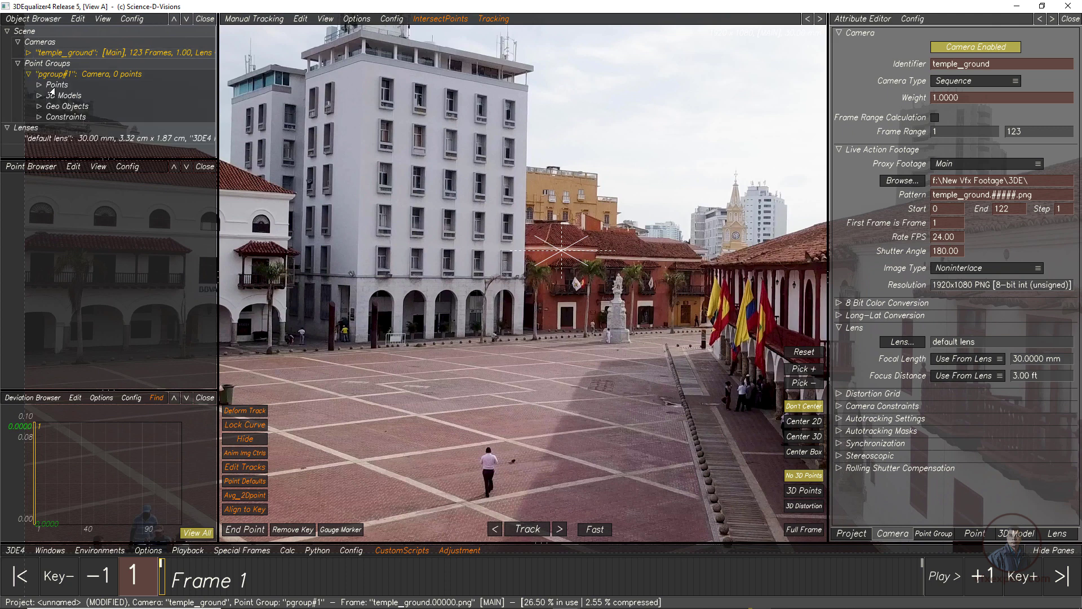
{"action": "right_click", "coordinate": [59, 89]}
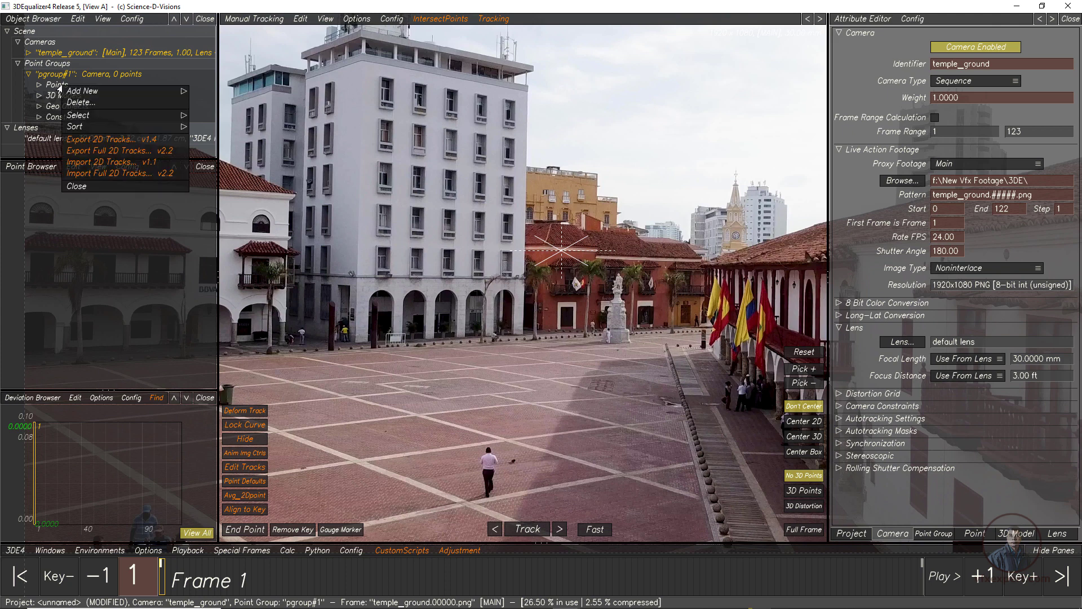
{"action": "mouse_move", "coordinate": [93, 93]}
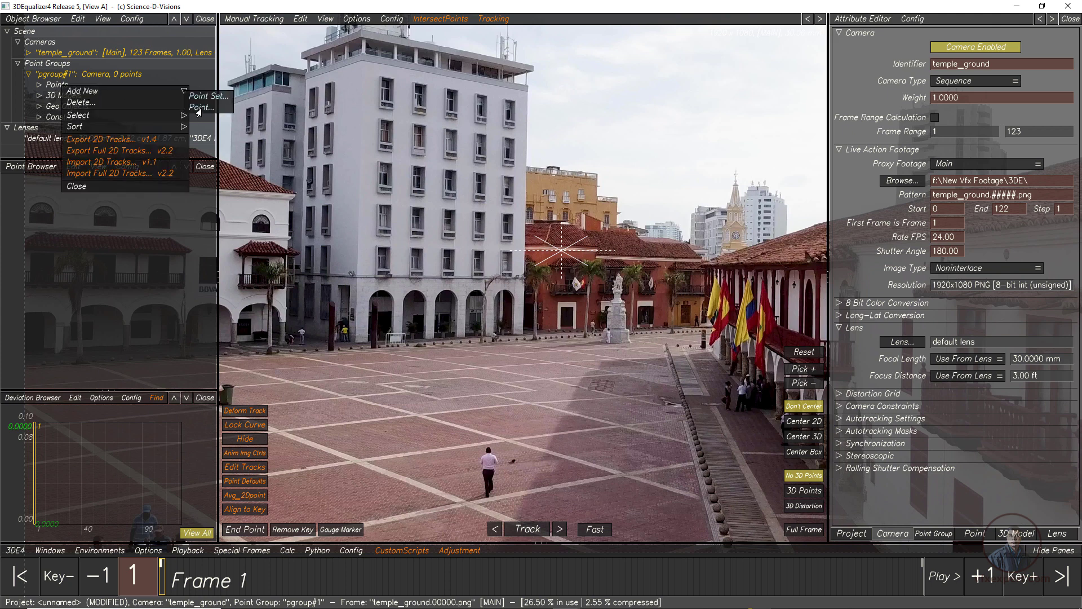
{"action": "left_click", "coordinate": [198, 108]}
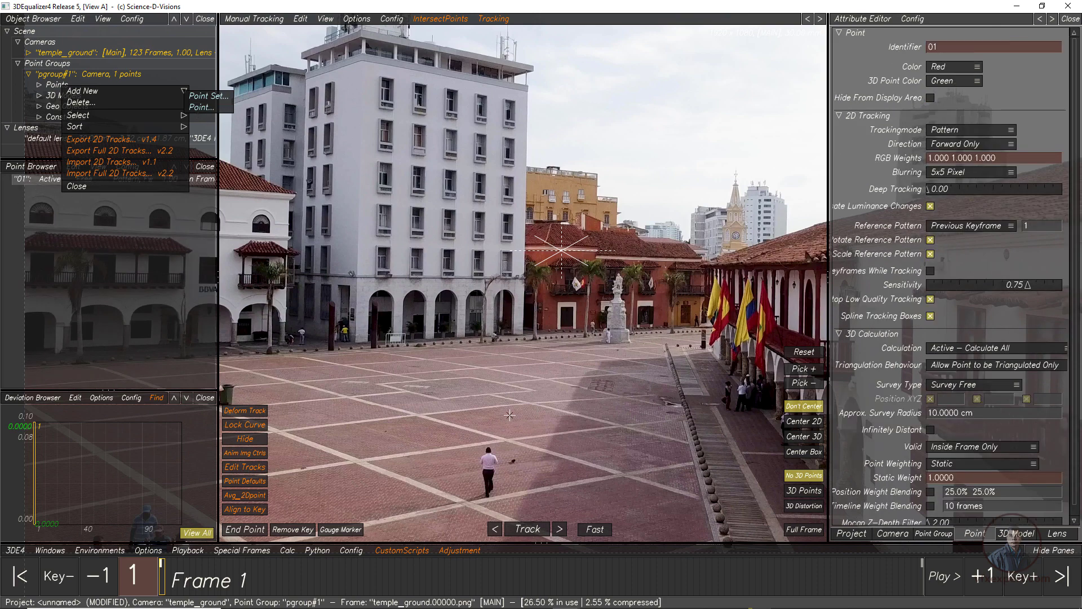
{"action": "left_click", "coordinate": [531, 390], "text": "ctrl"}
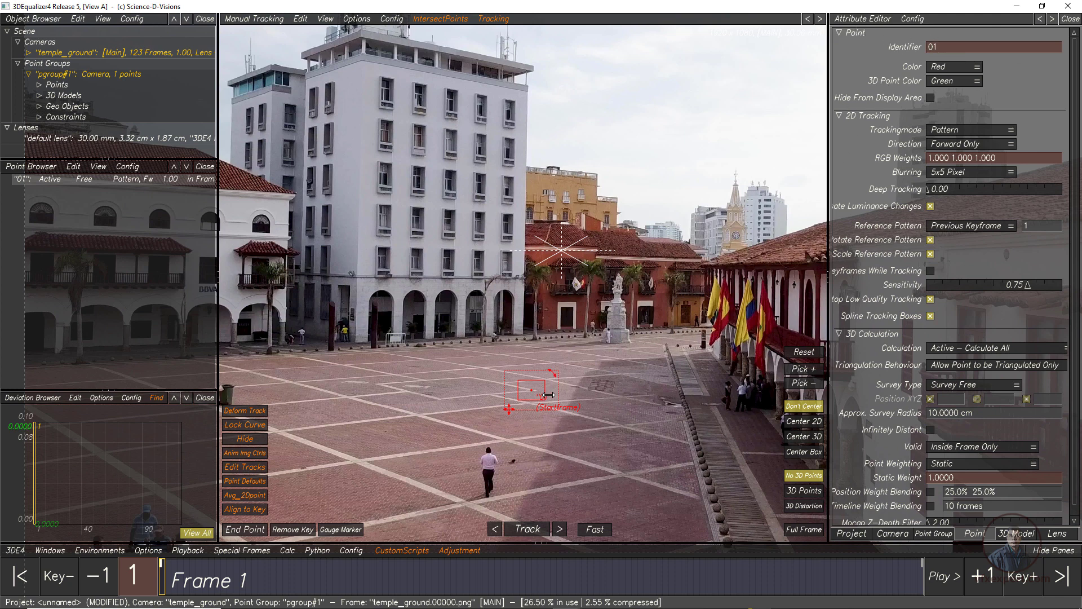
- Rename the new tracking point's identifier to tracker01
{"action": "left_click", "coordinate": [838, 33]}
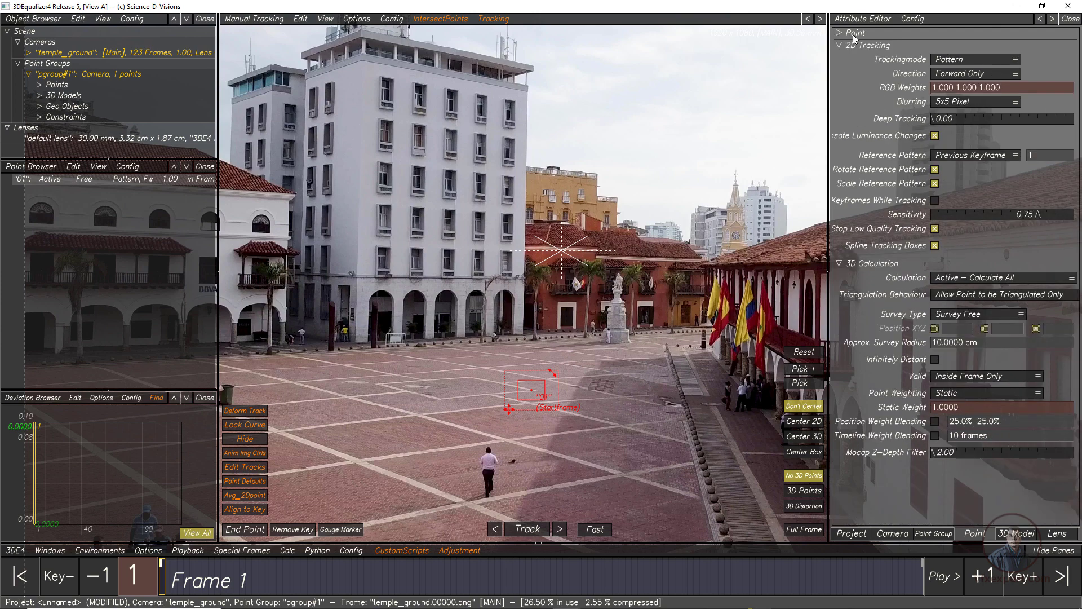
{"action": "left_click", "coordinate": [838, 34]}
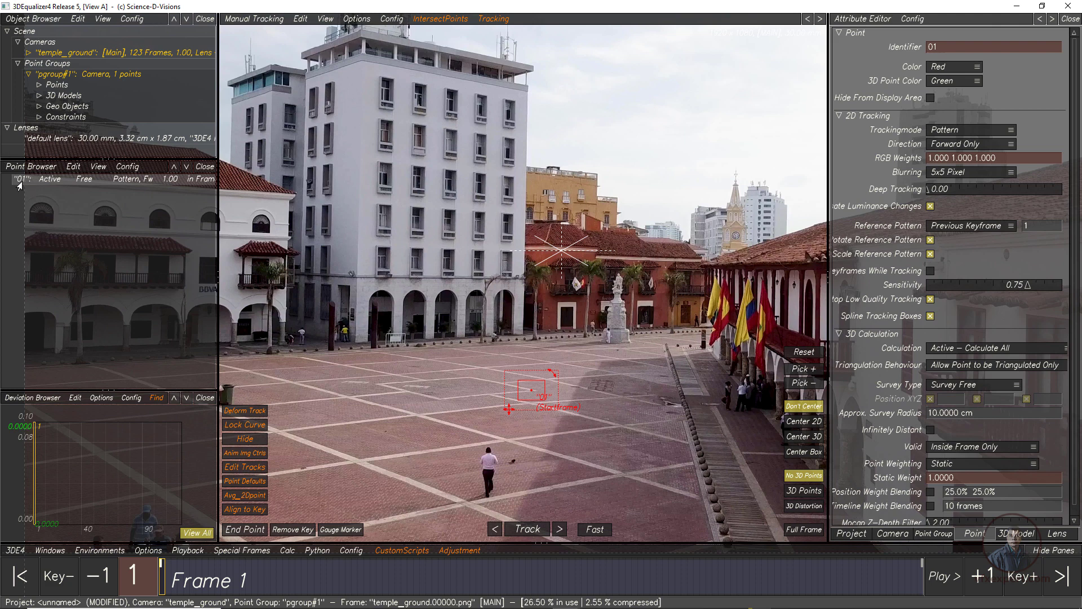
{"action": "double_click", "coordinate": [941, 48]}
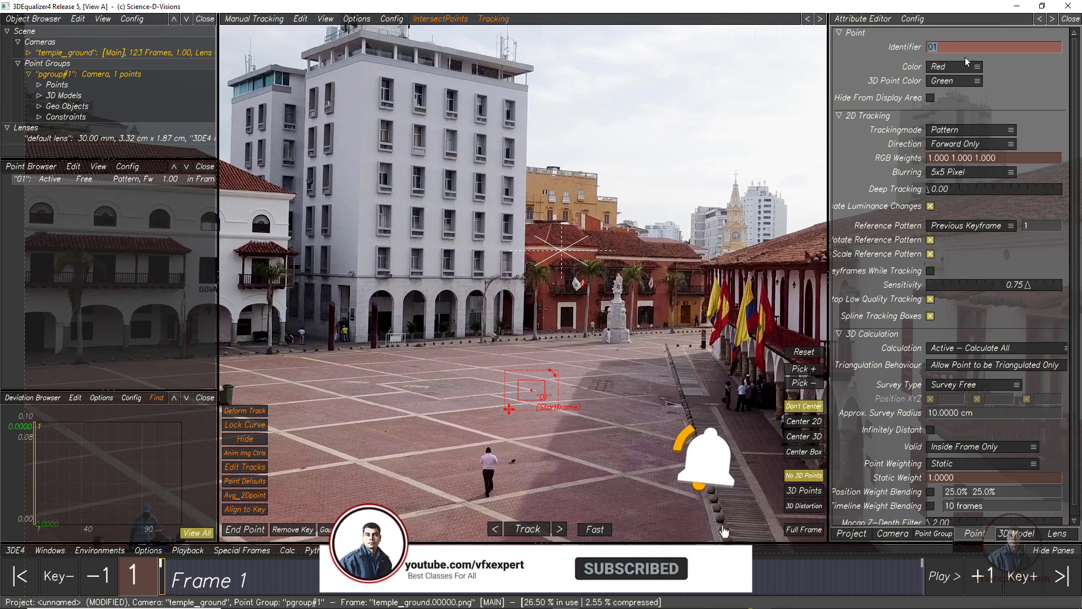
{"action": "type", "text": "tracker01"}
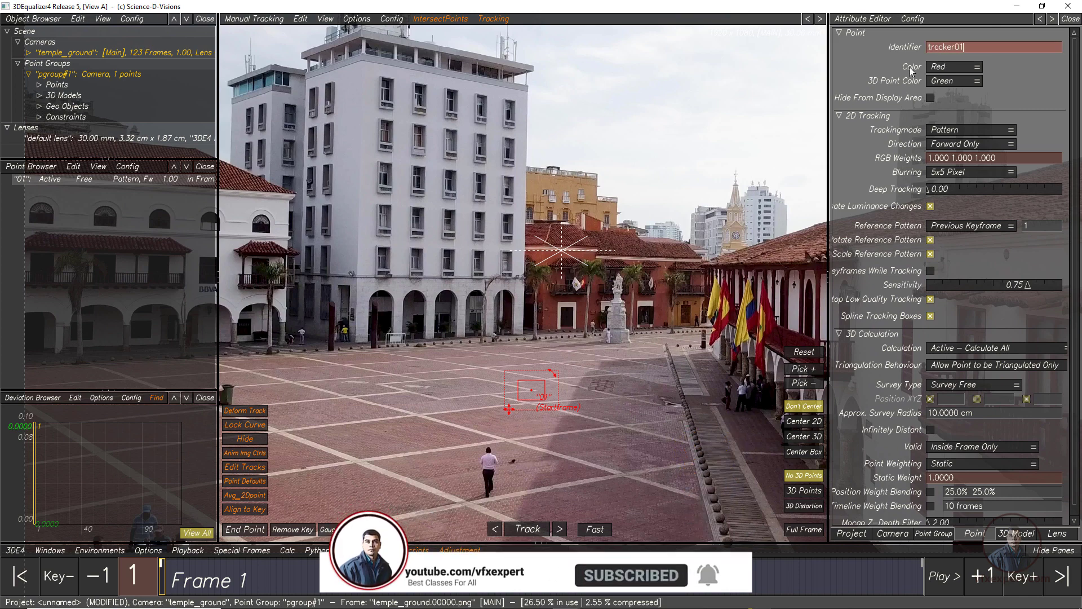
{"action": "right_click", "coordinate": [541, 438]}
{"action": "left_click", "coordinate": [588, 422]}
- Set the display color of tracker01 to Yellow
{"action": "right_click_drag", "start_coordinate": [527, 398], "coordinate": [439, 336], "text": "ctrl"}
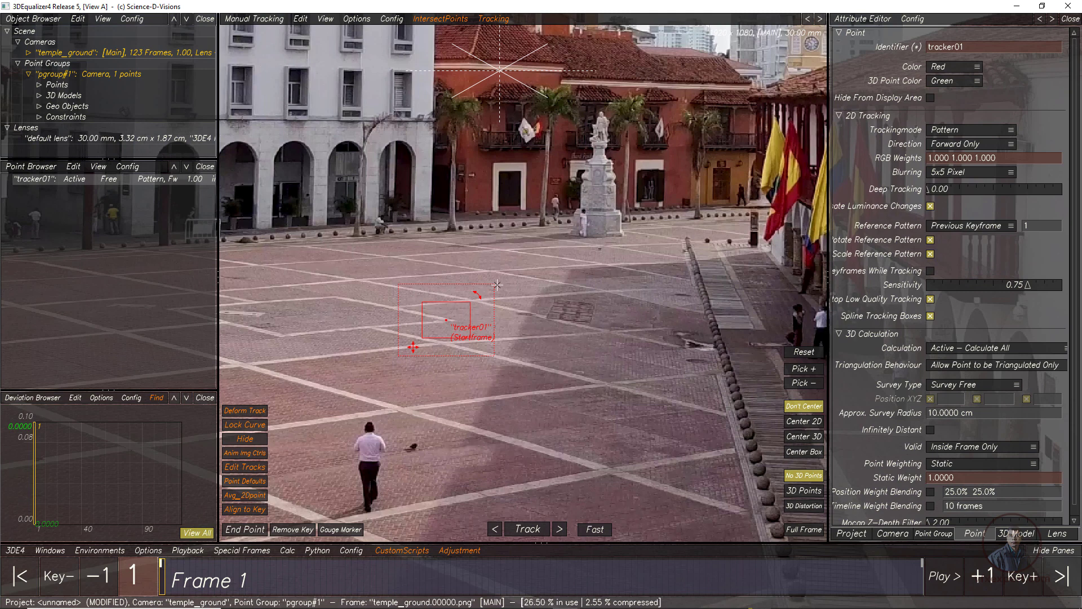
{"action": "left_click", "coordinate": [933, 68]}
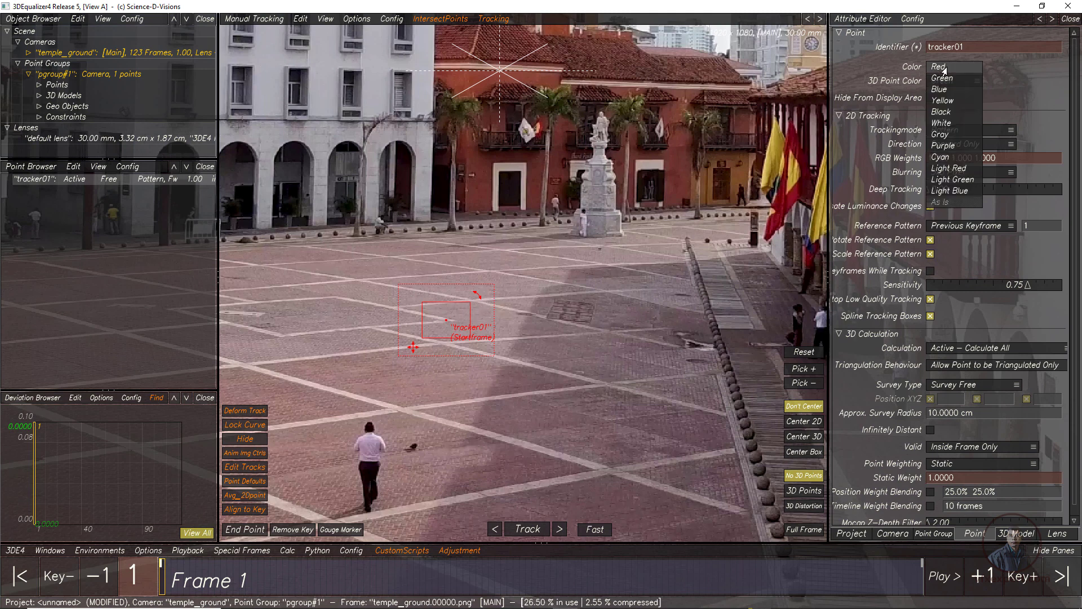
{"action": "left_click", "coordinate": [946, 101]}
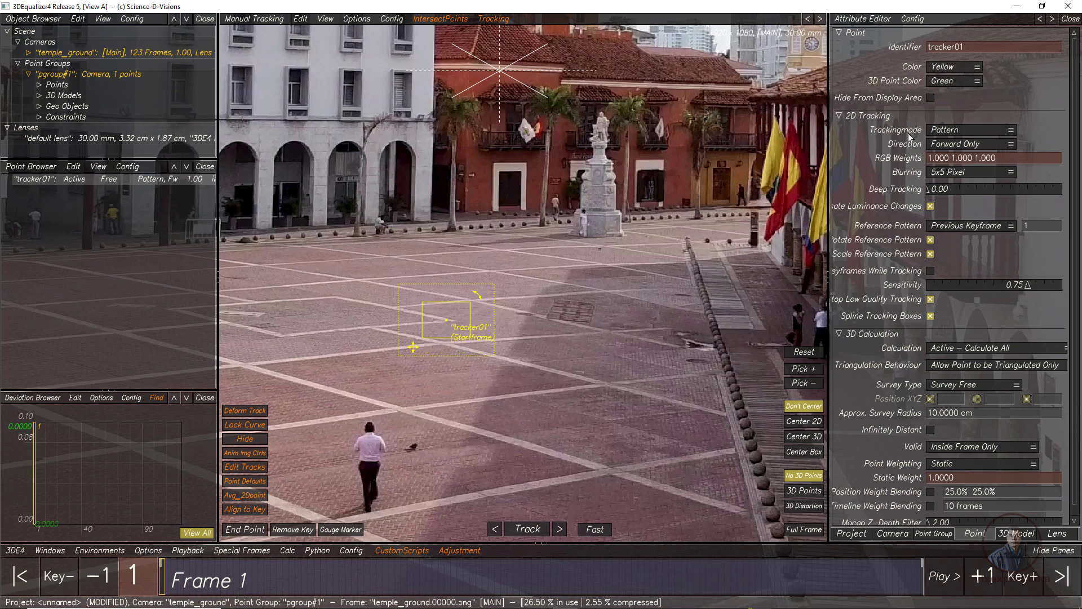
- Try the Marker and Edge/Corner tracking modes on tracker01, return it to Pattern, and set its direction to Backward Only
{"action": "left_click", "coordinate": [979, 131]}
{"action": "left_click", "coordinate": [949, 142]}
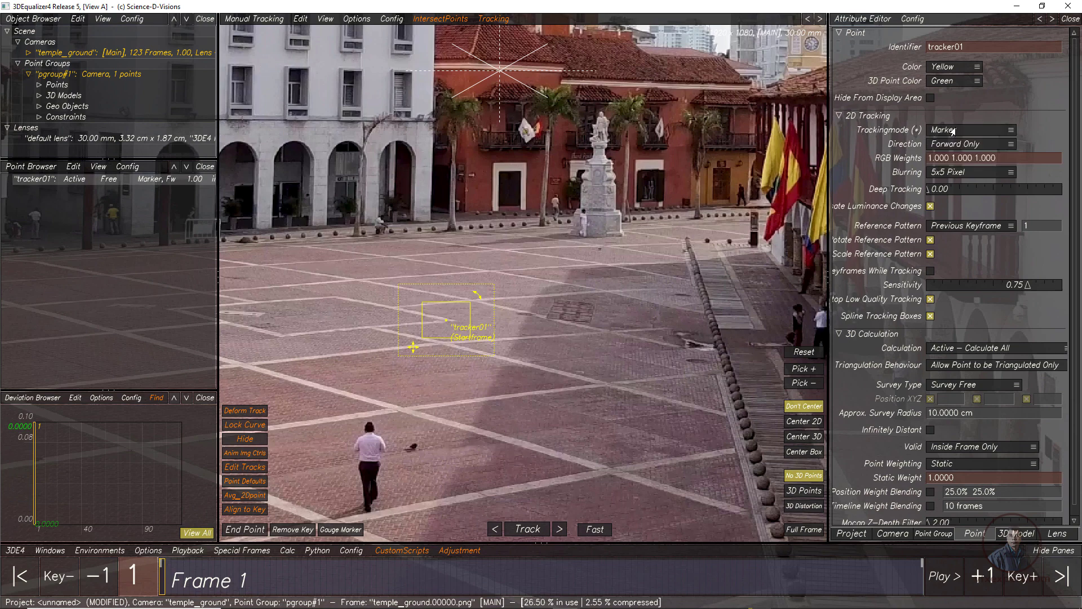
{"action": "left_click", "coordinate": [953, 130]}
{"action": "left_click", "coordinate": [950, 141]}
{"action": "left_click", "coordinate": [955, 132]}
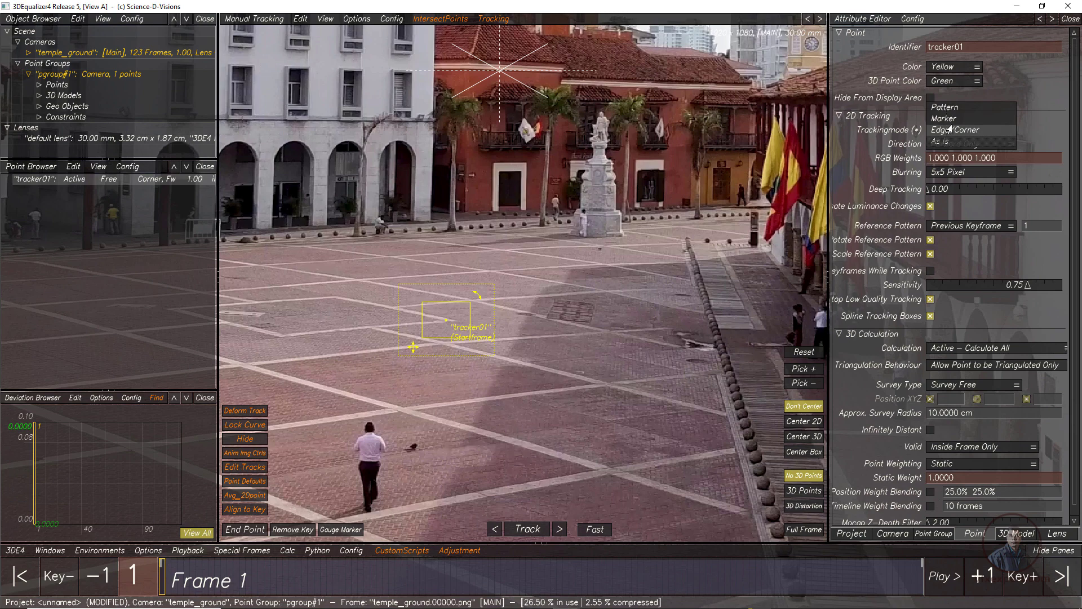
{"action": "left_click", "coordinate": [947, 108]}
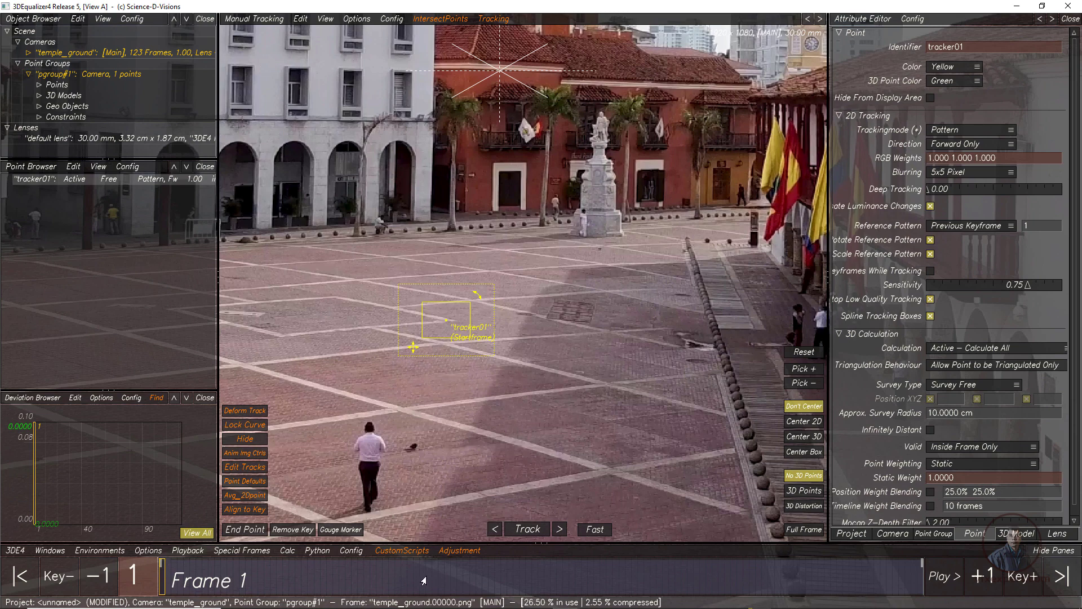
{"action": "left_click", "coordinate": [966, 145]}
{"action": "left_click", "coordinate": [942, 158]}
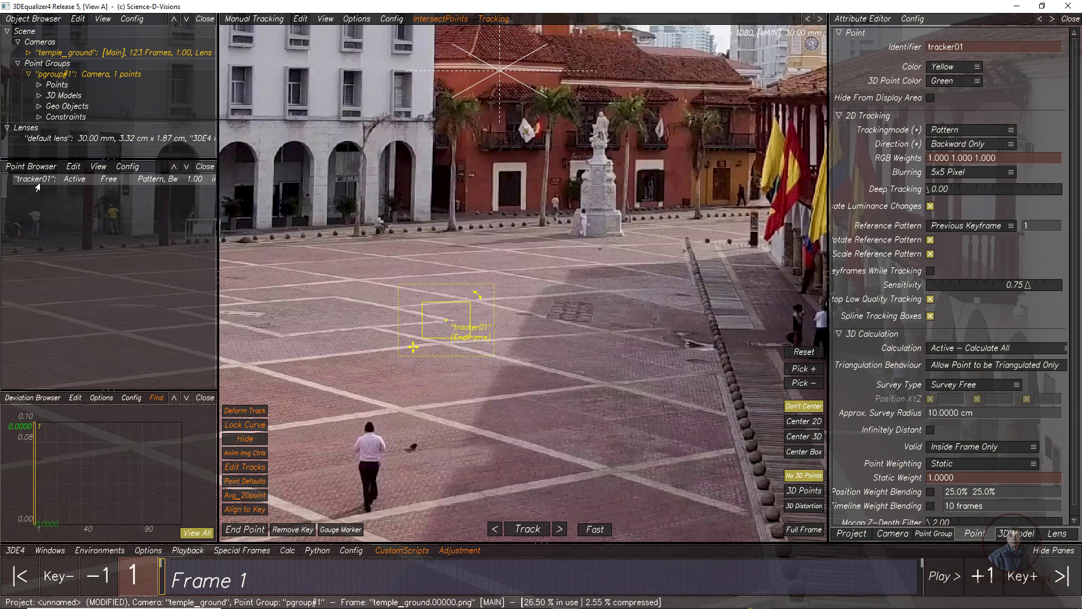
- Delete the tracking point tracker01 from the point group
{"action": "left_click", "coordinate": [70, 167]}
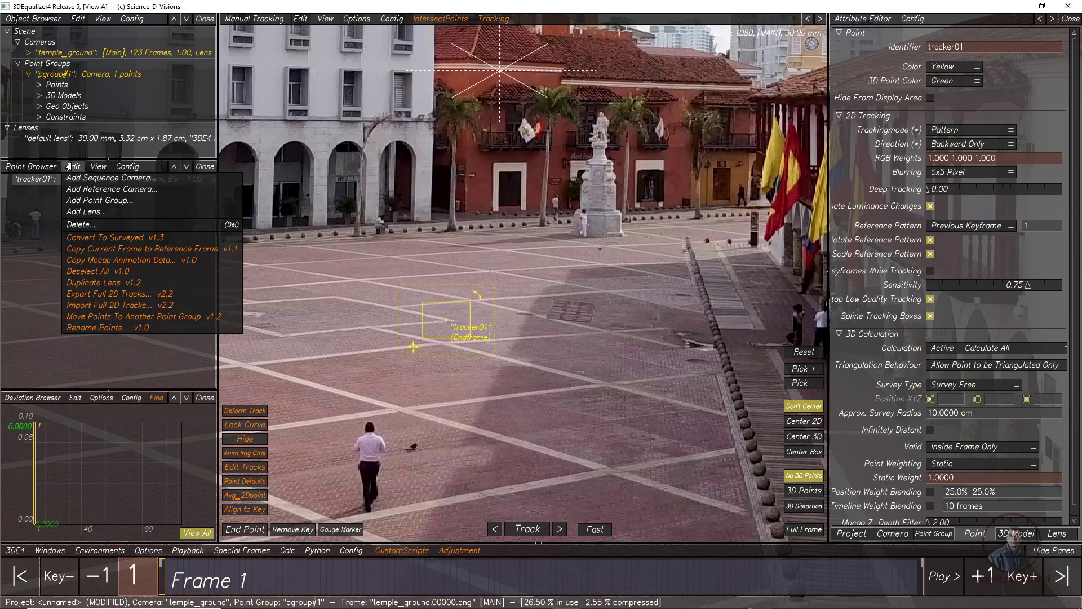
{"action": "left_click", "coordinate": [87, 229]}
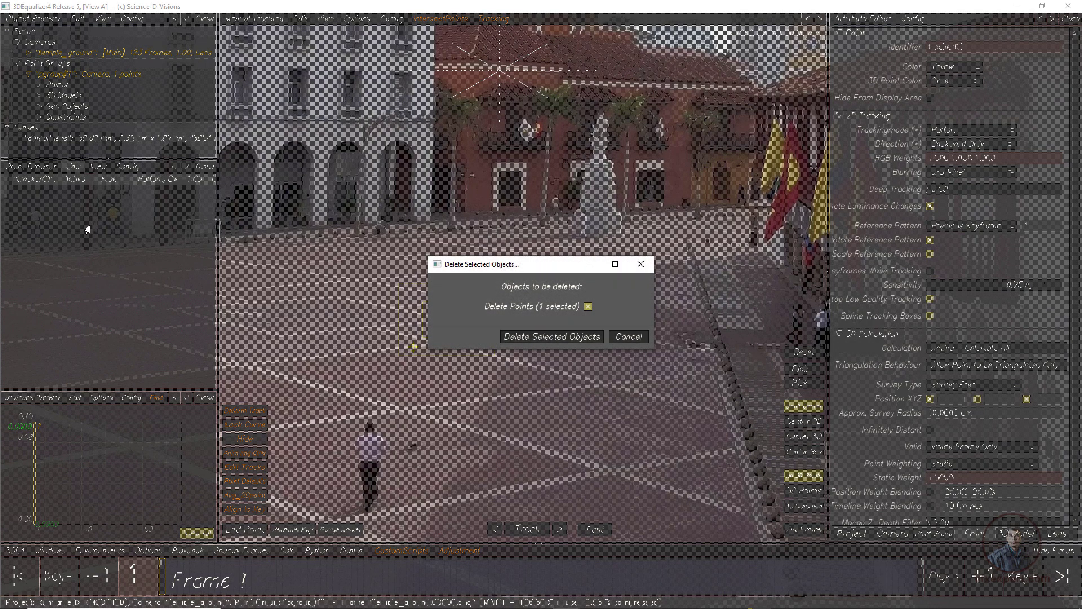
{"action": "left_click", "coordinate": [555, 337]}
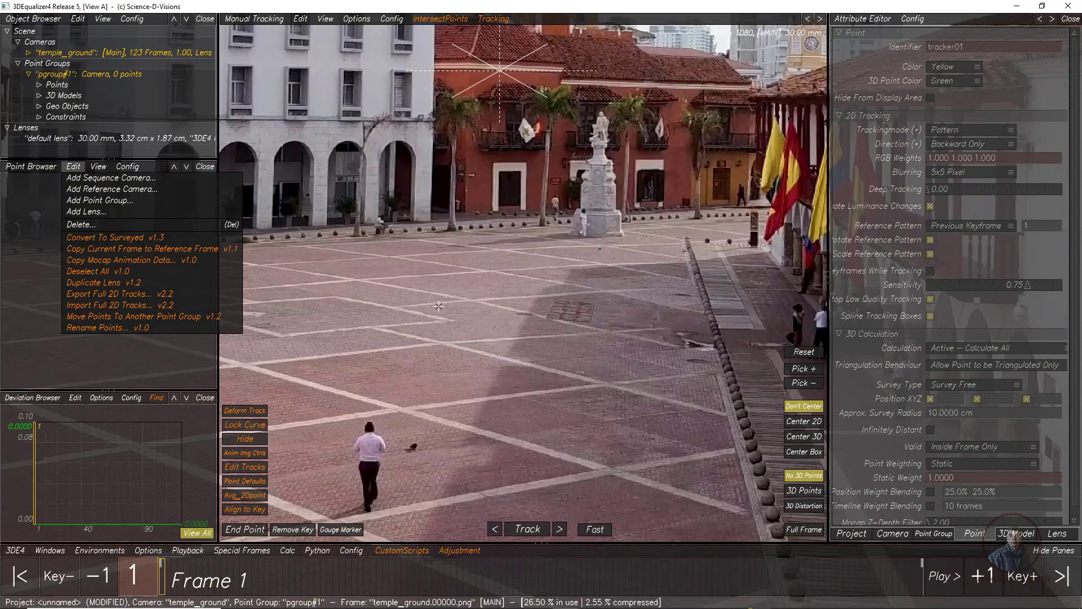
{"action": "left_click", "coordinate": [70, 167]}
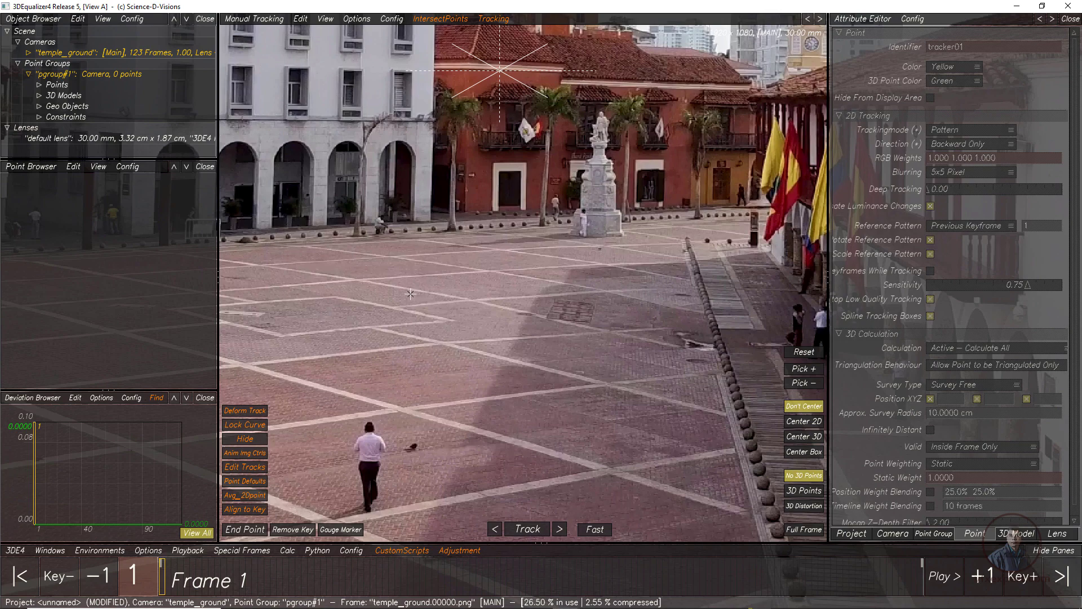
- Show the full frame and scrub the footage through to frame 123 to examine the camera movement, ending at frame 1
{"action": "left_click", "coordinate": [211, 580]}
{"action": "left_click", "coordinate": [807, 530]}
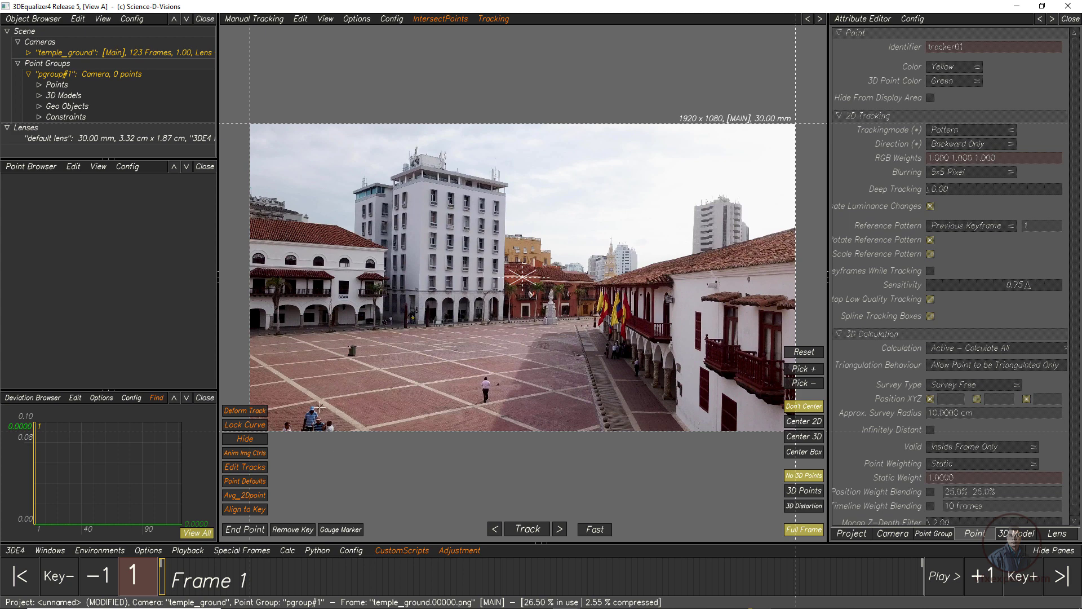
{"action": "mouse_move", "coordinate": [163, 592]}
{"action": "left_mouse_down"}
{"action": "mouse_move", "coordinate": [186, 592]}
{"action": "mouse_move", "coordinate": [160, 589]}
{"action": "left_mouse_up"}
{"action": "left_click_drag", "start_coordinate": [917, 589], "coordinate": [928, 593]}
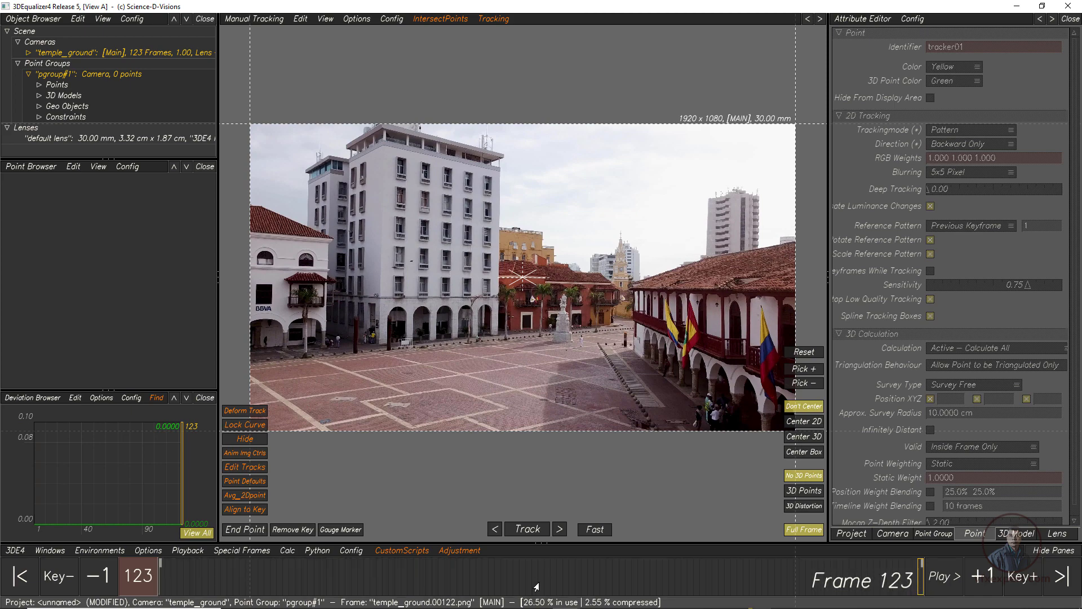
{"action": "mouse_move", "coordinate": [536, 587]}
{"action": "left_mouse_down"}
{"action": "mouse_move", "coordinate": [265, 586]}
{"action": "mouse_move", "coordinate": [614, 586]}
{"action": "mouse_move", "coordinate": [398, 586]}
{"action": "left_mouse_up"}
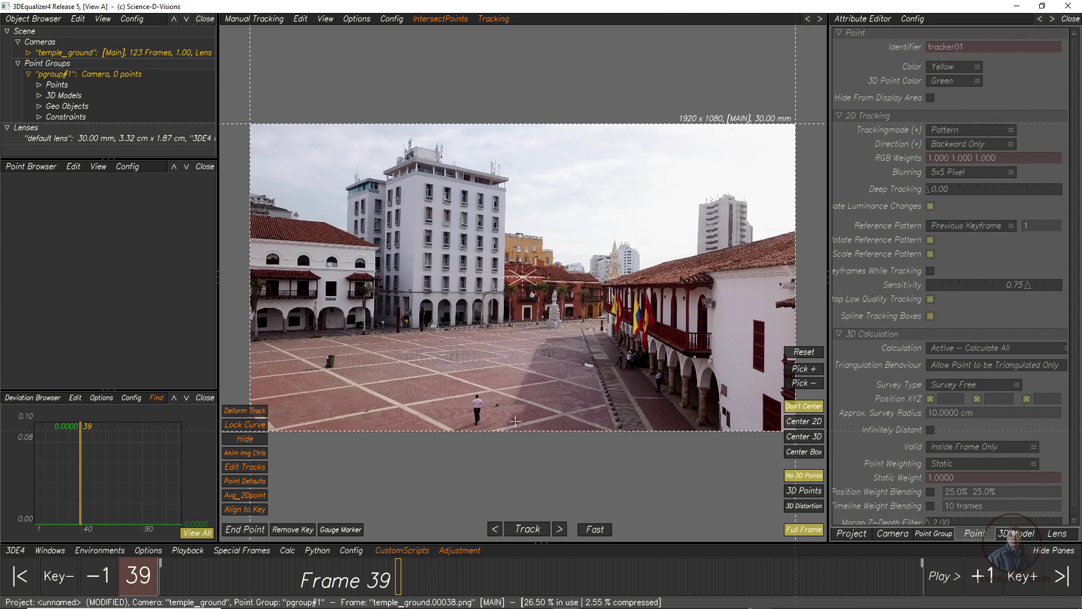
{"action": "left_click", "coordinate": [19, 576]}
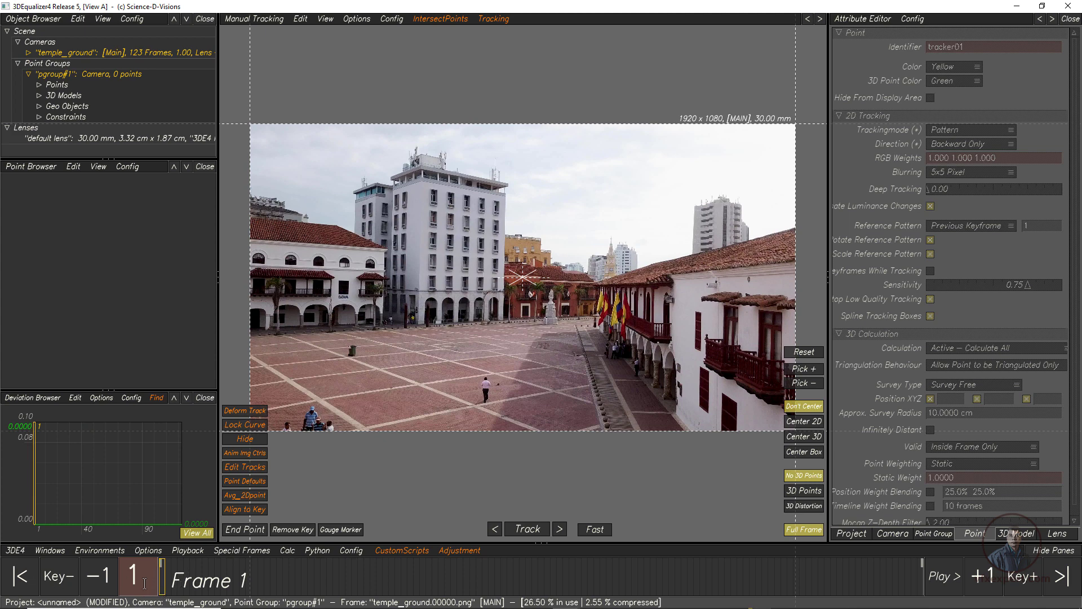
- Add a new tracking point at frame 1 on the plaza's paving-line crossing in front of the red building
{"action": "scroll", "coordinate": [663, 338], "scroll_direction": "up", "scroll_amount": 3}
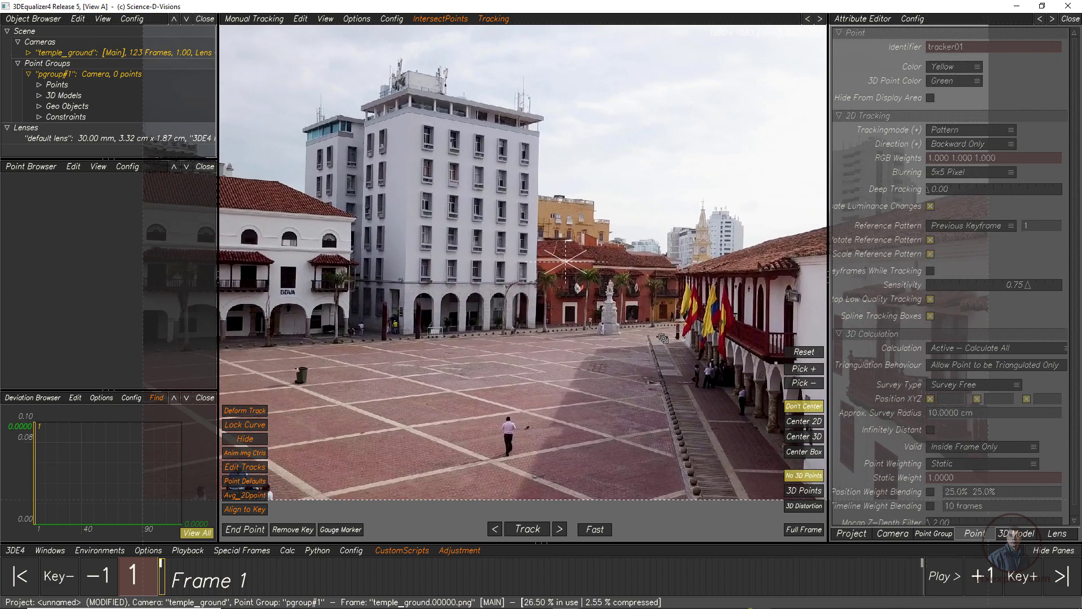
{"action": "scroll", "coordinate": [663, 338], "scroll_direction": "up", "scroll_amount": 5}
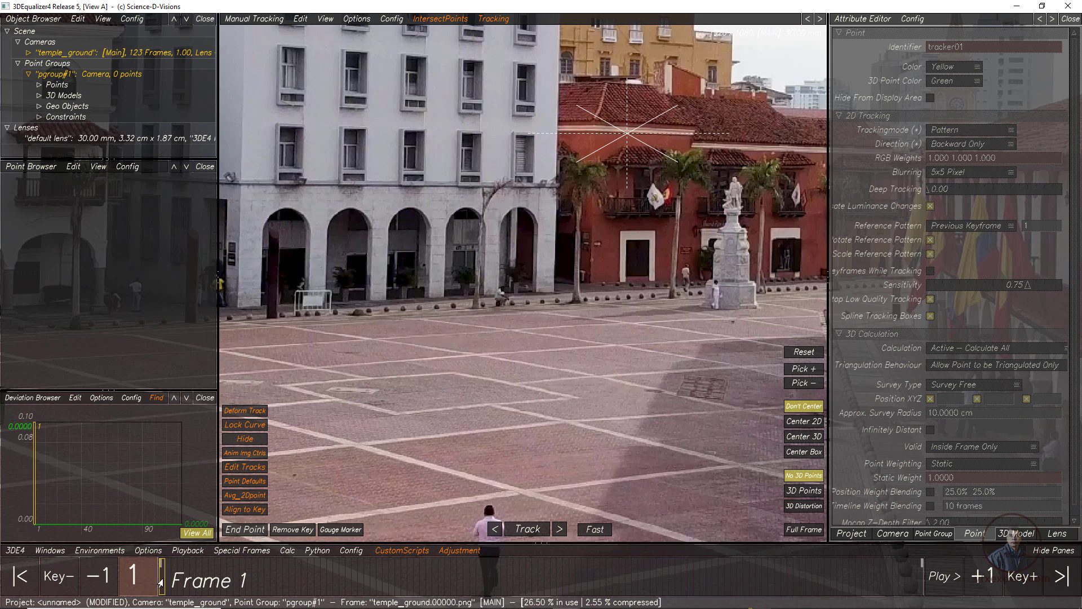
{"action": "right_click", "coordinate": [56, 86]}
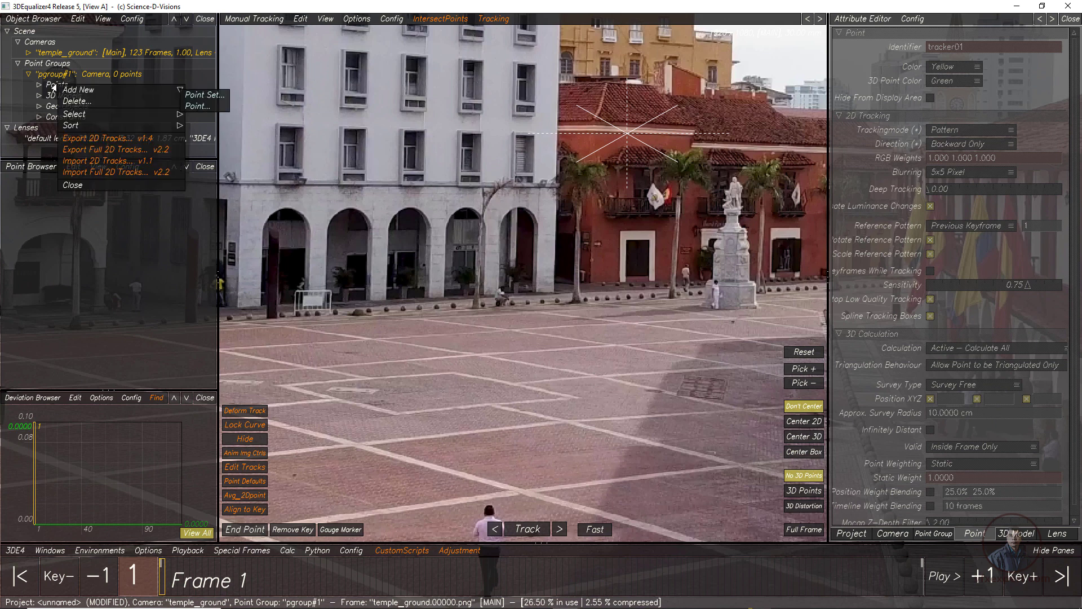
{"action": "left_click", "coordinate": [54, 88]}
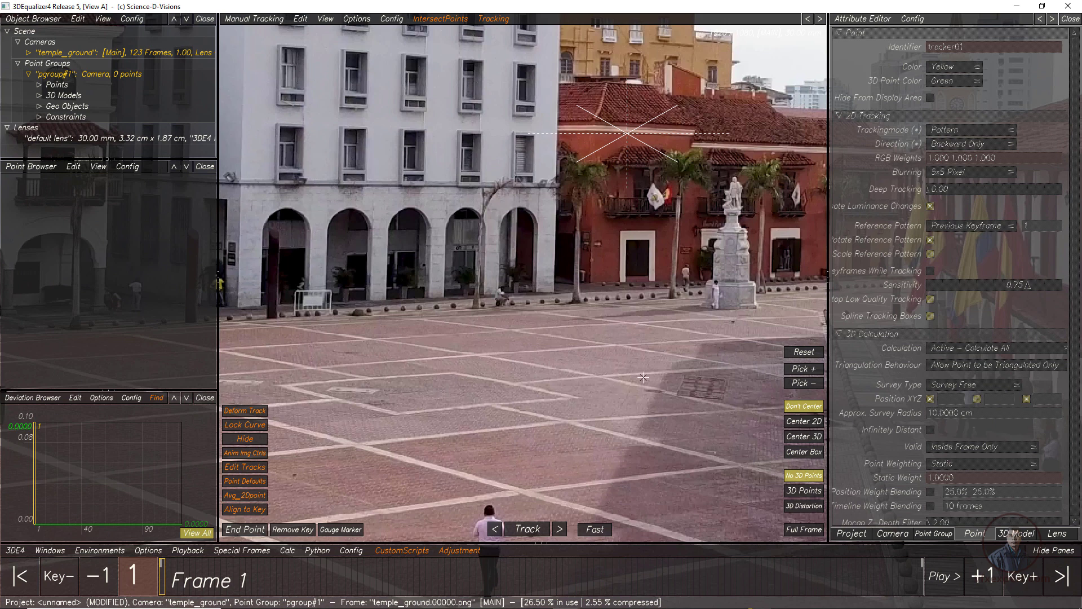
{"action": "left_click", "coordinate": [618, 345], "text": "ctrl"}
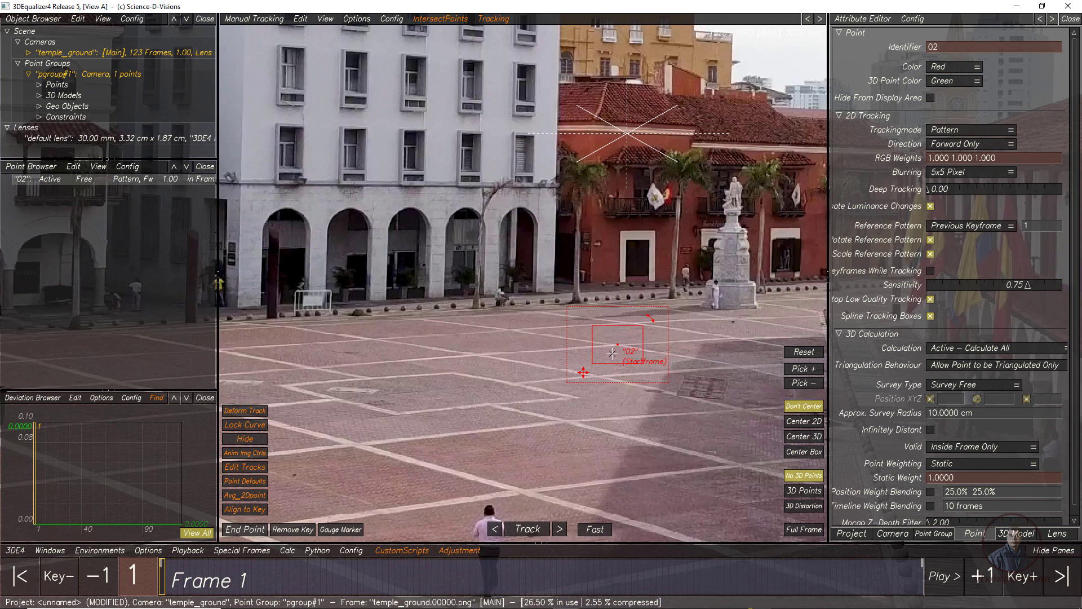
- Center point 02 precisely on the paving-line crossing and enlarge its outer search box, adjusting the inner pattern box as well
{"action": "left_click", "coordinate": [949, 47]}
{"action": "mouse_move", "coordinate": [614, 348]}
{"action": "left_mouse_down"}
{"action": "mouse_move", "coordinate": [608, 356]}
{"action": "mouse_move", "coordinate": [621, 346]}
{"action": "left_mouse_up"}
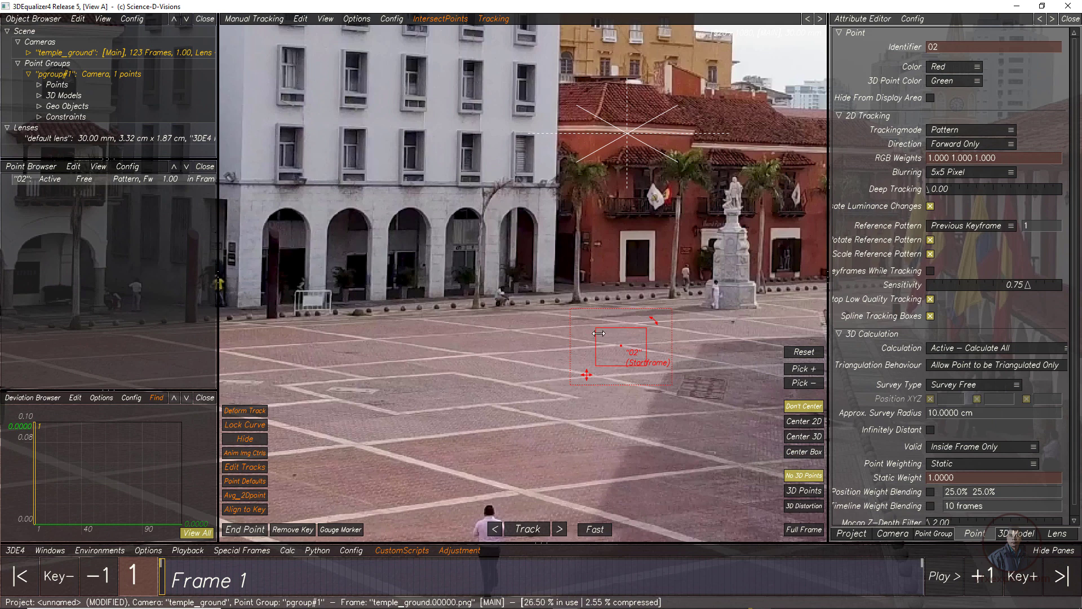
{"action": "left_click_drag", "start_coordinate": [595, 327], "coordinate": [599, 331]}
{"action": "left_click_drag", "start_coordinate": [674, 387], "coordinate": [688, 404]}
{"action": "left_click_drag", "start_coordinate": [598, 332], "coordinate": [590, 330]}
{"action": "left_click_drag", "start_coordinate": [622, 347], "coordinate": [619, 345]}
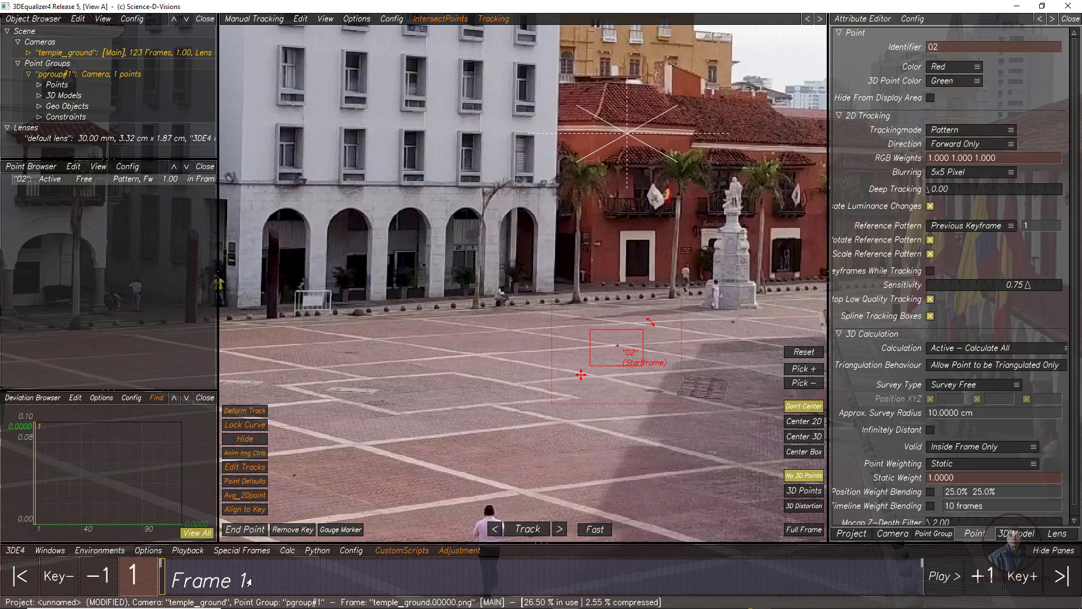
- Track point 02 forward to frame 123 with the view locked to it using Center 2D
{"action": "left_click", "coordinate": [528, 530]}
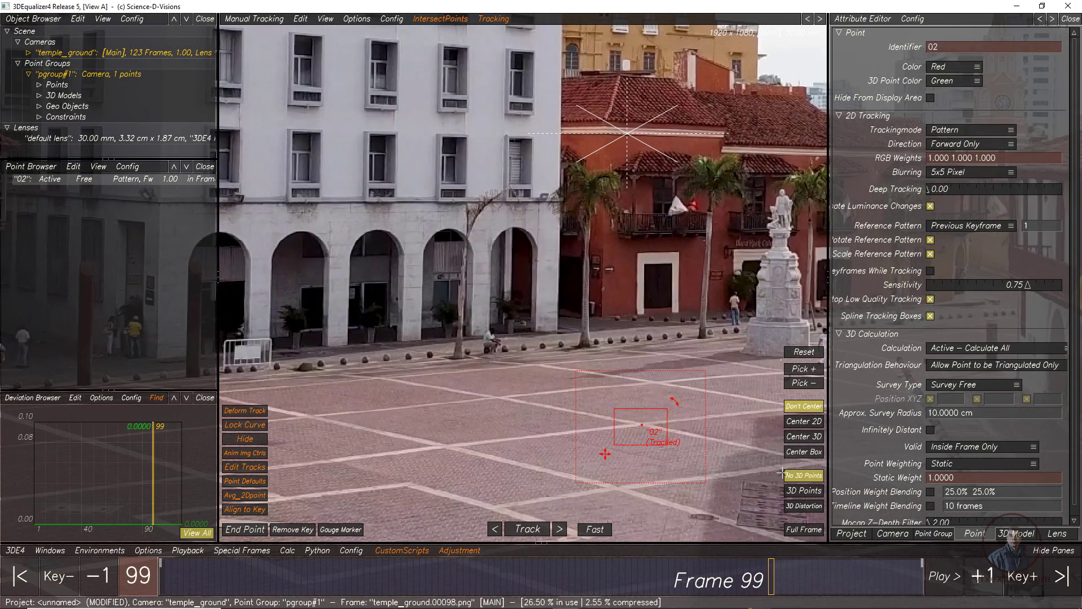
{"action": "left_click", "coordinate": [810, 427]}
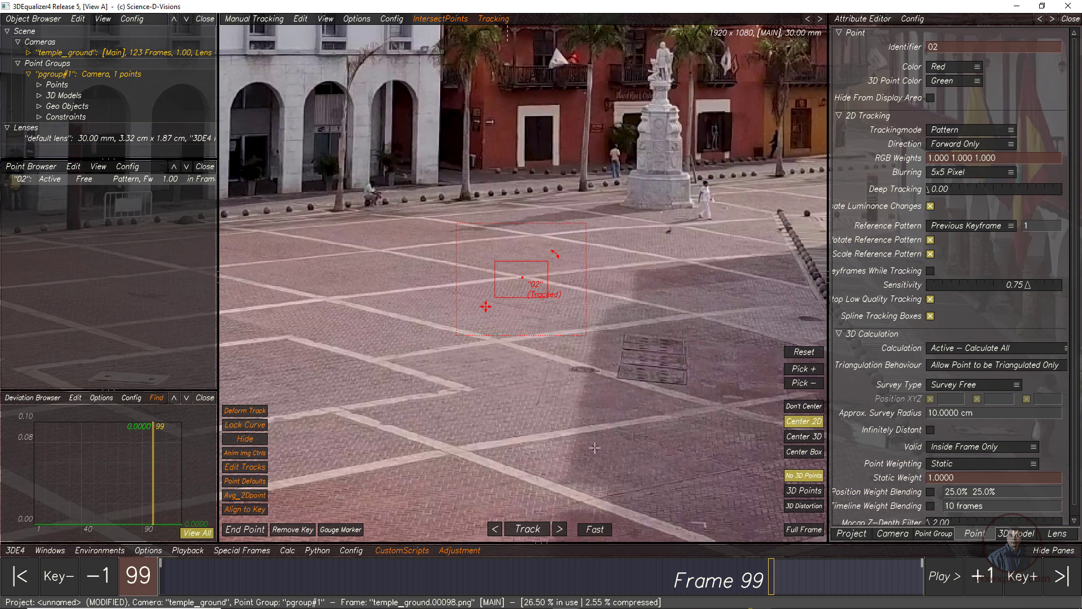
{"action": "left_click", "coordinate": [528, 529]}
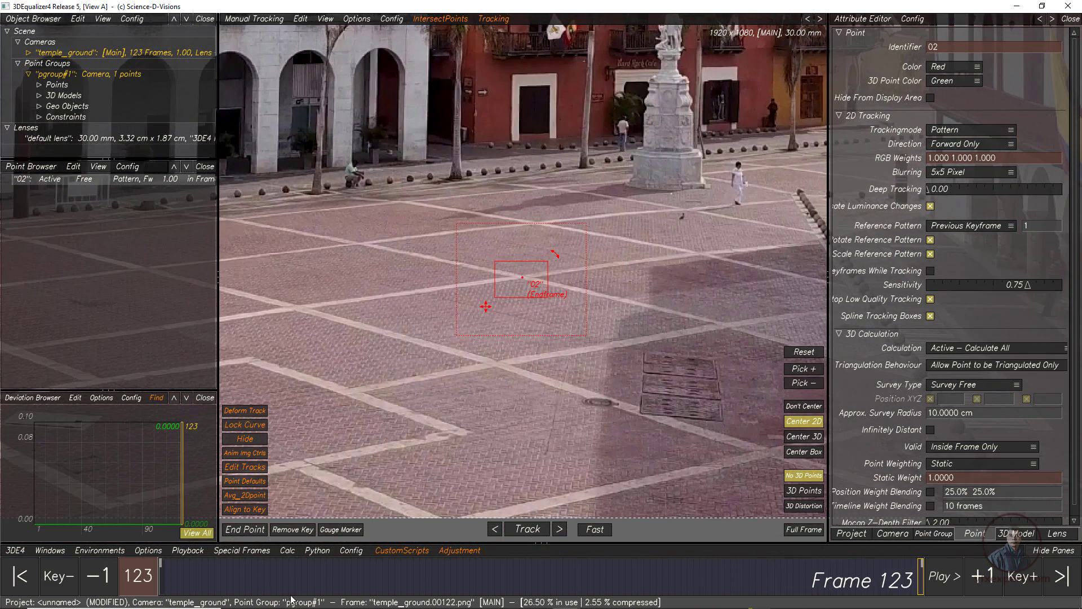
- Add a second tracking point at frame 1 on the paving-line crossing in front of the white arcade, refining its position and enlarging its search box
{"action": "left_click_drag", "start_coordinate": [340, 579], "coordinate": [163, 575]}
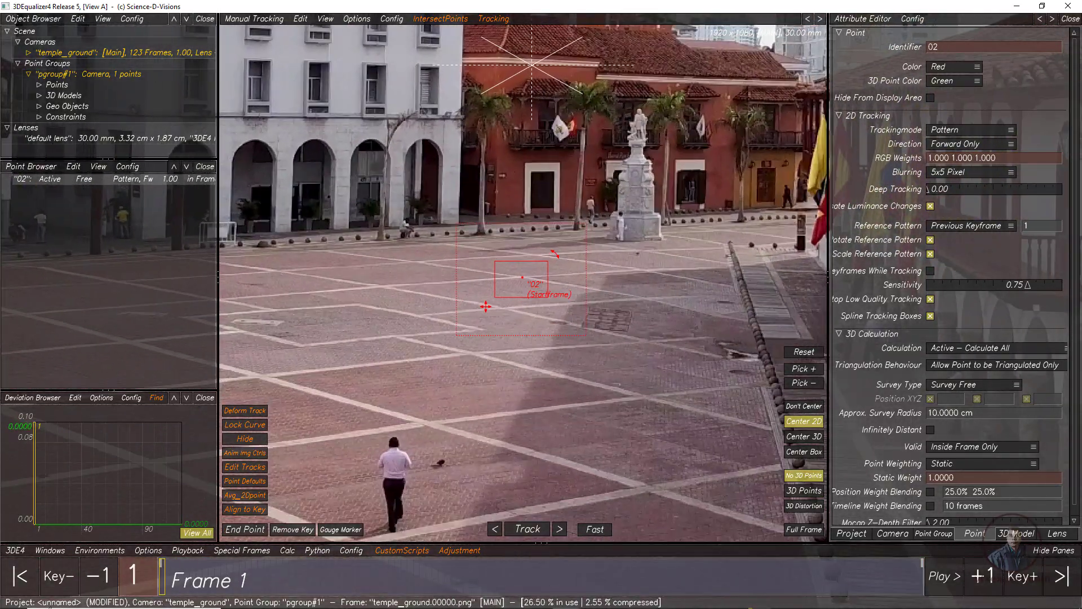
{"action": "left_click", "coordinate": [381, 285], "text": "ctrl"}
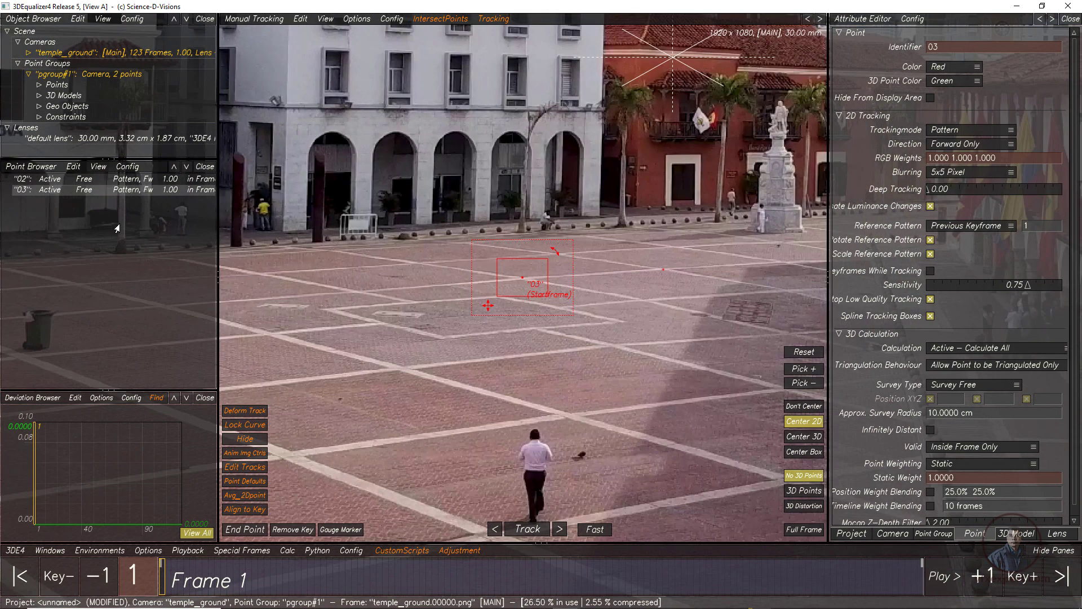
{"action": "left_click", "coordinate": [527, 279]}
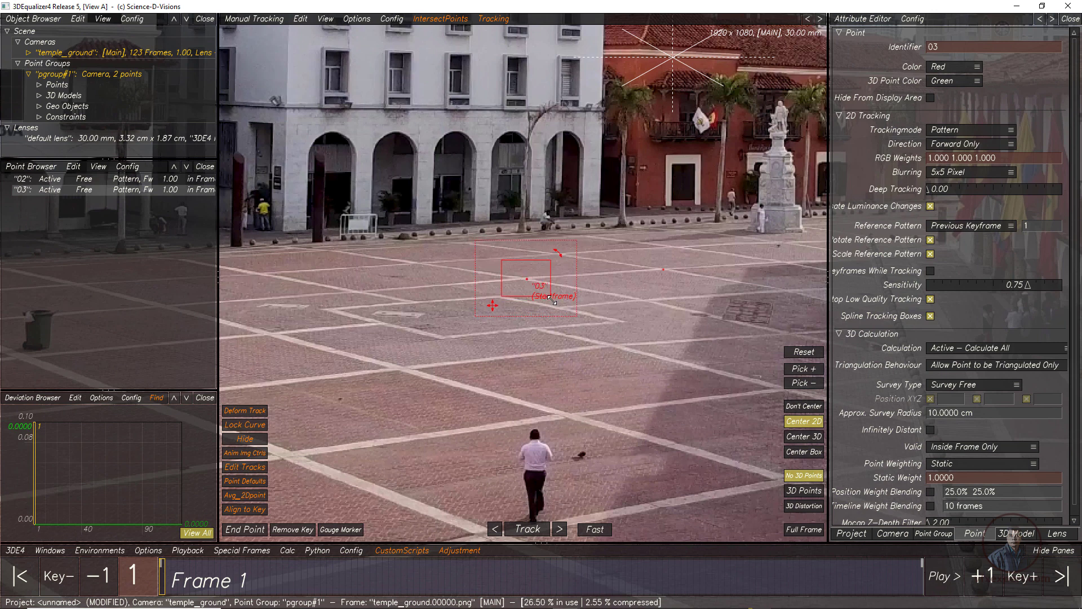
{"action": "left_click_drag", "start_coordinate": [501, 260], "coordinate": [502, 261]}
{"action": "left_click_drag", "start_coordinate": [577, 316], "coordinate": [587, 325]}
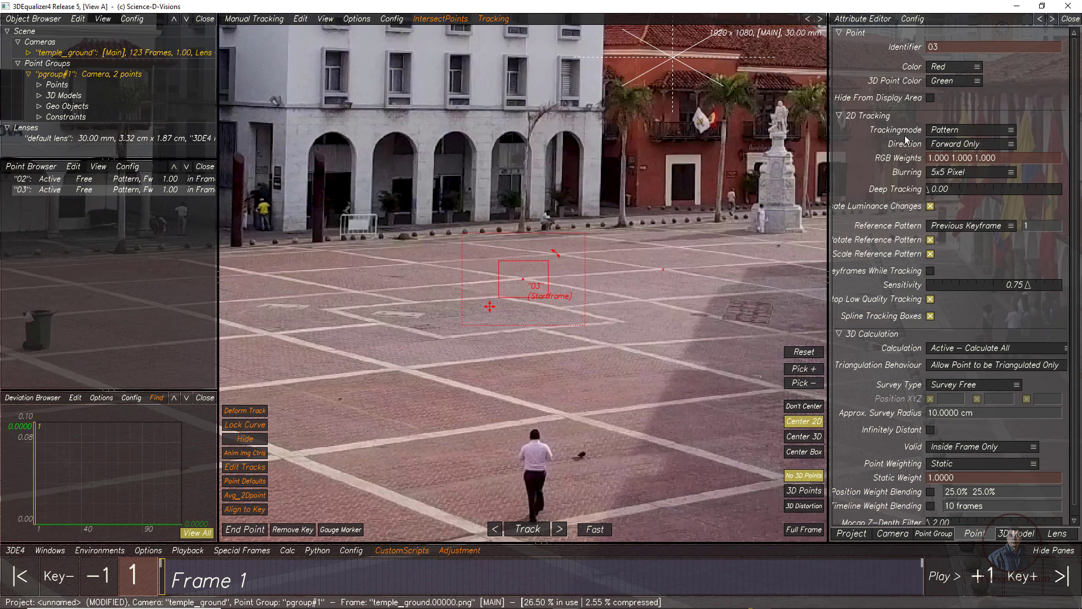
- Track point 03 forward through to the last frame and scrub back to frame 1 to check the track
{"action": "left_click", "coordinate": [528, 530]}
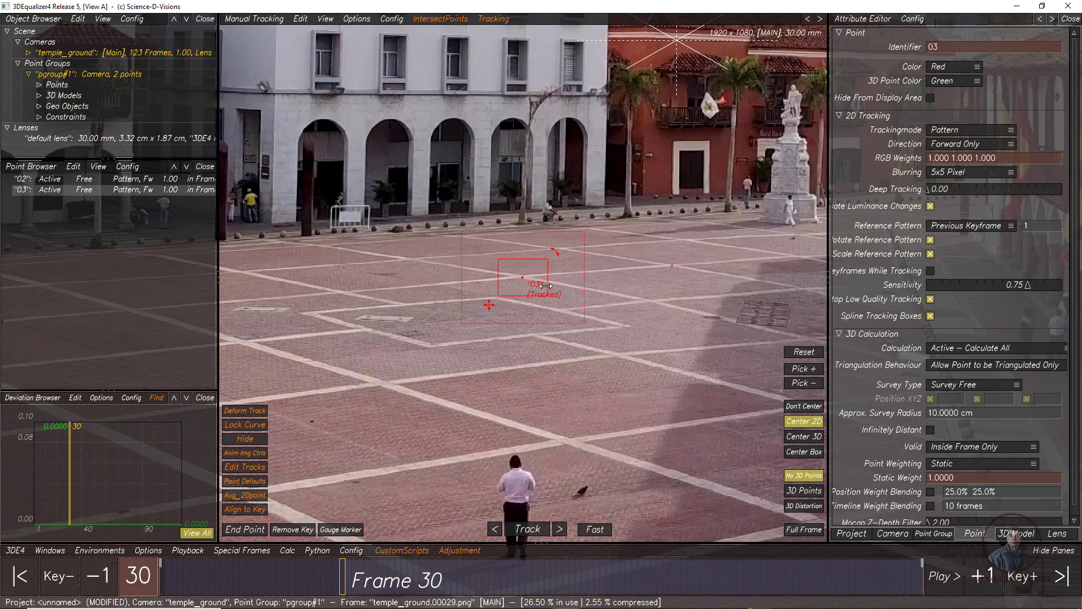
{"action": "left_click", "coordinate": [523, 530]}
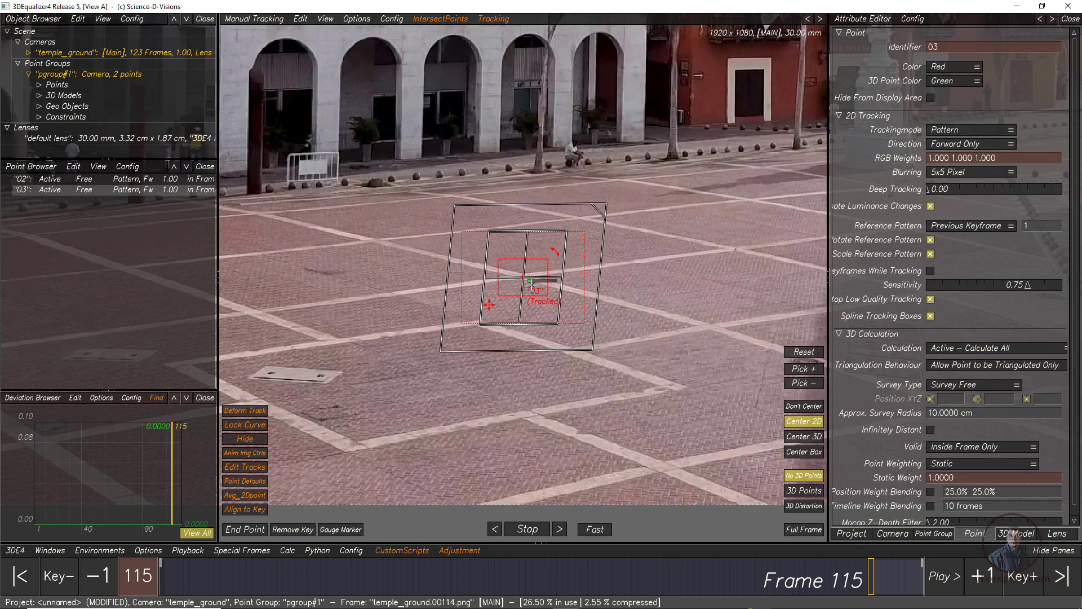
{"action": "left_click_drag", "start_coordinate": [594, 582], "coordinate": [162, 575]}
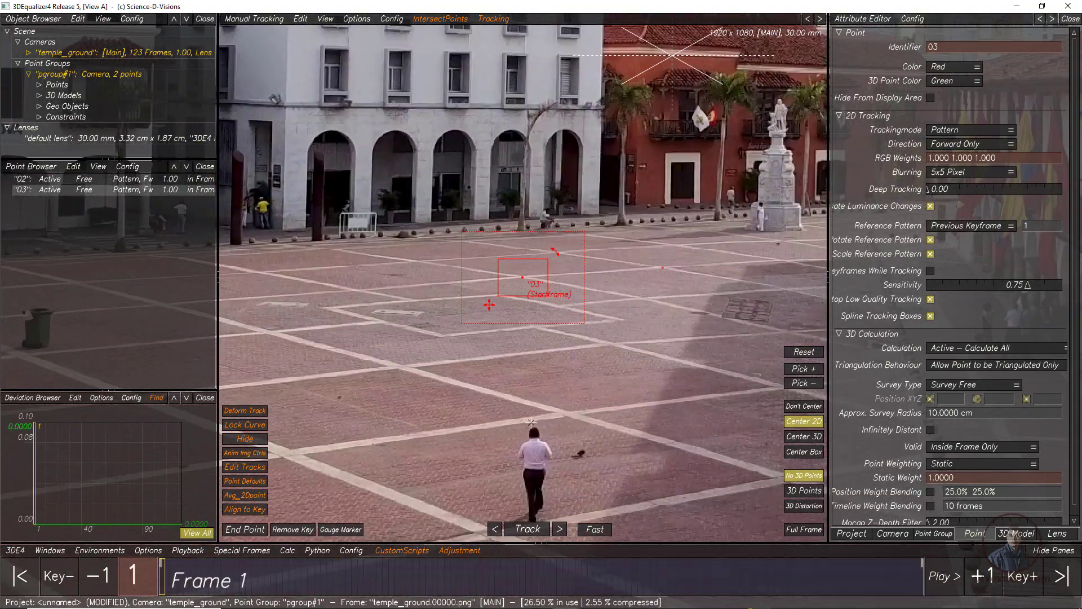
- Add a third tracking point at frame 123 on the foreground paving-line crossing between point 03 and the metal grates
{"action": "scroll", "coordinate": [639, 391], "scroll_direction": "down", "scroll_amount": 5}
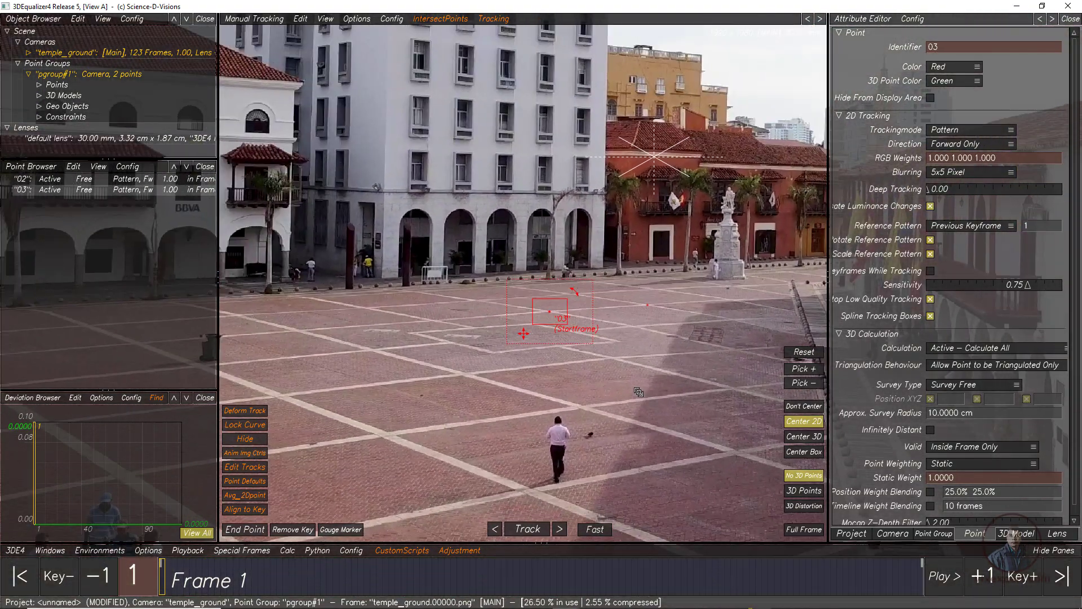
{"action": "middle_click_drag", "start_coordinate": [639, 392], "coordinate": [563, 389]}
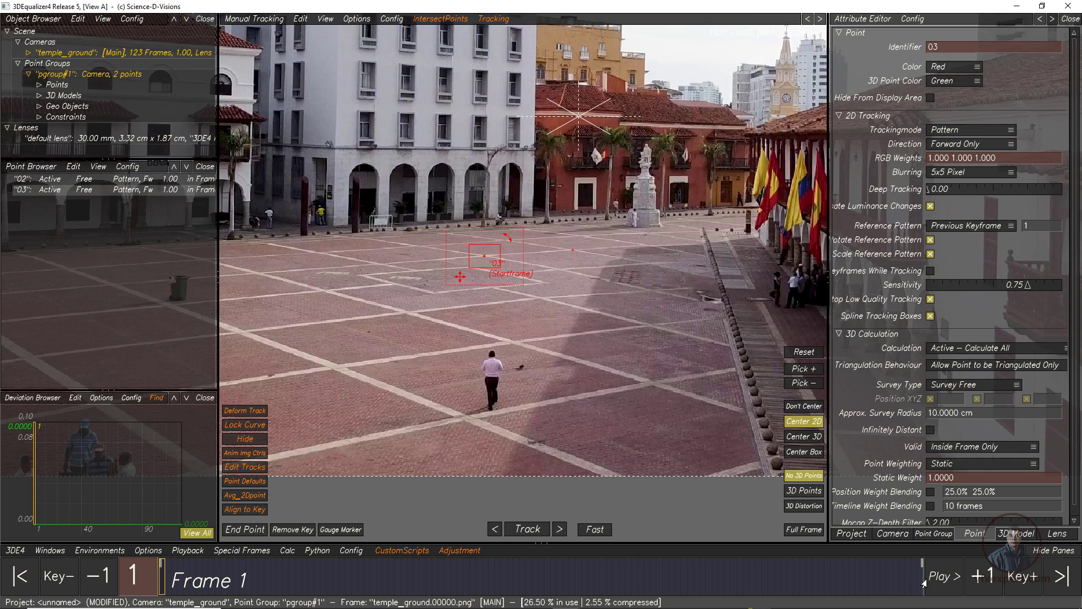
{"action": "left_click", "coordinate": [1062, 580]}
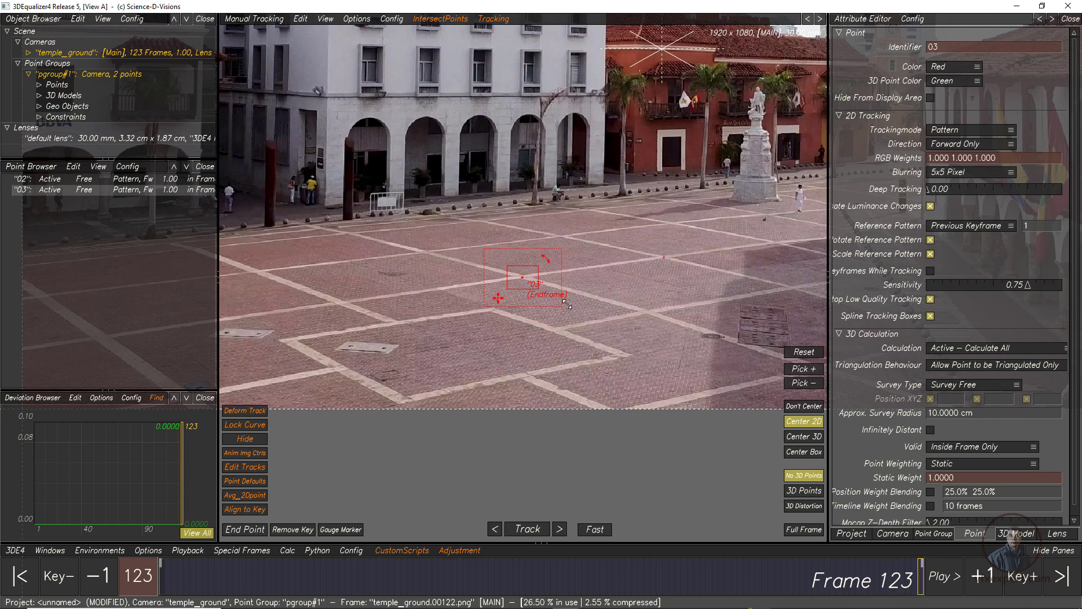
{"action": "scroll", "coordinate": [667, 357], "scroll_direction": "down", "scroll_amount": 3}
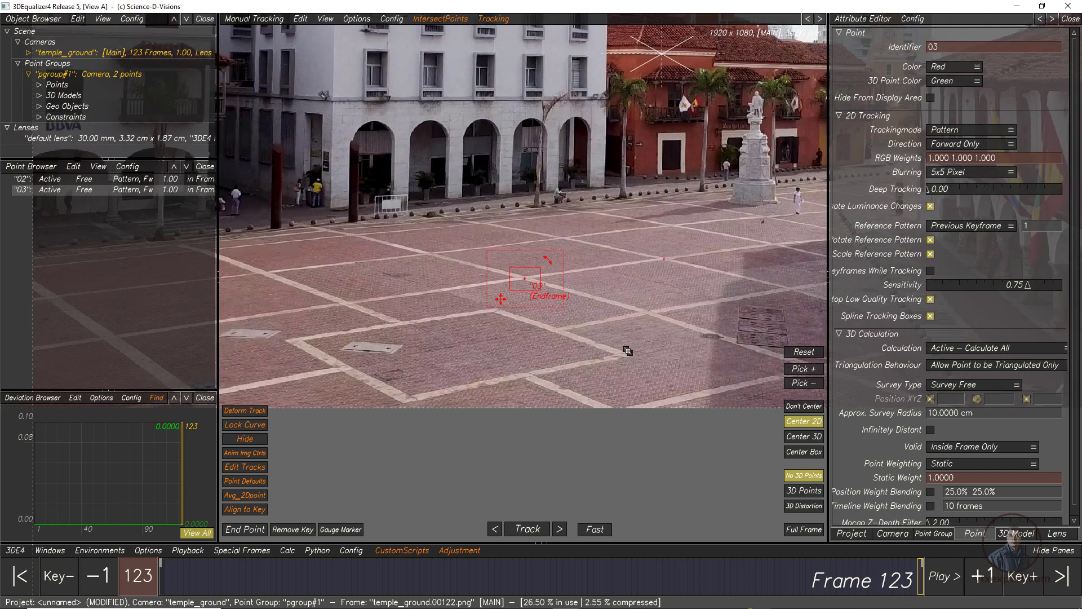
{"action": "middle_click_drag", "start_coordinate": [575, 348], "coordinate": [400, 304]}
{"action": "scroll", "coordinate": [489, 269], "scroll_direction": "up", "scroll_amount": 3}
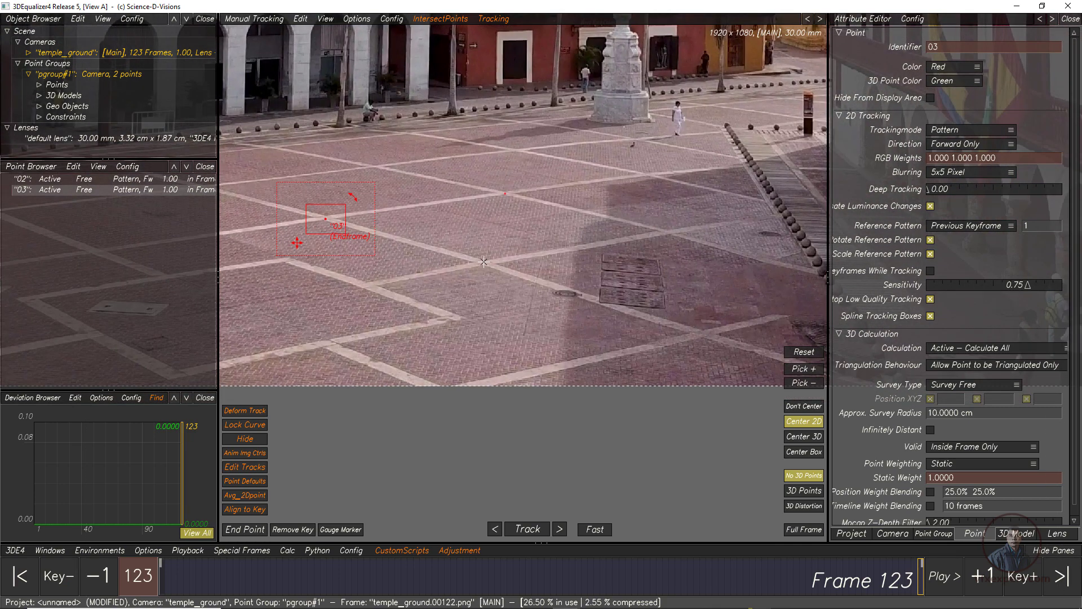
{"action": "left_click", "coordinate": [482, 262], "text": "ctrl"}
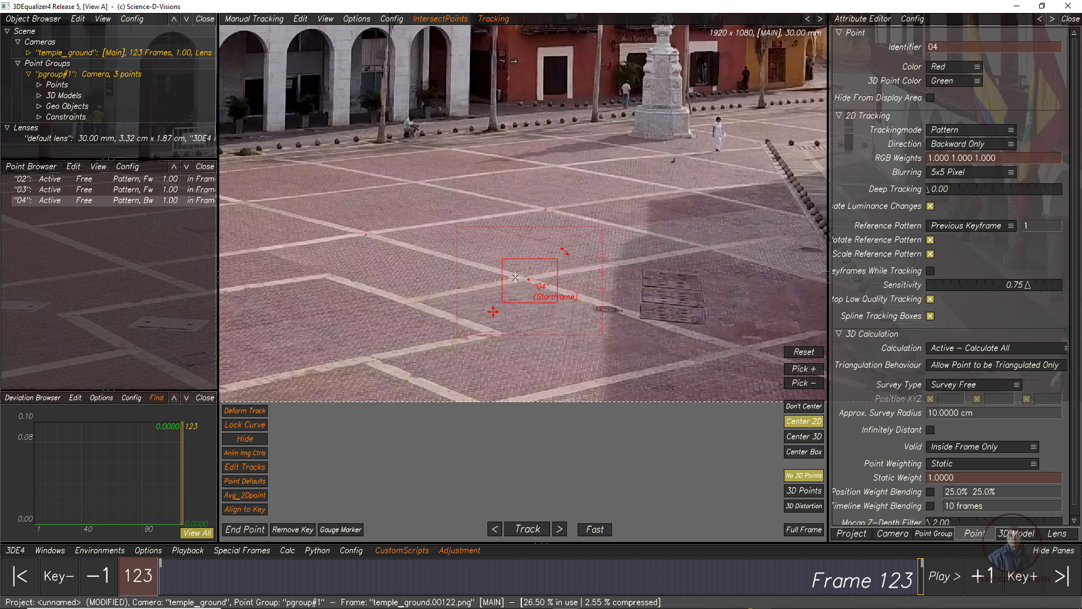
- Refine point 04's position on the paving-line crossing, track it backward to frame 1, and scrub through to frame 123 to check it
{"action": "left_click_drag", "start_coordinate": [527, 283], "coordinate": [524, 280]}
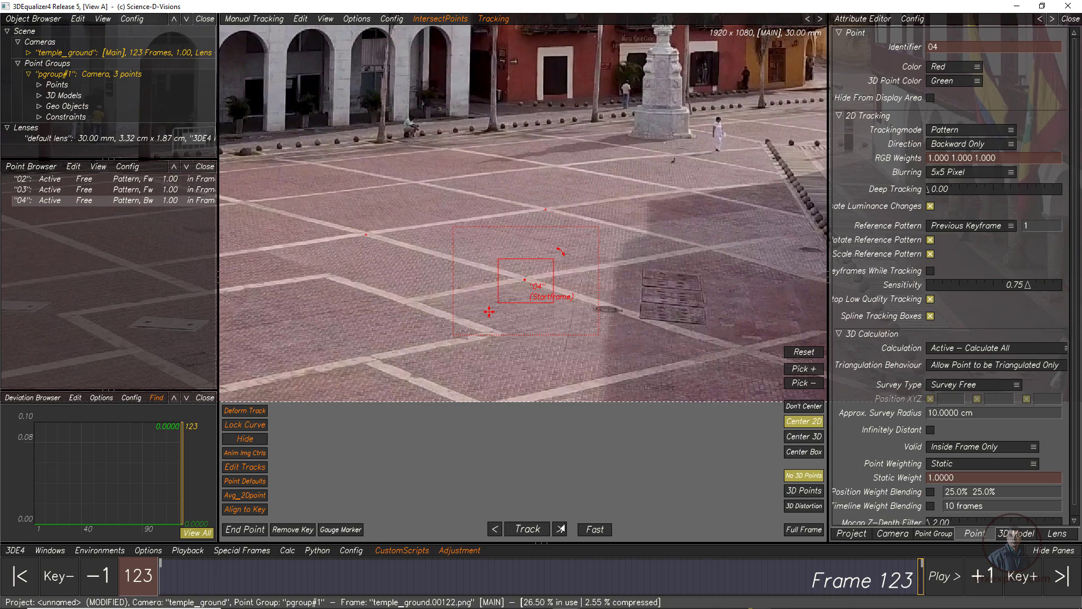
{"action": "left_click", "coordinate": [527, 529]}
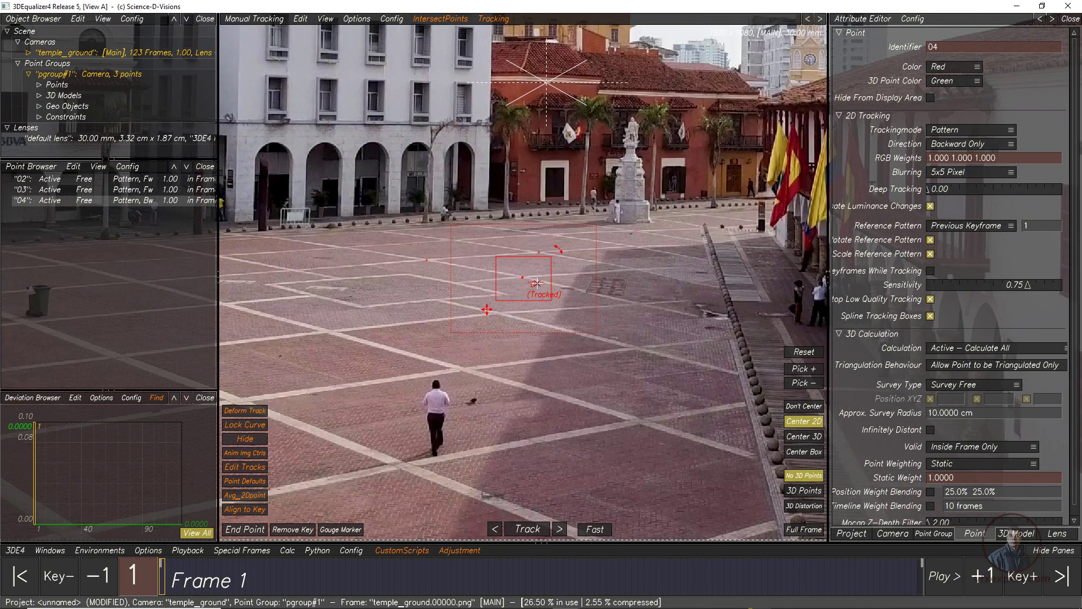
{"action": "left_click_drag", "start_coordinate": [313, 580], "coordinate": [920, 580]}
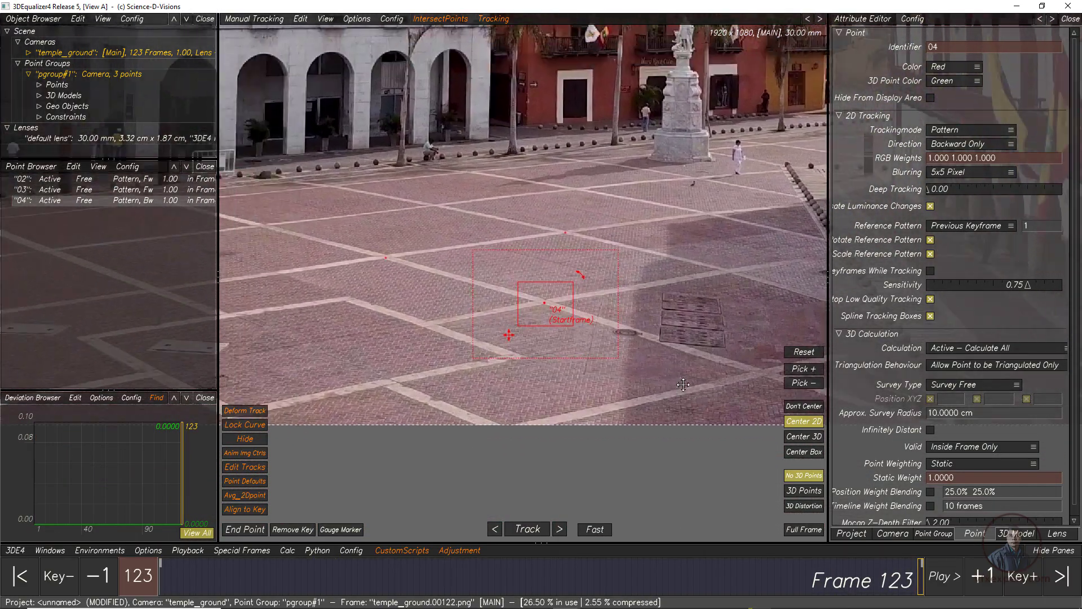
- Add a tracking point at frame 123 on the light slab inside the paving-line rectangle and enlarge its pattern and search boxes
{"action": "right_click_drag", "start_coordinate": [683, 384], "coordinate": [609, 361]}
{"action": "middle_click_drag", "start_coordinate": [507, 333], "coordinate": [614, 350]}
{"action": "right_click_drag", "start_coordinate": [541, 349], "coordinate": [554, 331]}
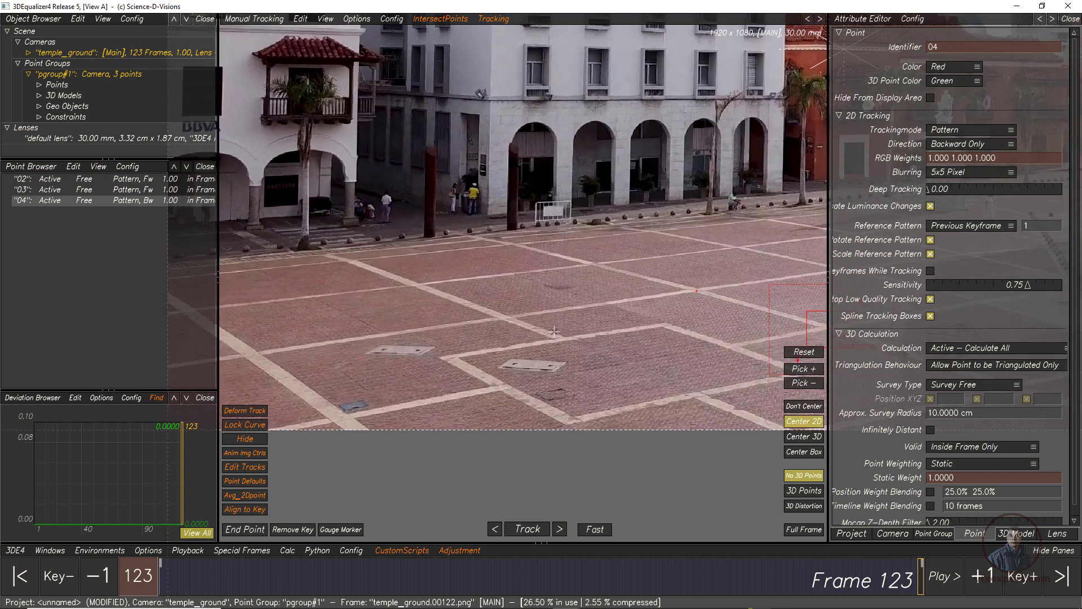
{"action": "left_click", "coordinate": [551, 365], "text": "ctrl"}
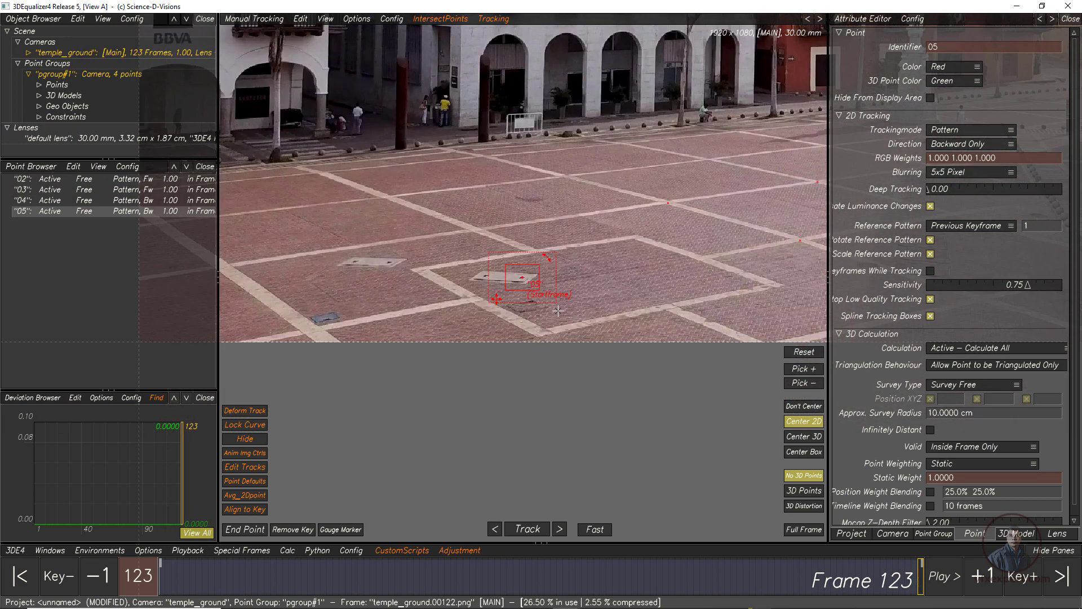
{"action": "left_click_drag", "start_coordinate": [558, 307], "coordinate": [567, 315]}
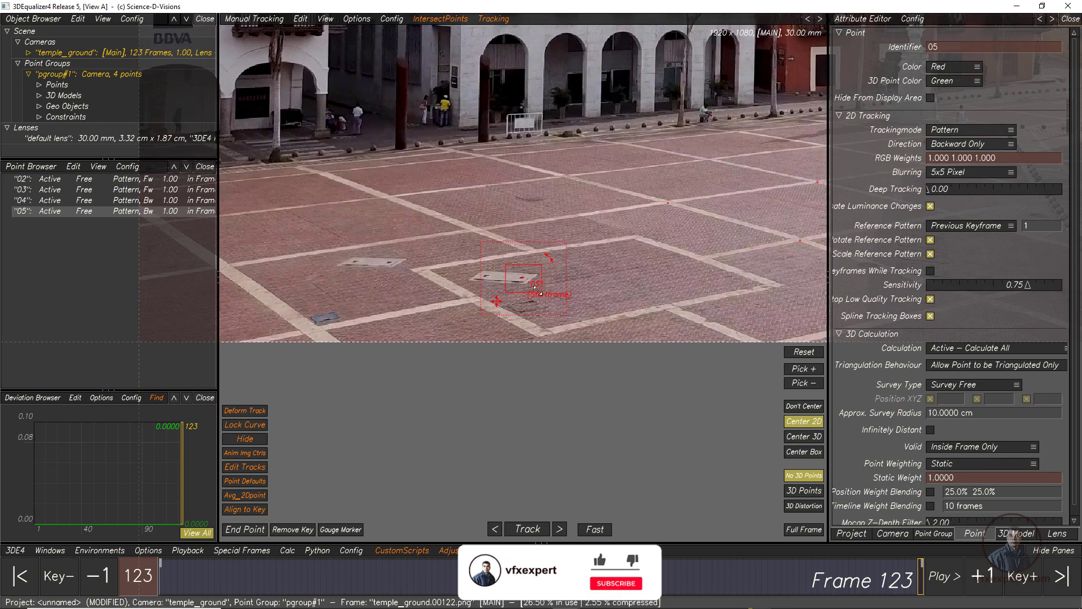
{"action": "left_click_drag", "start_coordinate": [505, 267], "coordinate": [497, 261]}
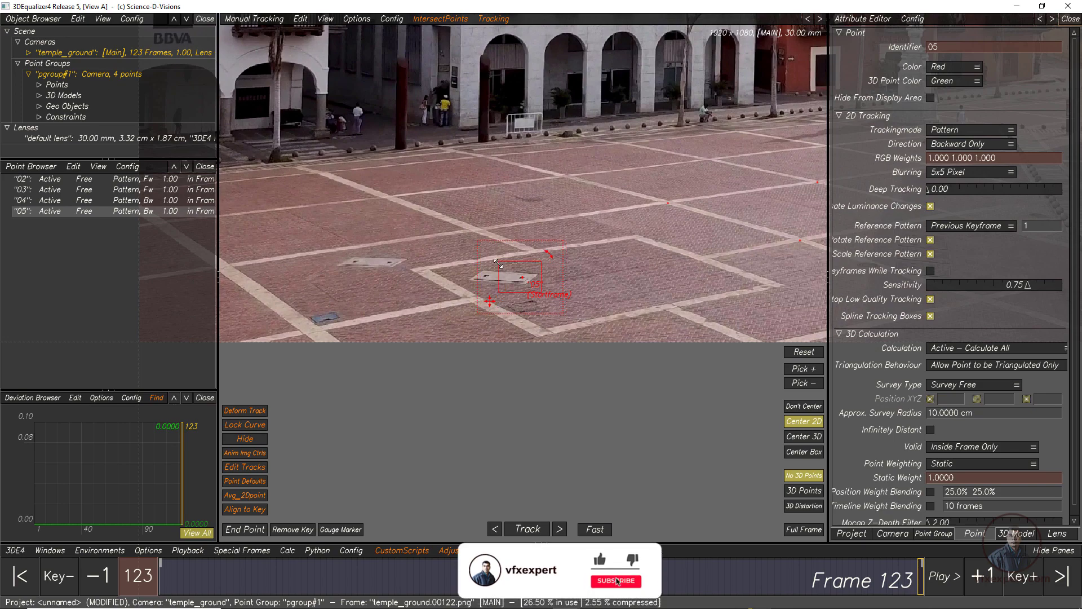
- Track point 05 backward to frame 1, enlarging its search and pattern boxes in a keyframe at frame 59
{"action": "left_click", "coordinate": [533, 534]}
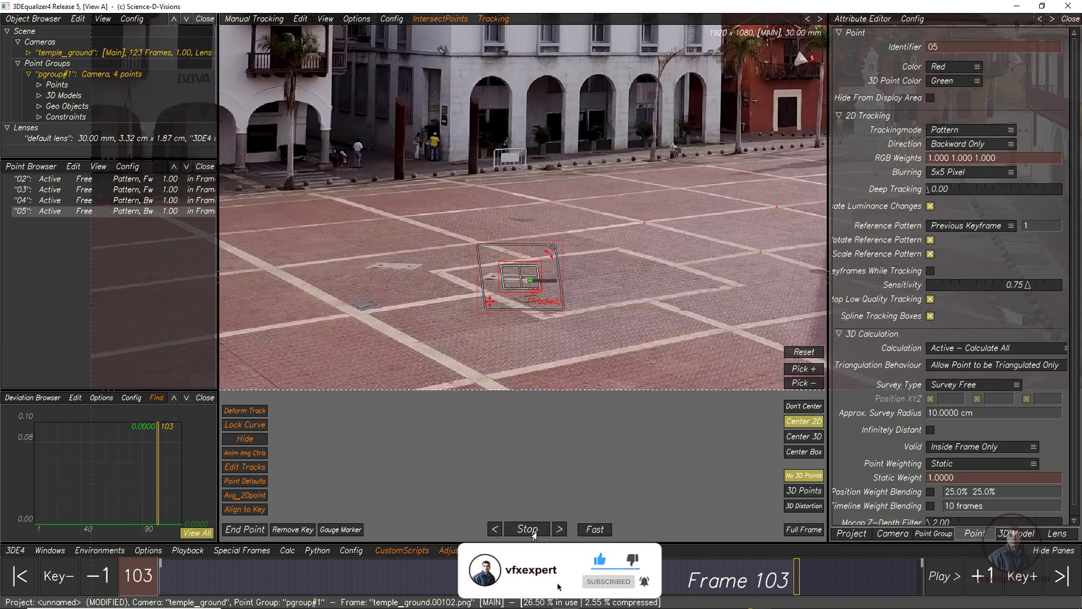
{"action": "left_click", "coordinate": [530, 529]}
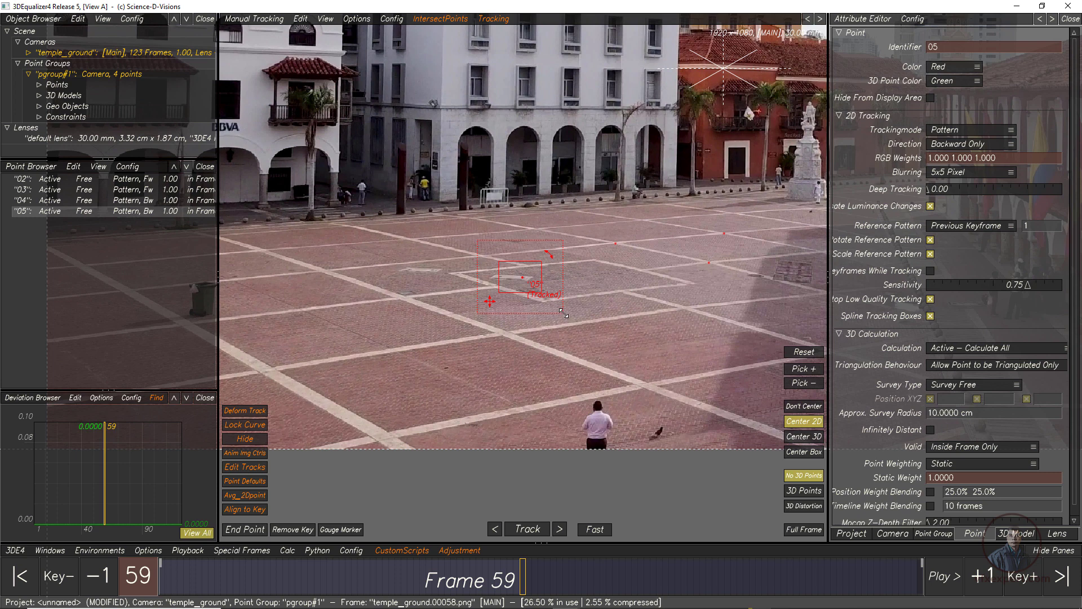
{"action": "left_click_drag", "start_coordinate": [563, 313], "coordinate": [598, 341]}
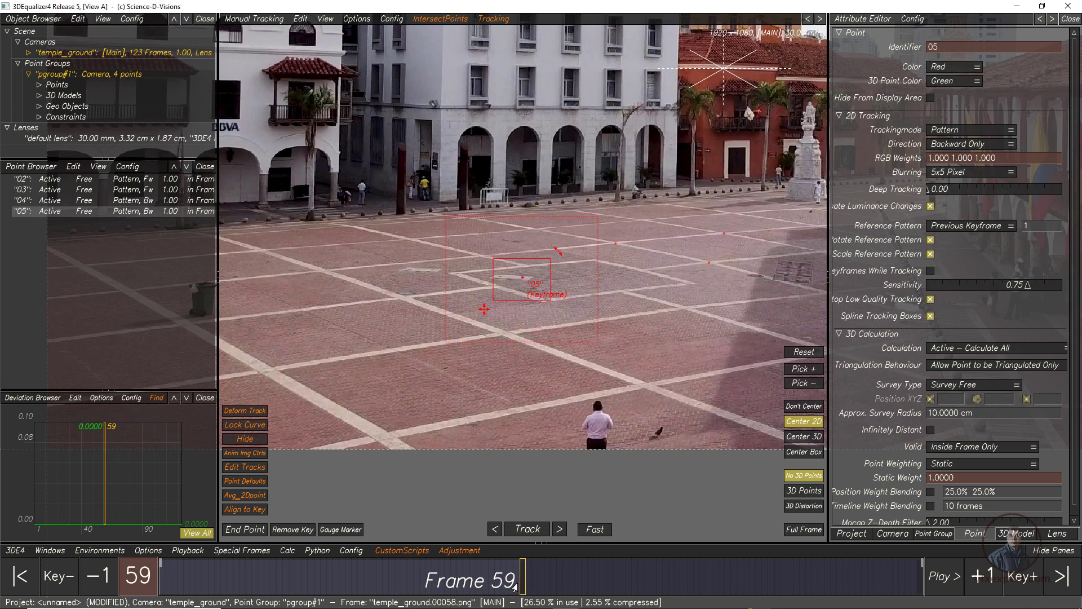
{"action": "left_click", "coordinate": [527, 530]}
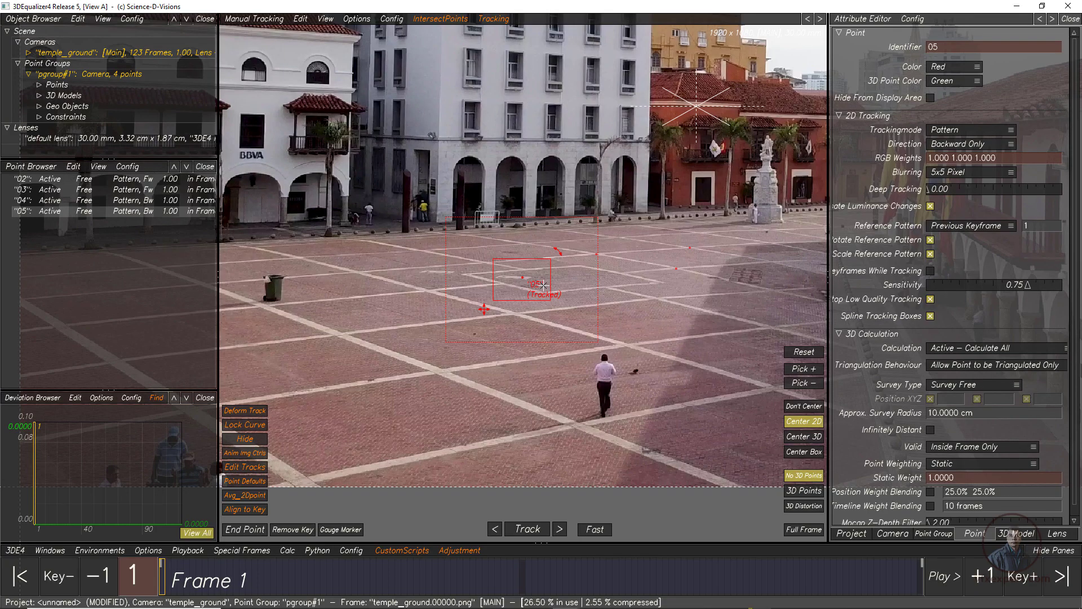
{"action": "mouse_move", "coordinate": [209, 582]}
{"action": "left_mouse_down"}
{"action": "mouse_move", "coordinate": [659, 583]}
{"action": "mouse_move", "coordinate": [882, 607]}
{"action": "mouse_move", "coordinate": [566, 582]}
{"action": "mouse_move", "coordinate": [163, 582]}
{"action": "left_mouse_up"}
- Add a tracking point at frame 53 on the paving-line crossing below point 04 and enlarge its pattern box
{"action": "scroll", "coordinate": [545, 480], "scroll_direction": "down", "scroll_amount": 5}
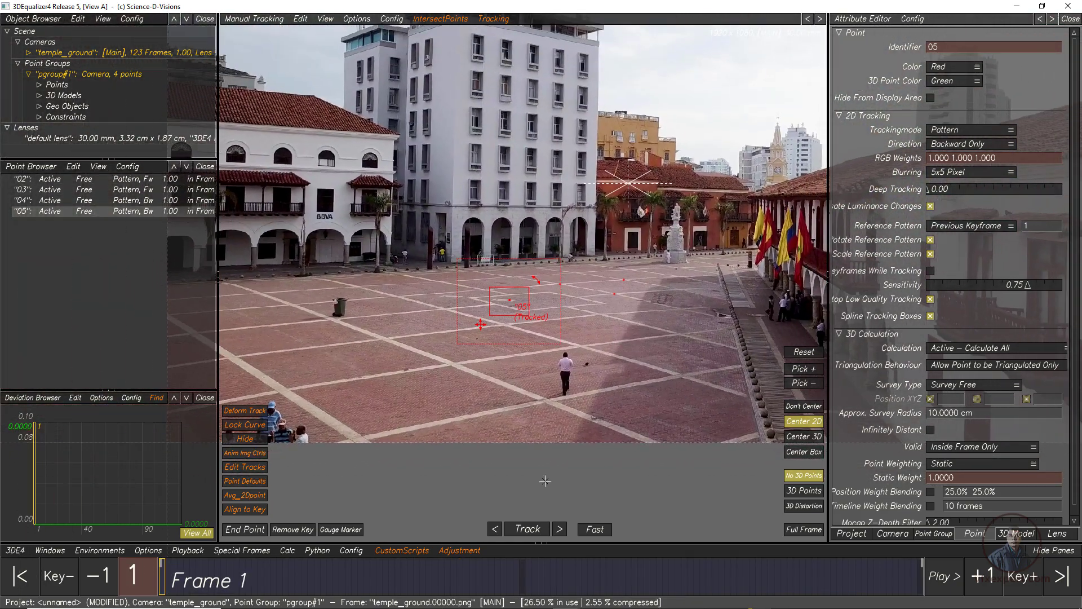
{"action": "mouse_move", "coordinate": [447, 573]}
{"action": "left_mouse_down"}
{"action": "mouse_move", "coordinate": [429, 580]}
{"action": "mouse_move", "coordinate": [516, 581]}
{"action": "mouse_move", "coordinate": [485, 590]}
{"action": "left_mouse_up"}
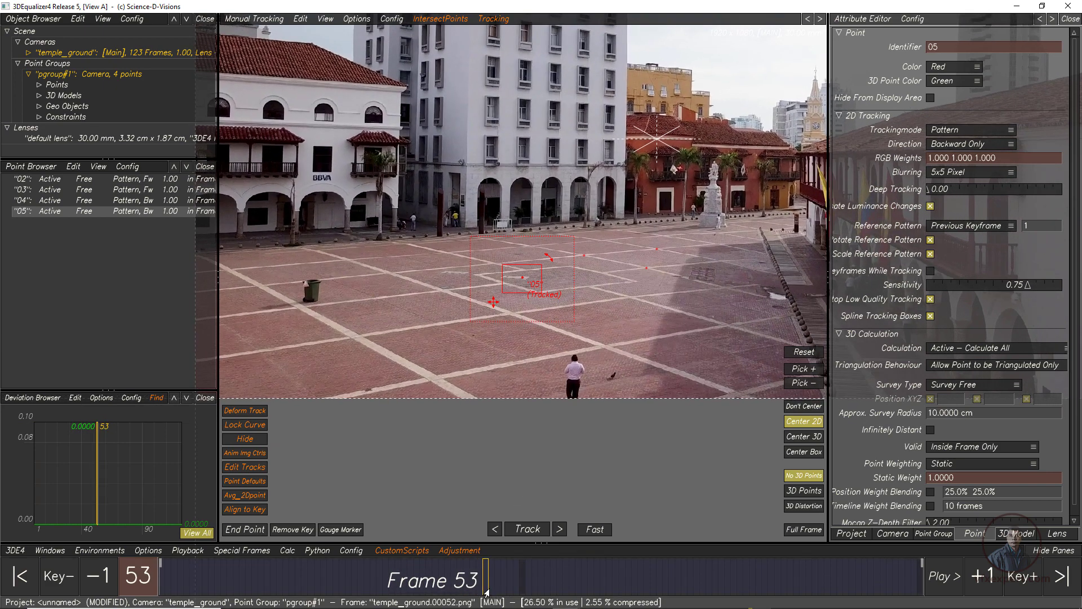
{"action": "mouse_move", "coordinate": [484, 590]}
{"action": "left_mouse_down"}
{"action": "mouse_move", "coordinate": [472, 590]}
{"action": "mouse_move", "coordinate": [497, 590]}
{"action": "mouse_move", "coordinate": [485, 590]}
{"action": "left_mouse_up"}
{"action": "scroll", "coordinate": [650, 303], "scroll_direction": "up", "scroll_amount": 3}
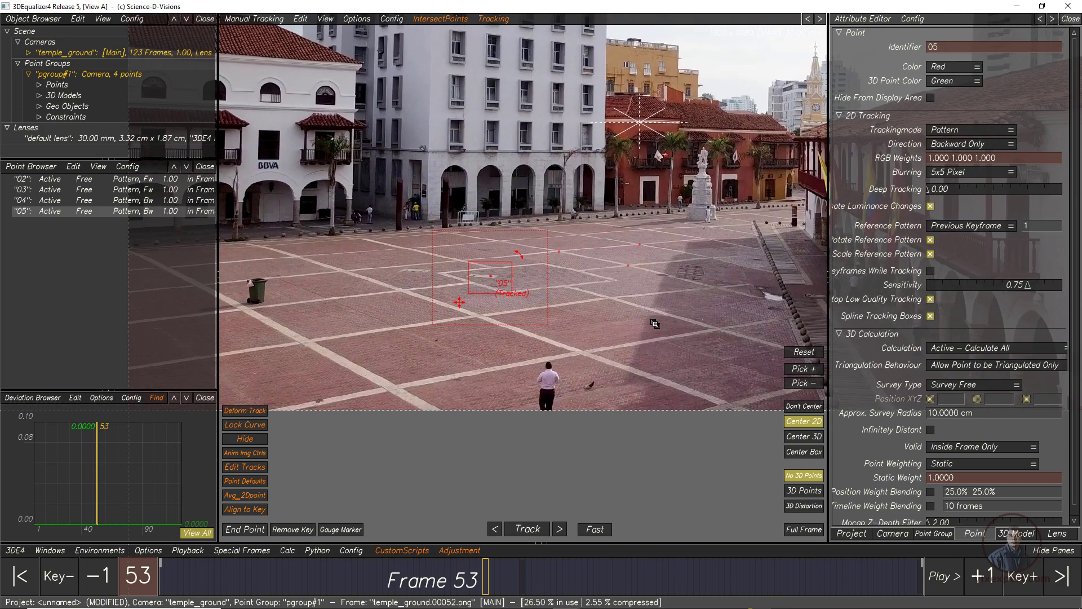
{"action": "scroll", "coordinate": [648, 319], "scroll_direction": "up", "scroll_amount": 2}
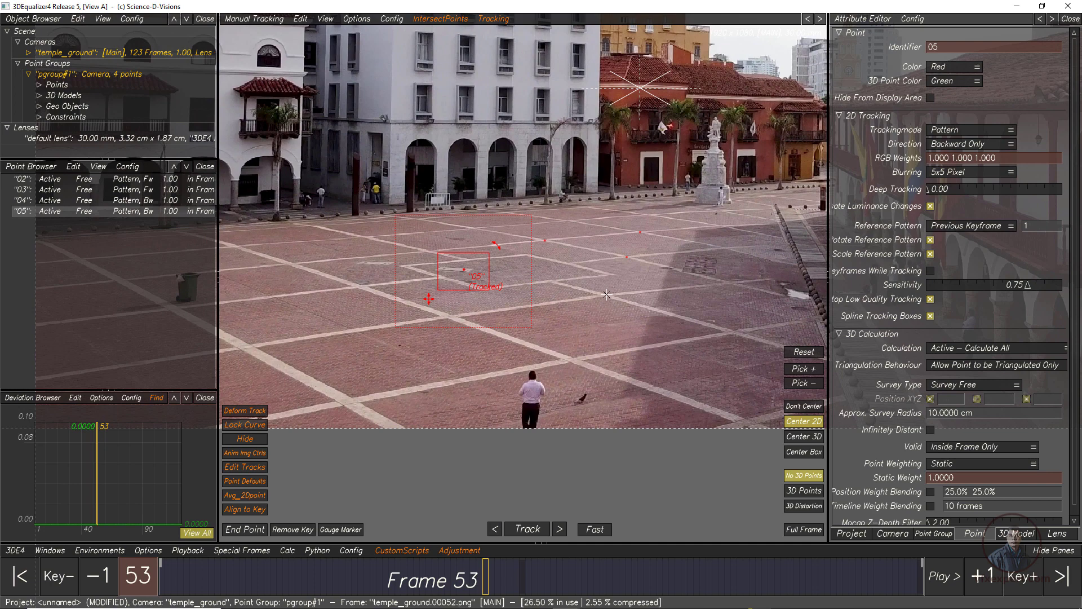
{"action": "left_click", "coordinate": [607, 294], "text": "ctrl"}
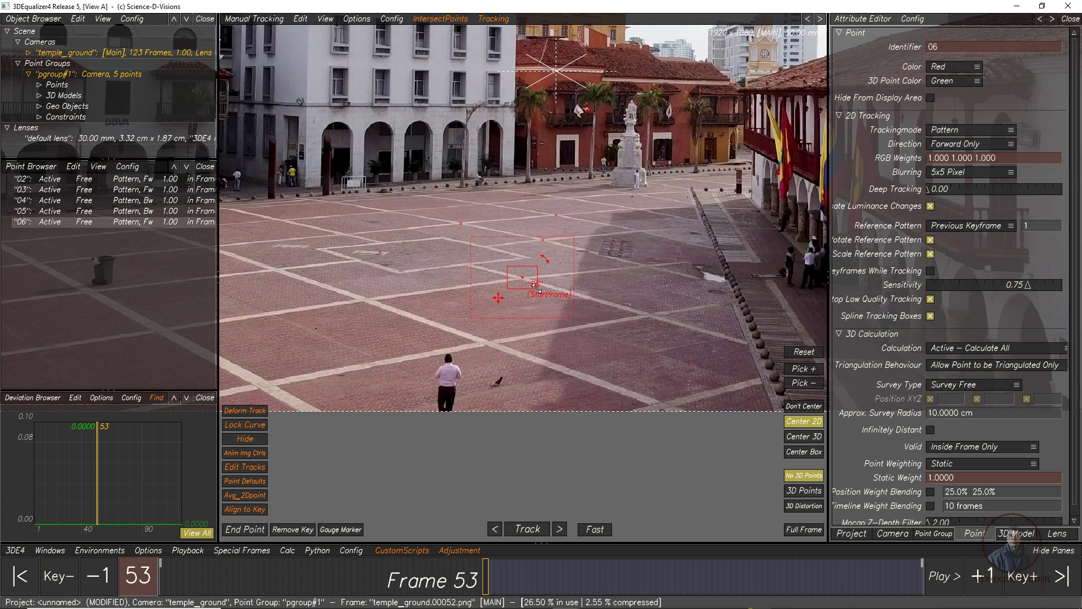
{"action": "mouse_move", "coordinate": [538, 267]}
{"action": "left_mouse_down"}
{"action": "mouse_move", "coordinate": [558, 264]}
{"action": "mouse_move", "coordinate": [550, 258]}
{"action": "left_mouse_up"}
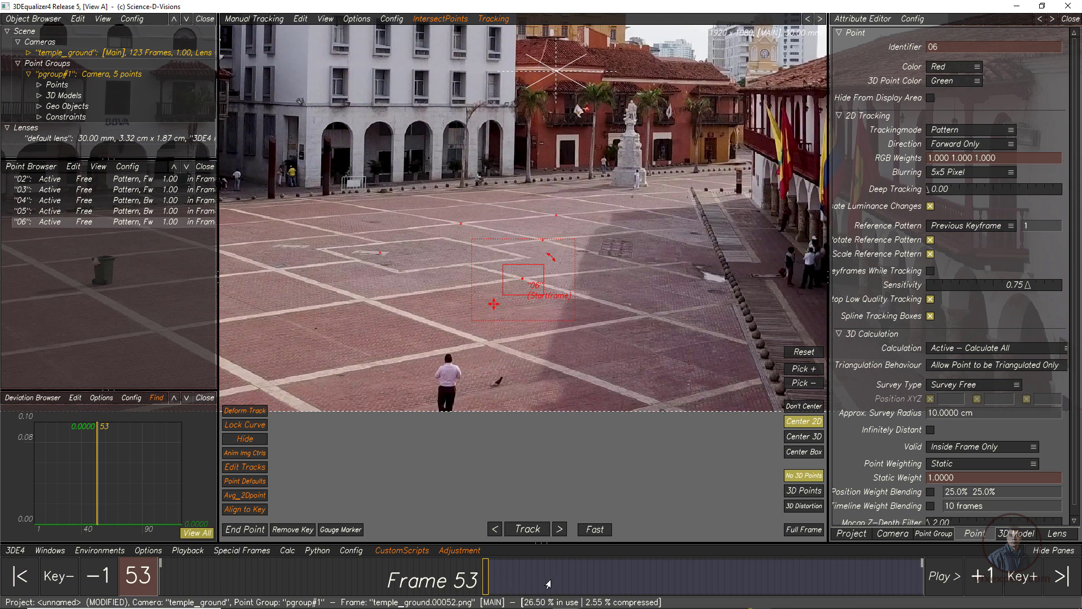
- Track point 06 forward from frame 53, and at frame 115 shrink its boxes toward the image area, leaving that frame a keyframe
{"action": "left_click", "coordinate": [528, 529]}
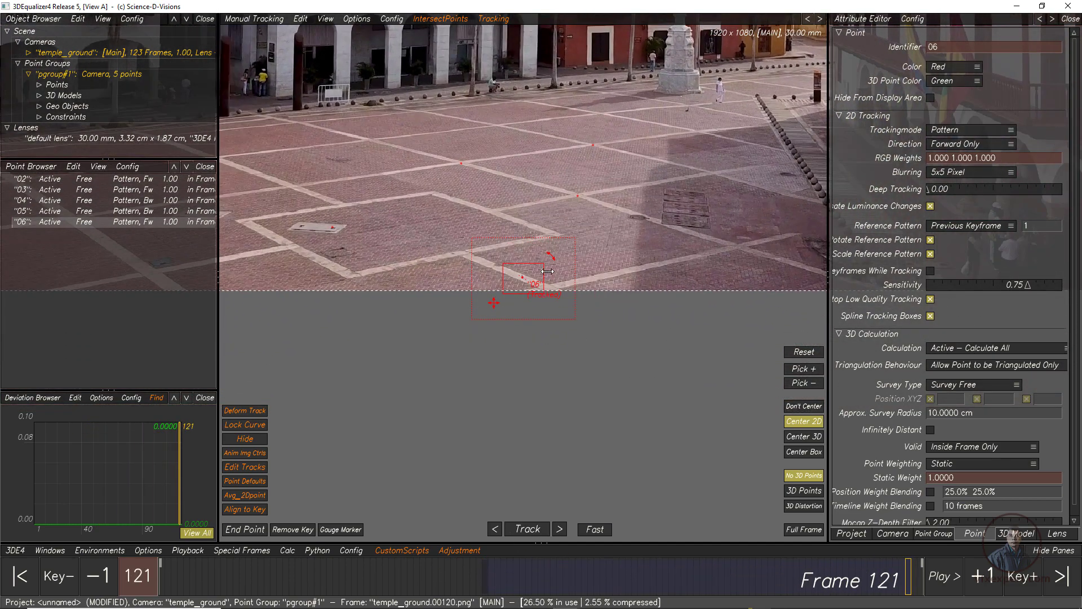
{"action": "left_click_drag", "start_coordinate": [904, 591], "coordinate": [870, 581]}
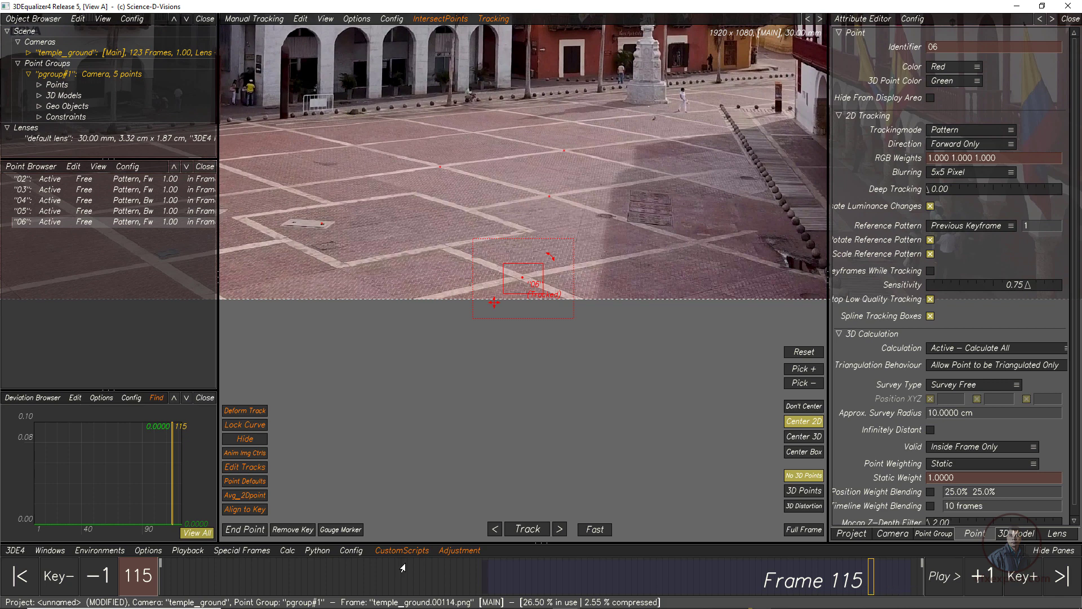
{"action": "left_click", "coordinate": [250, 529]}
{"action": "left_click_drag", "start_coordinate": [492, 306], "coordinate": [495, 295]}
{"action": "left_click_drag", "start_coordinate": [575, 315], "coordinate": [577, 310]}
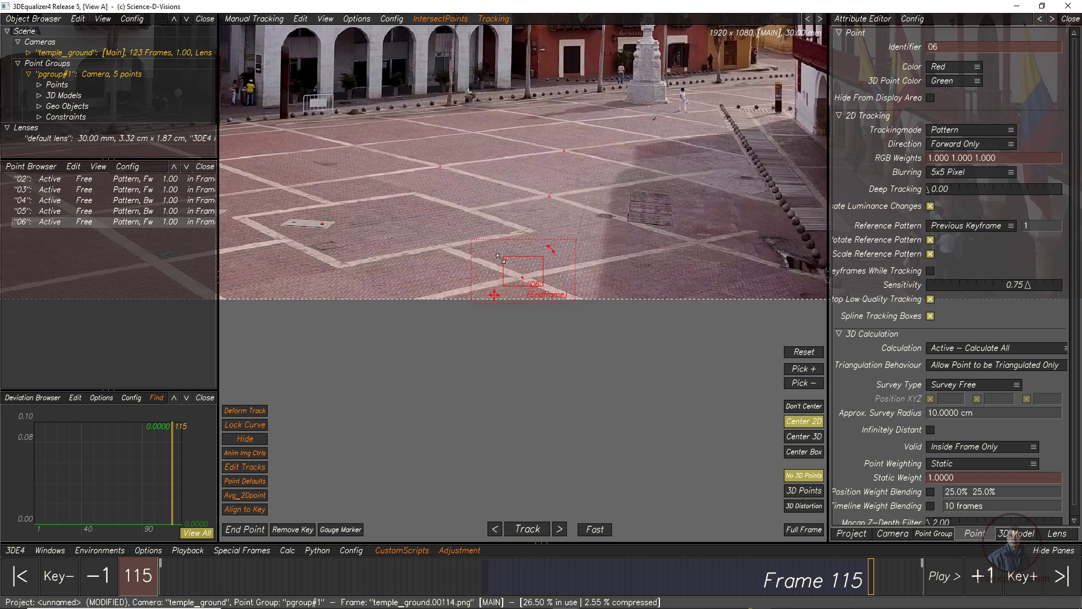
{"action": "left_click_drag", "start_coordinate": [501, 258], "coordinate": [502, 265]}
{"action": "left_click", "coordinate": [246, 529]}
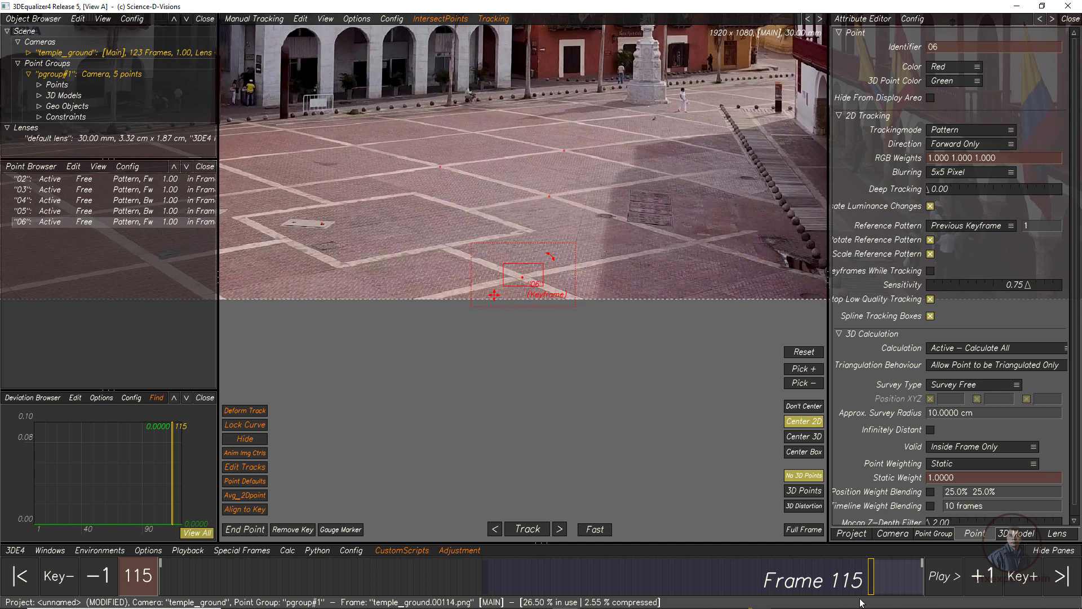
- Track point 06 one frame at a time from frame 115 to frame 121 and set its end point there
{"action": "left_click", "coordinate": [560, 530]}
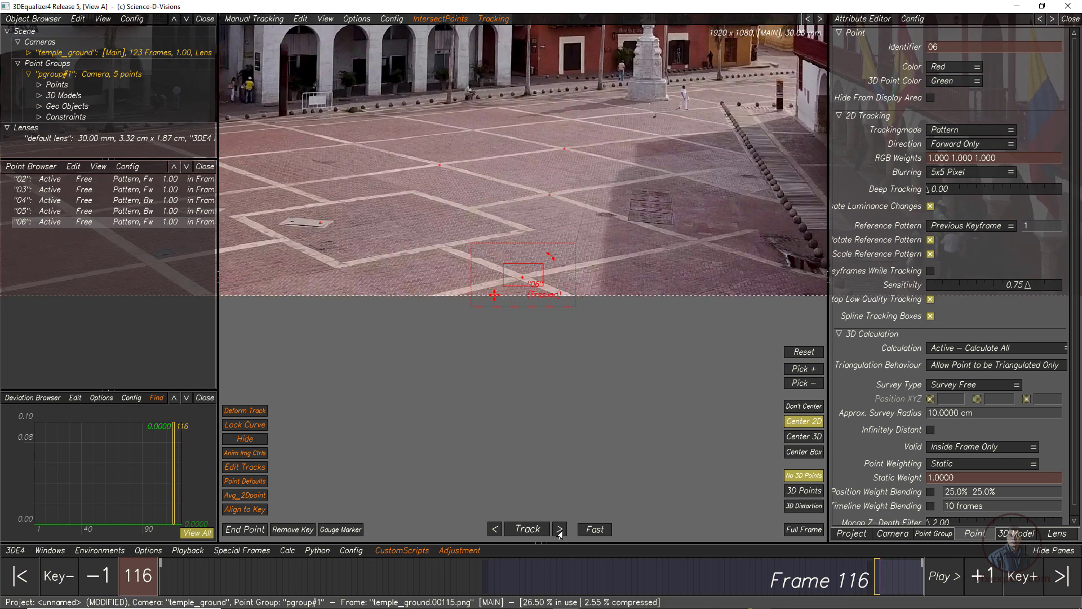
{"action": "left_click", "coordinate": [560, 530]}
{"action": "left_click", "coordinate": [560, 530]}
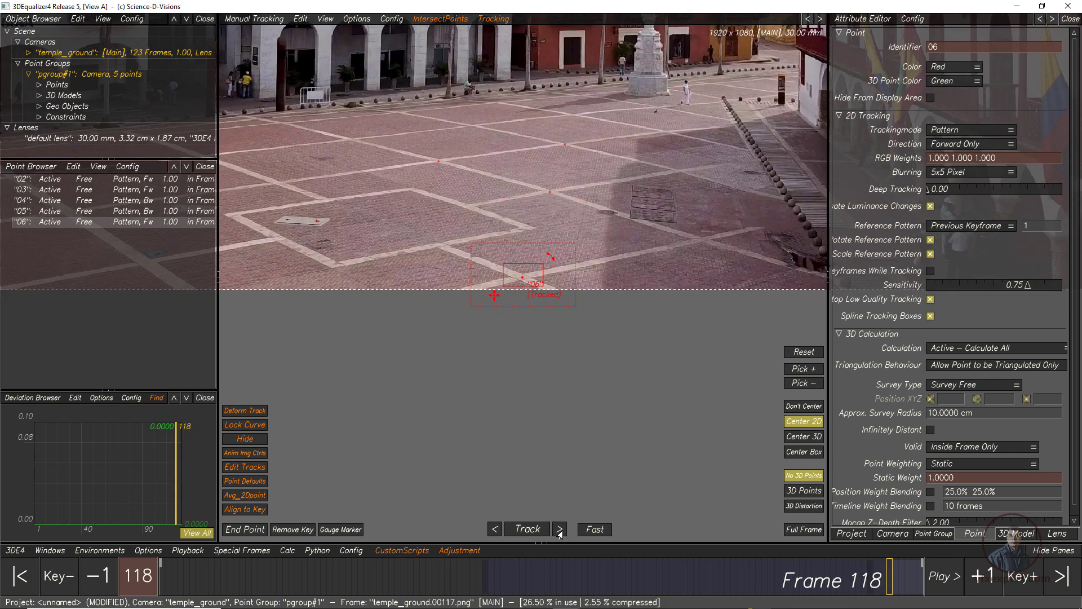
{"action": "left_click", "coordinate": [559, 530]}
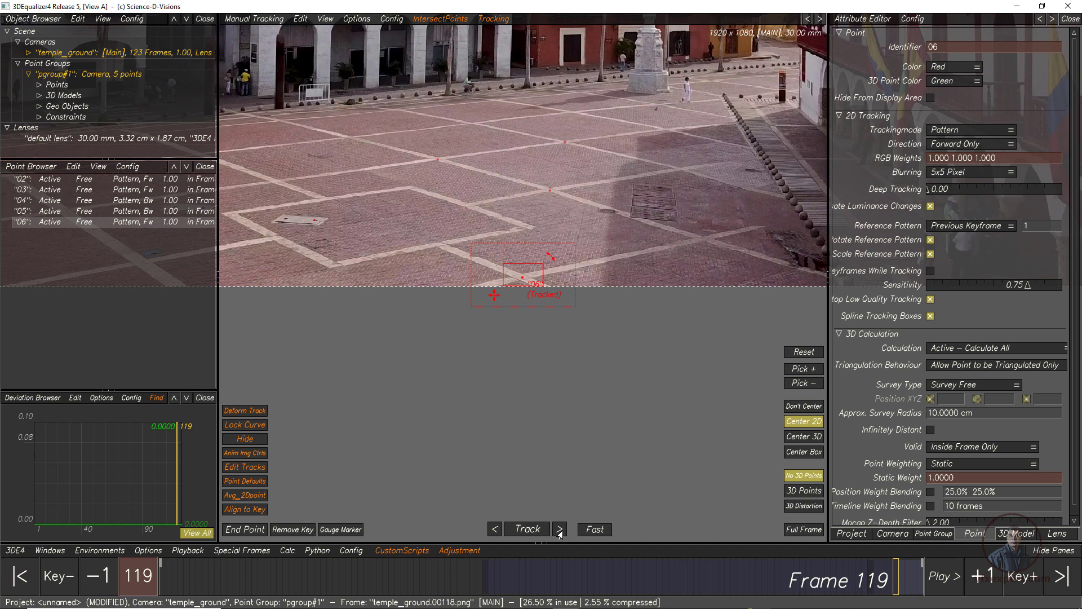
{"action": "left_click", "coordinate": [560, 530]}
{"action": "left_click", "coordinate": [560, 530]}
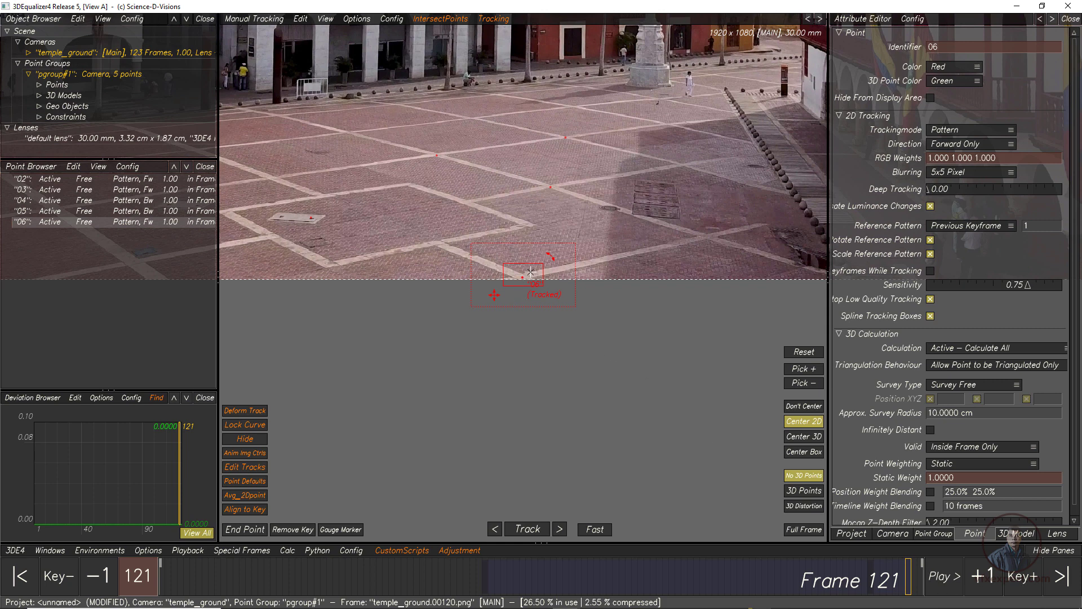
{"action": "left_click", "coordinate": [259, 531]}
- At frame 53, set point 06's tracking direction to Backward Only, clear the end point there, and track it back to frame 1
{"action": "mouse_move", "coordinate": [908, 594]}
{"action": "left_mouse_down"}
{"action": "mouse_move", "coordinate": [917, 601]}
{"action": "mouse_move", "coordinate": [759, 574]}
{"action": "mouse_move", "coordinate": [483, 579]}
{"action": "left_mouse_up"}
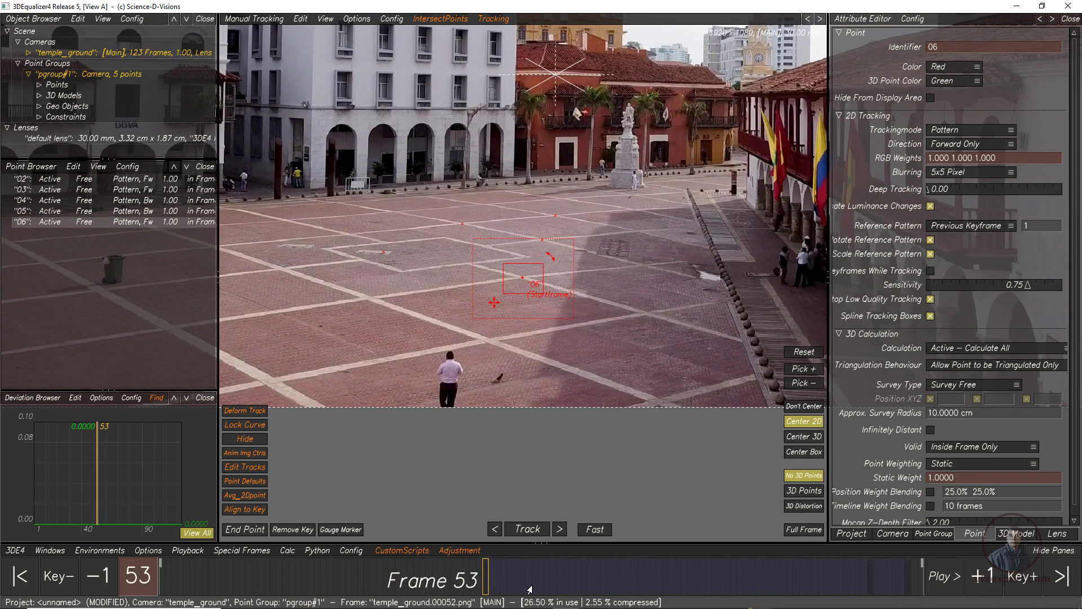
{"action": "left_click", "coordinate": [384, 573]}
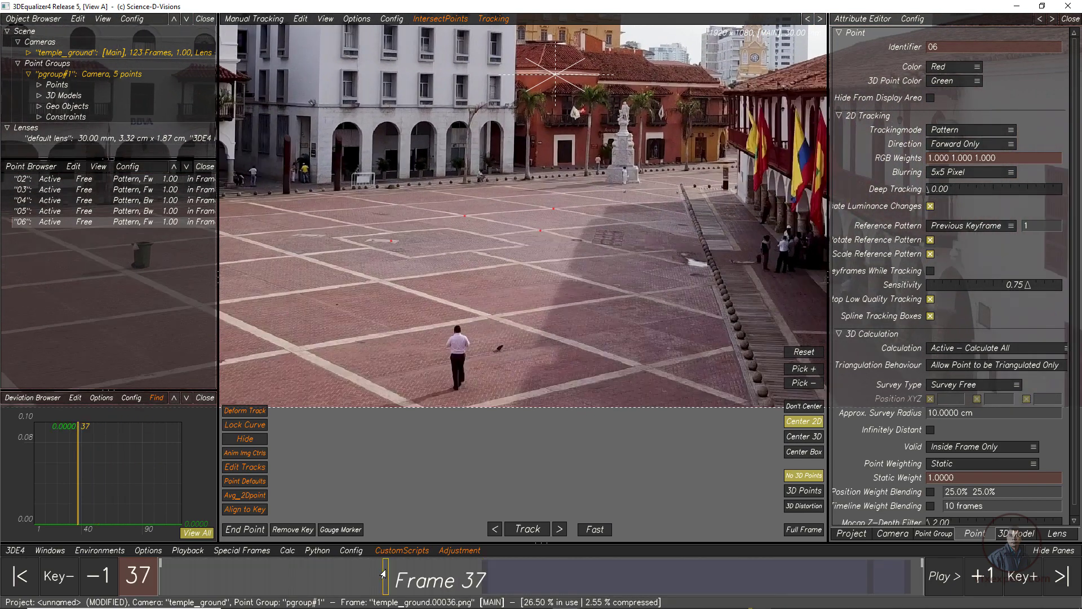
{"action": "left_click", "coordinate": [433, 580]}
{"action": "left_click_drag", "start_coordinate": [433, 581], "coordinate": [488, 588]}
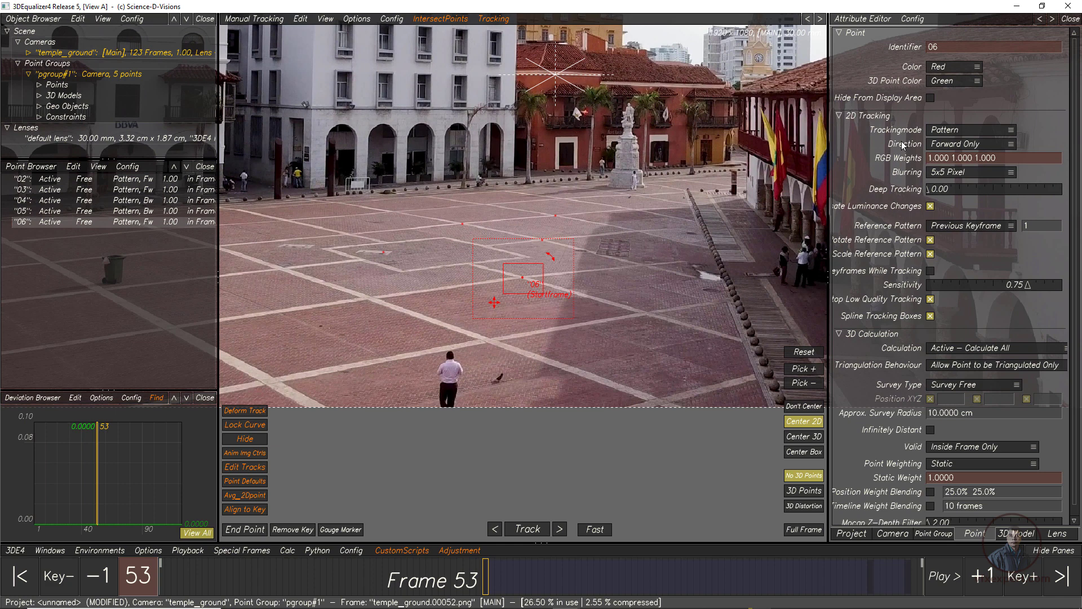
{"action": "left_click", "coordinate": [960, 148]}
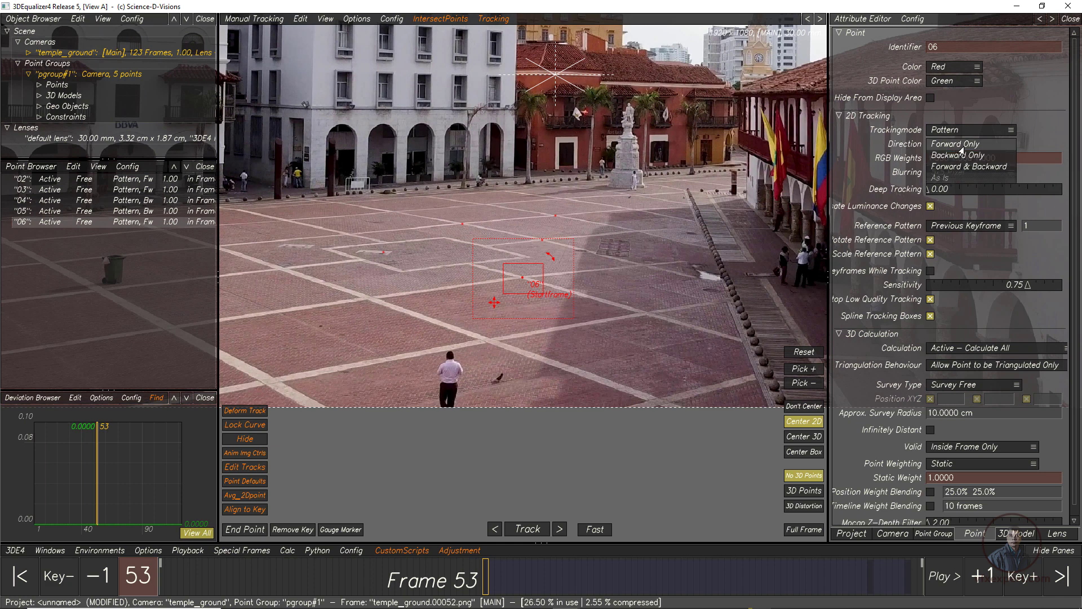
{"action": "left_click", "coordinate": [957, 155]}
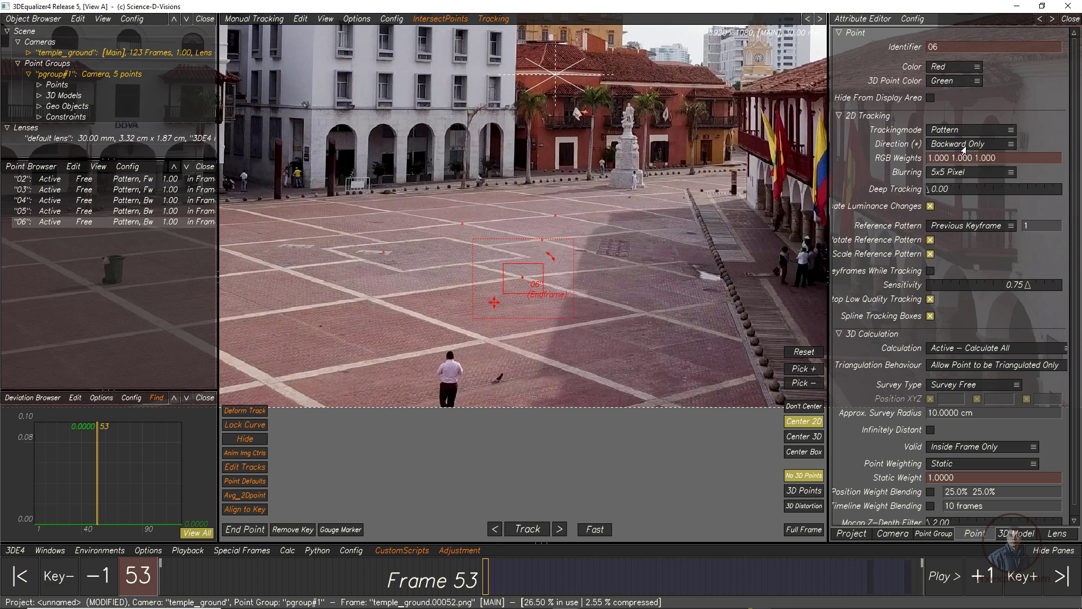
{"action": "left_click", "coordinate": [528, 530]}
{"action": "left_click", "coordinate": [246, 529]}
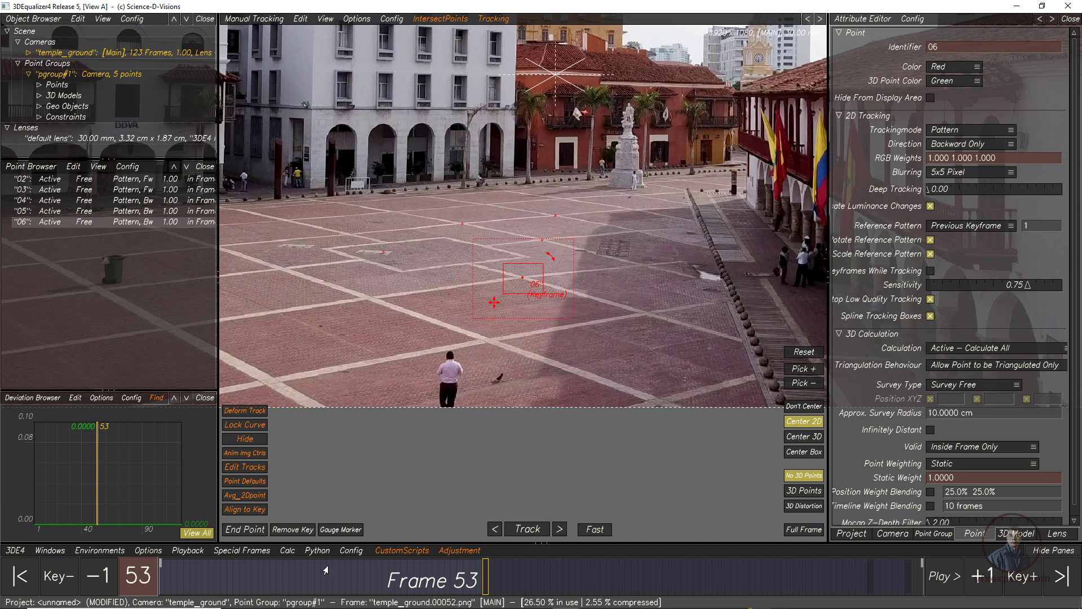
{"action": "left_click", "coordinate": [528, 530]}
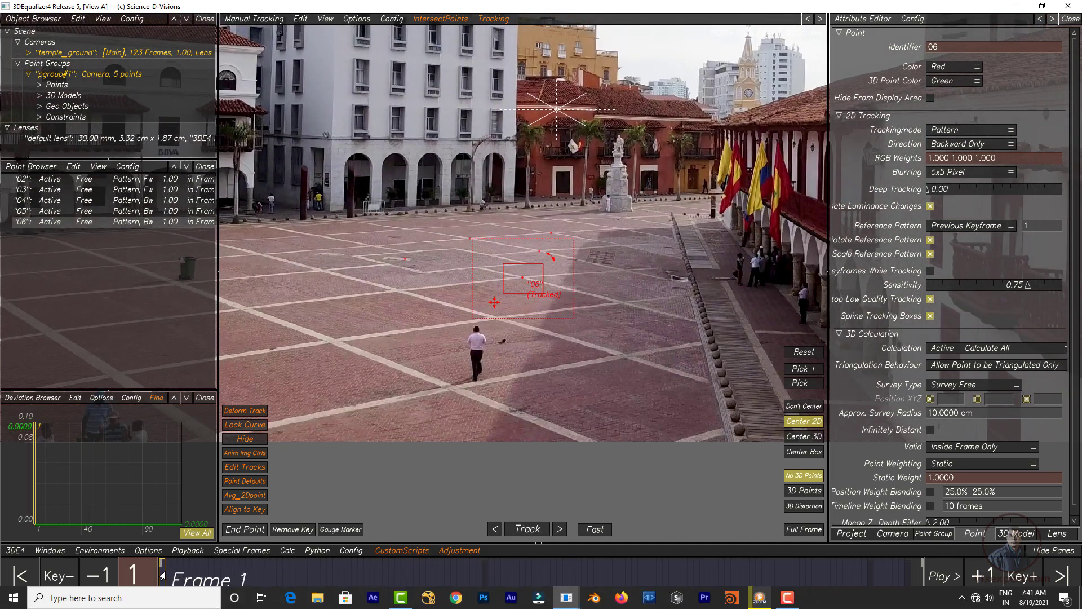
{"action": "mouse_move", "coordinate": [169, 590]}
{"action": "left_mouse_down"}
{"action": "mouse_move", "coordinate": [897, 590]}
{"action": "mouse_move", "coordinate": [162, 583]}
{"action": "left_mouse_up"}
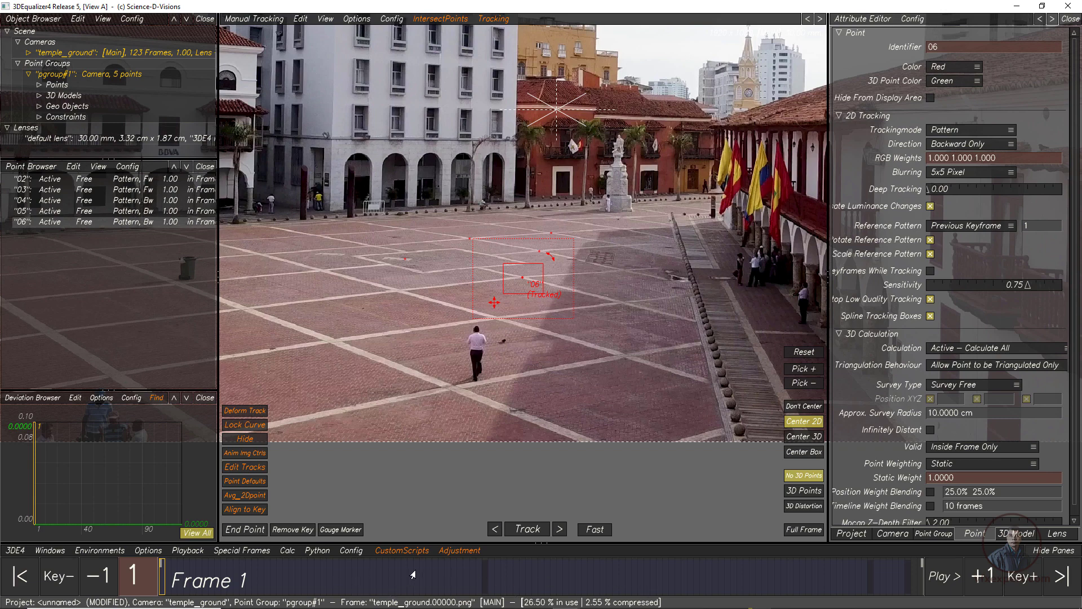
- At frame 1, add a tracking point on the paving-line crossing just below the green bin and enlarge its search and pattern boxes
{"action": "right_click_drag", "start_coordinate": [628, 396], "coordinate": [842, 440]}
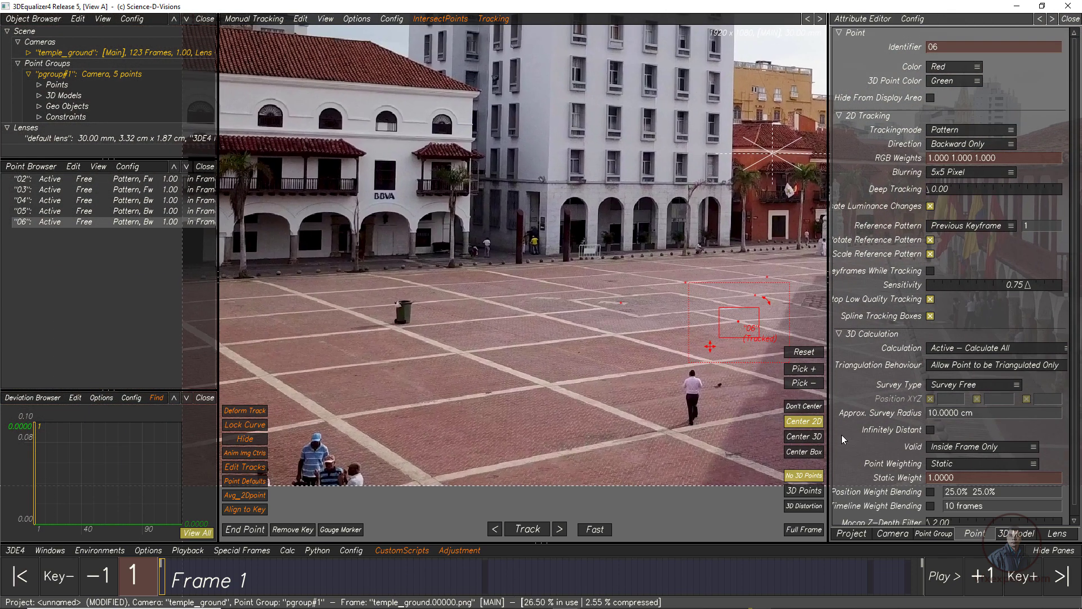
{"action": "right_click", "coordinate": [789, 433]}
{"action": "left_click", "coordinate": [705, 382]}
{"action": "right_click_drag", "start_coordinate": [645, 386], "coordinate": [644, 361]}
{"action": "middle_click_drag", "start_coordinate": [644, 361], "coordinate": [561, 376]}
{"action": "right_click_drag", "start_coordinate": [611, 371], "coordinate": [591, 309]}
{"action": "middle_click_drag", "start_coordinate": [592, 309], "coordinate": [416, 263]}
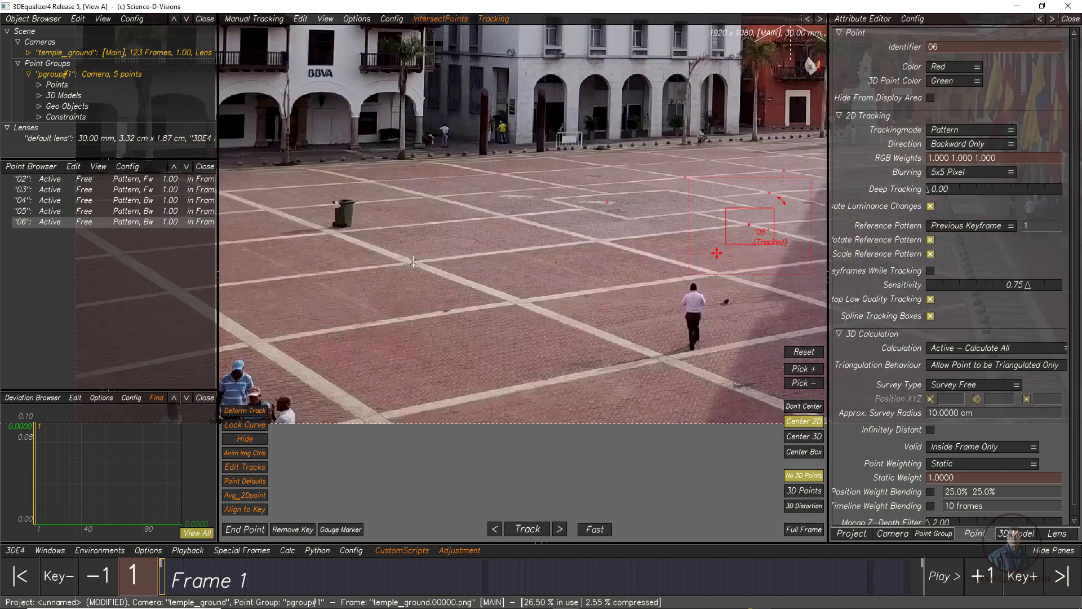
{"action": "left_click", "coordinate": [412, 263], "text": "ctrl"}
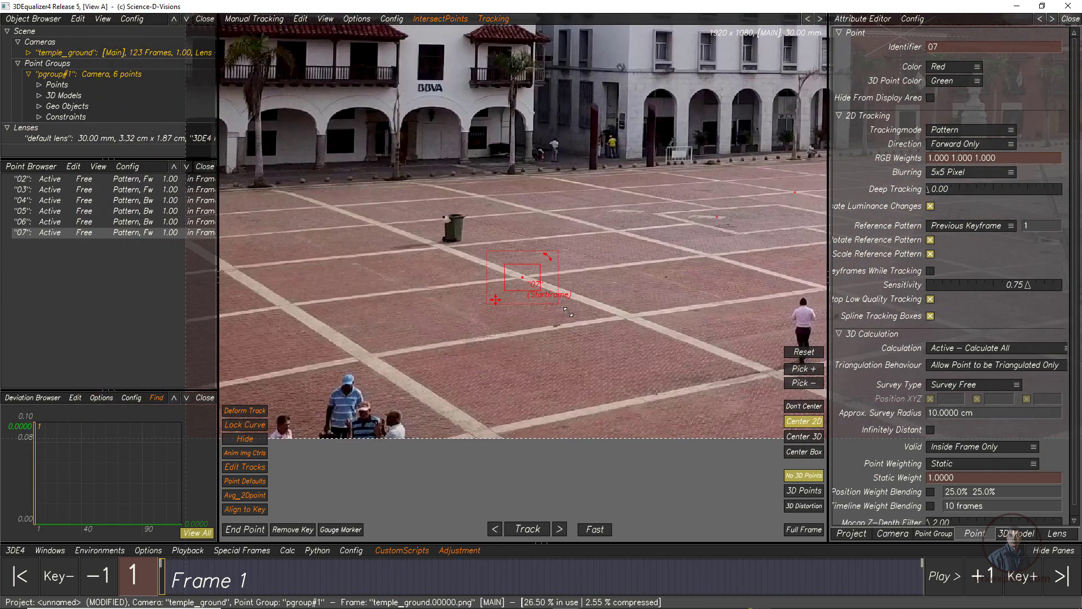
{"action": "left_click_drag", "start_coordinate": [568, 312], "coordinate": [602, 343]}
{"action": "left_click_drag", "start_coordinate": [541, 291], "coordinate": [551, 299]}
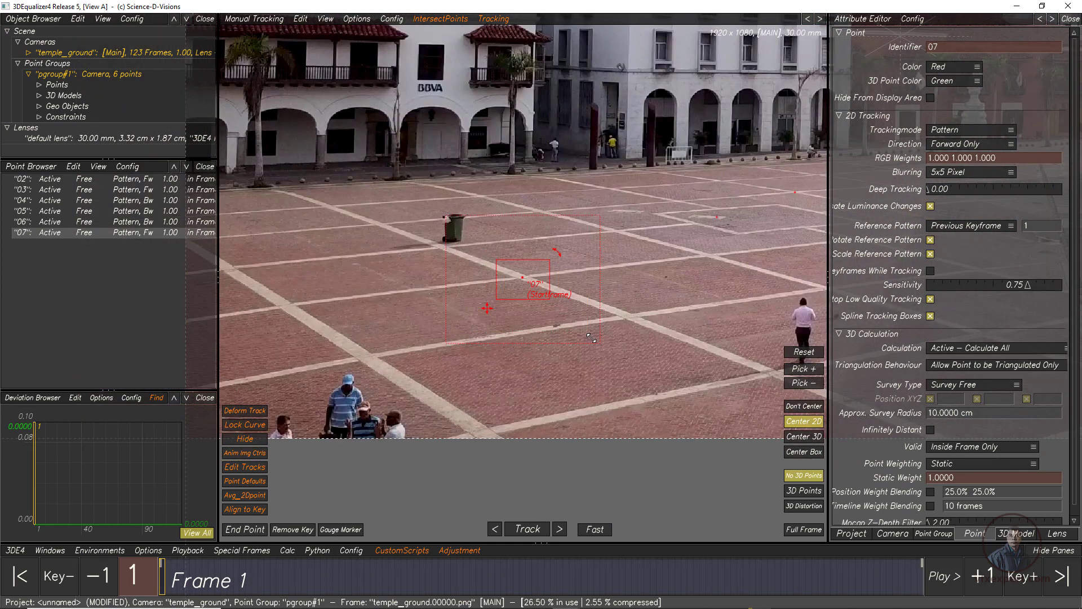
- Track point 07 forward from frame 1, flatten its search and pattern boxes at frame 60, and continue tracking to frame 86
{"action": "left_click", "coordinate": [527, 529]}
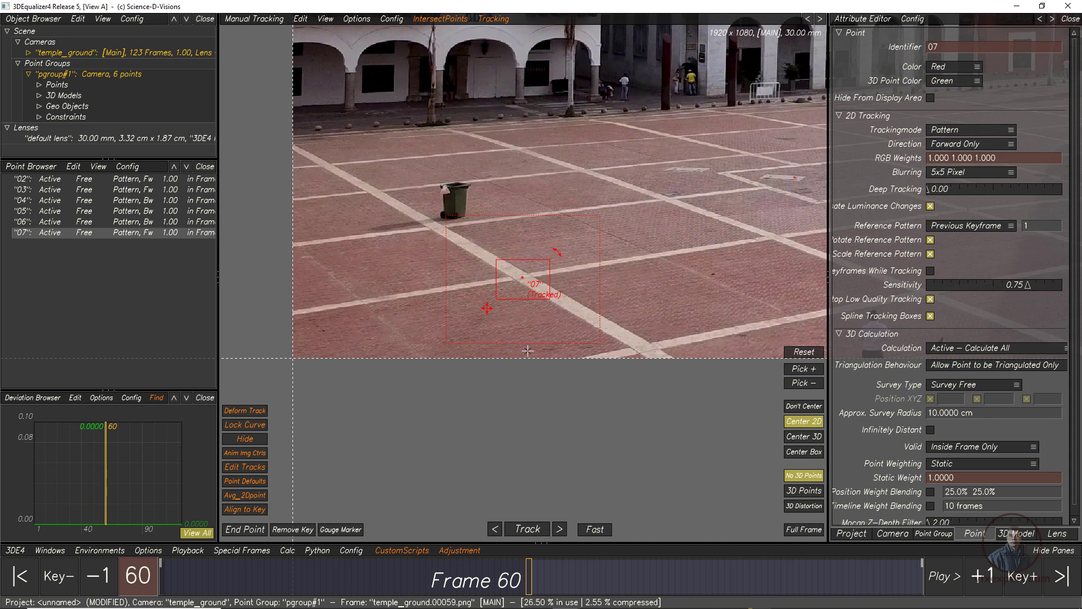
{"action": "left_click_drag", "start_coordinate": [601, 344], "coordinate": [609, 316]}
{"action": "left_click_drag", "start_coordinate": [524, 257], "coordinate": [524, 265]}
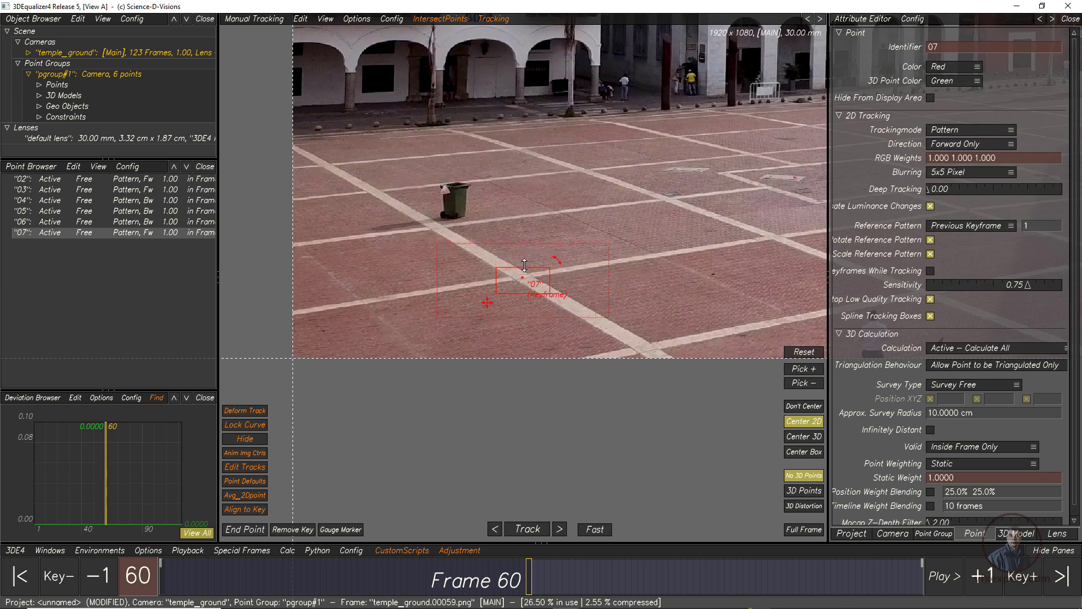
{"action": "left_click", "coordinate": [558, 530]}
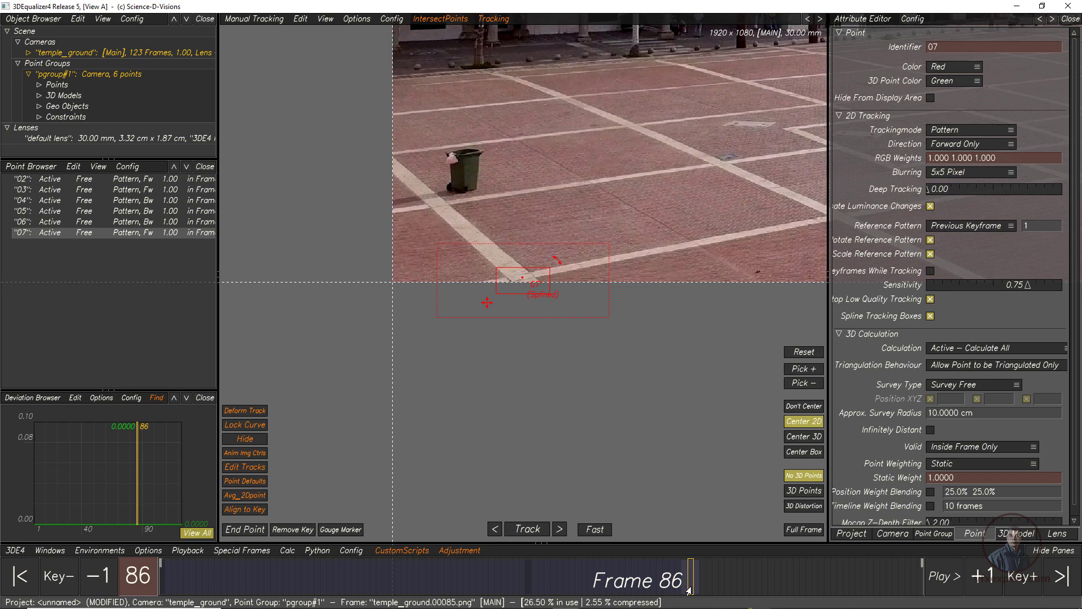
- Scrub the last frames to check where point 07 leaves the image and set its end point at frame 84
{"action": "mouse_move", "coordinate": [688, 590]}
{"action": "left_mouse_down"}
{"action": "mouse_move", "coordinate": [855, 604]}
{"action": "mouse_move", "coordinate": [841, 601]}
{"action": "left_mouse_up"}
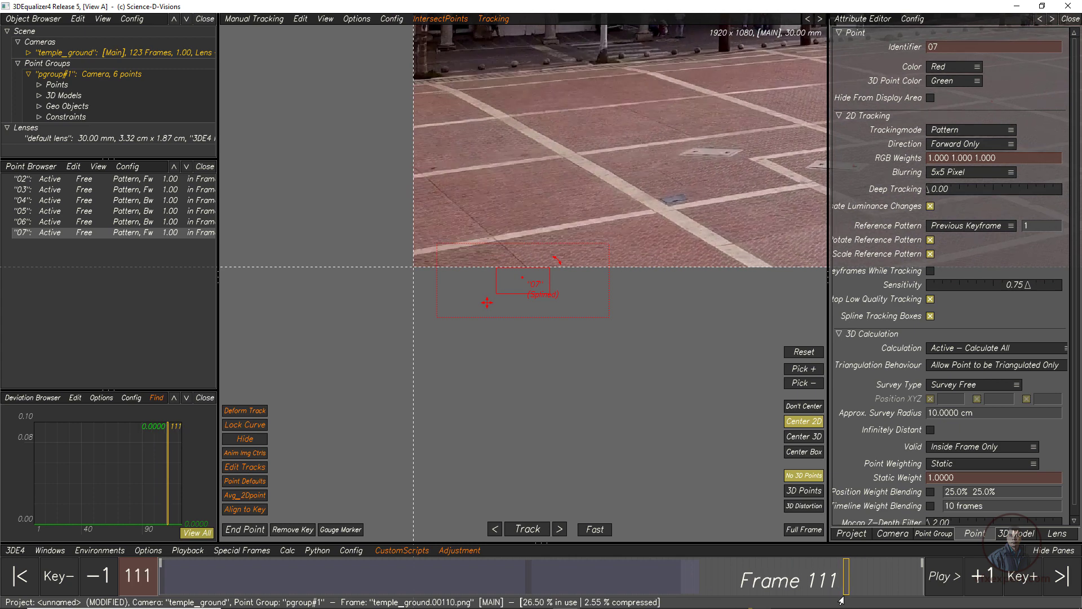
{"action": "left_click_drag", "start_coordinate": [842, 600], "coordinate": [678, 575]}
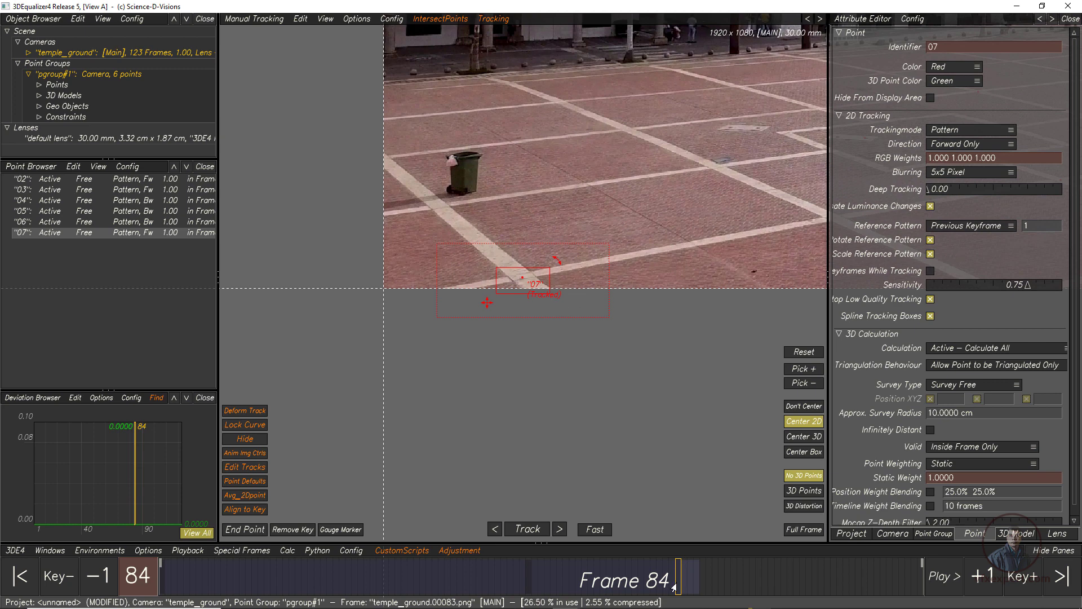
{"action": "mouse_move", "coordinate": [676, 589]}
{"action": "left_mouse_down"}
{"action": "mouse_move", "coordinate": [696, 599]}
{"action": "mouse_move", "coordinate": [678, 598]}
{"action": "left_mouse_up"}
{"action": "left_click", "coordinate": [245, 529]}
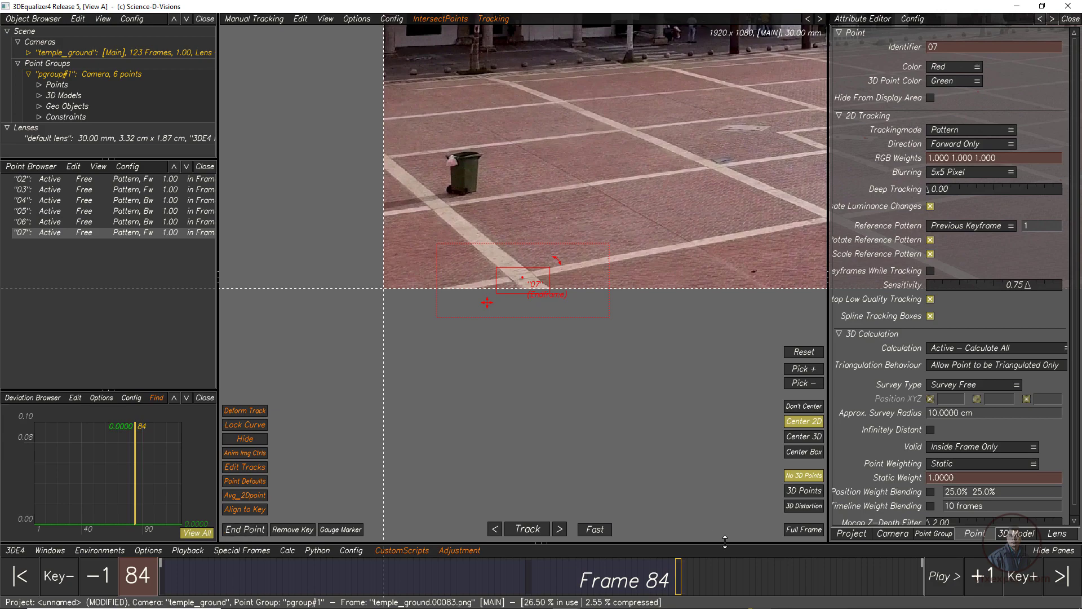
- Return to frame 1, then add a horizontal Timeline Editor pane above the tracking view and enlarge it
{"action": "left_click_drag", "start_coordinate": [676, 585], "coordinate": [162, 564]}
{"action": "middle_click_drag", "start_coordinate": [716, 357], "coordinate": [603, 362]}
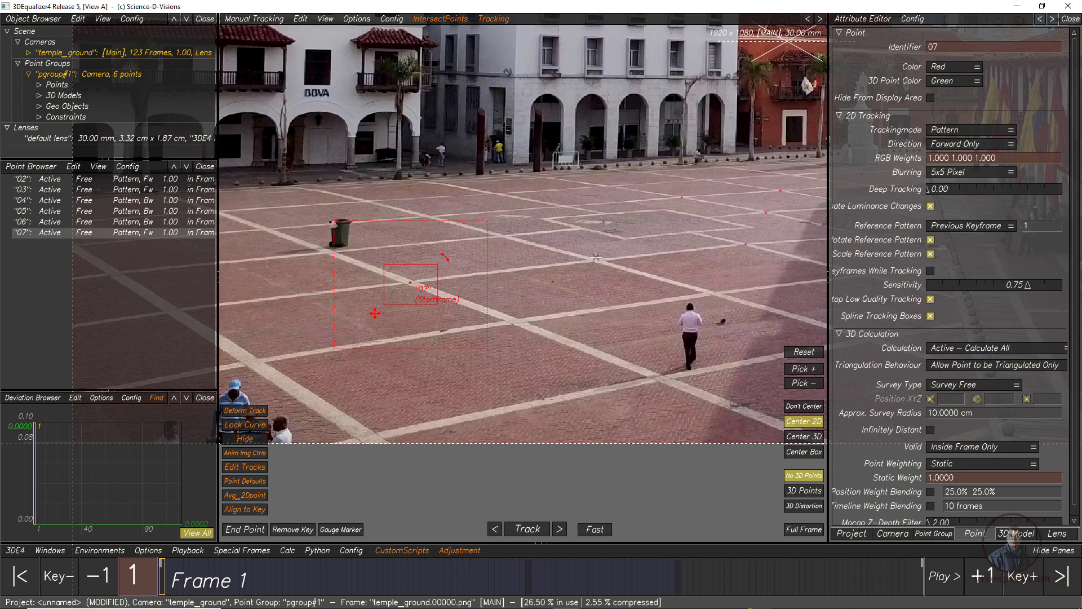
{"action": "scroll", "coordinate": [687, 297], "scroll_direction": "down", "scroll_amount": 3}
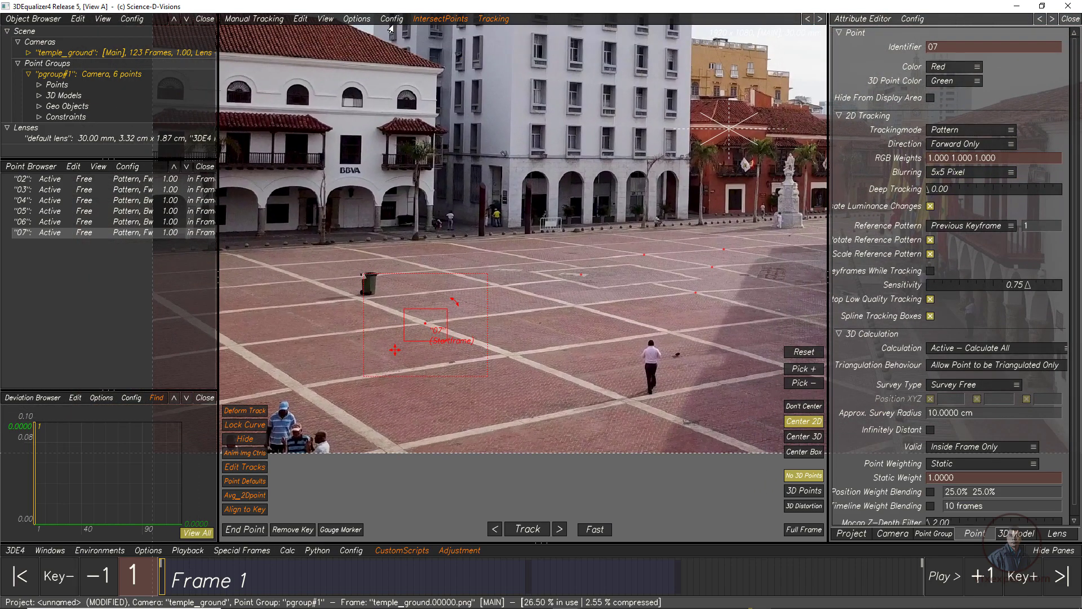
{"action": "left_click", "coordinate": [392, 21]}
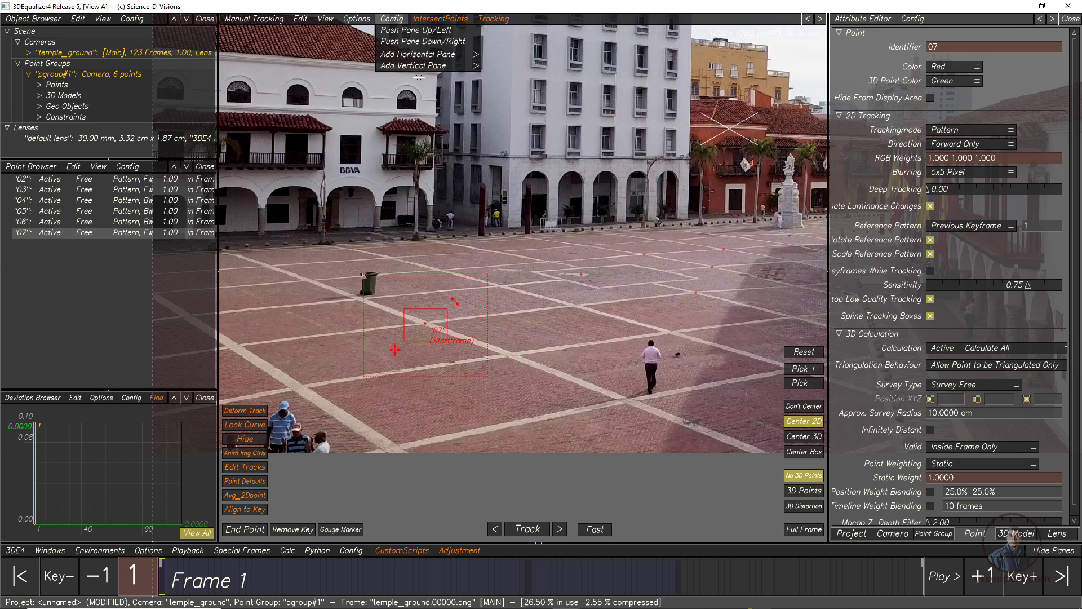
{"action": "mouse_move", "coordinate": [463, 56]}
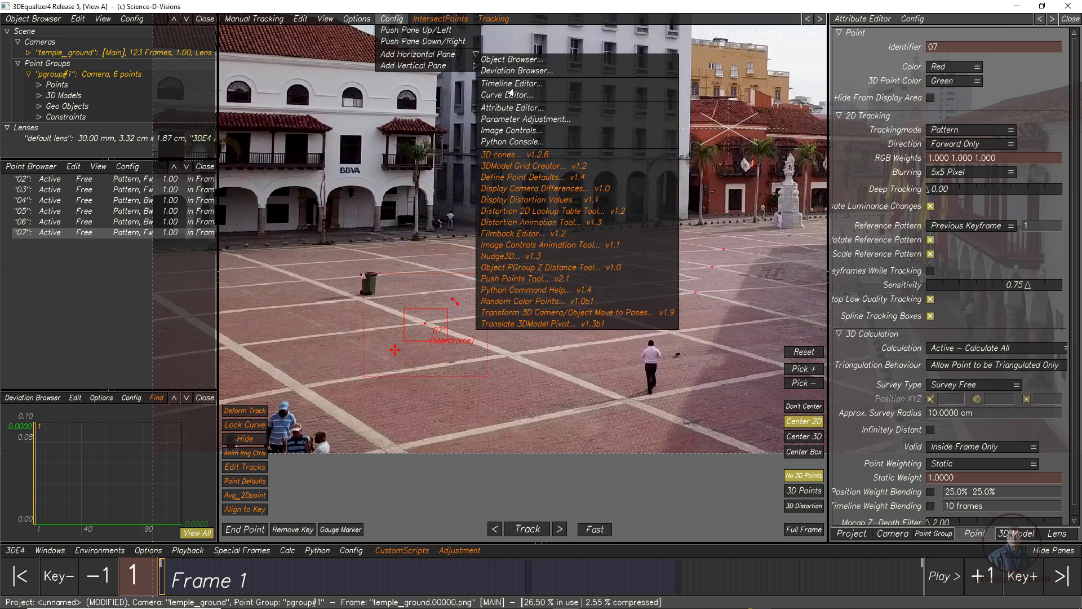
{"action": "left_click", "coordinate": [521, 85]}
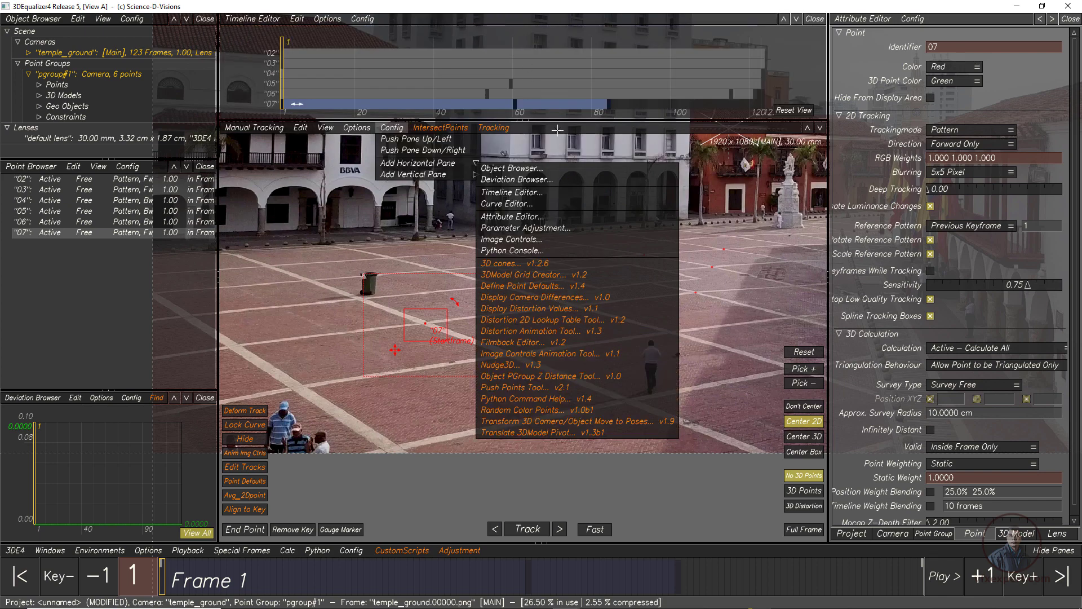
{"action": "left_click_drag", "start_coordinate": [560, 121], "coordinate": [560, 206]}
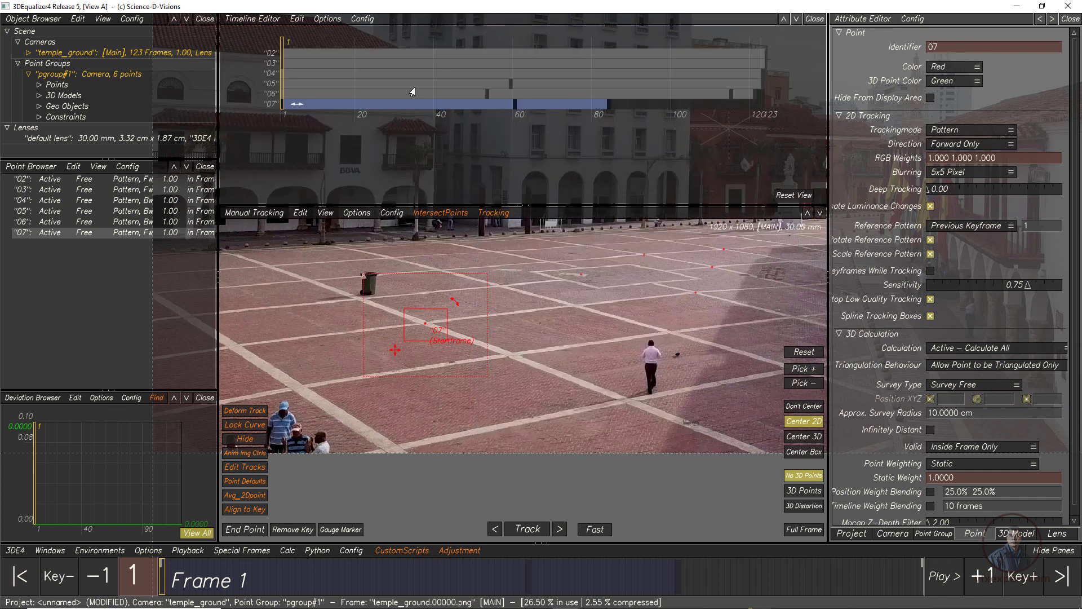
- Select the points one by one in the timeline to examine their keyframes and tracked ranges
{"action": "left_click", "coordinate": [416, 89]}
{"action": "left_click", "coordinate": [420, 83]}
{"action": "left_click", "coordinate": [419, 63]}
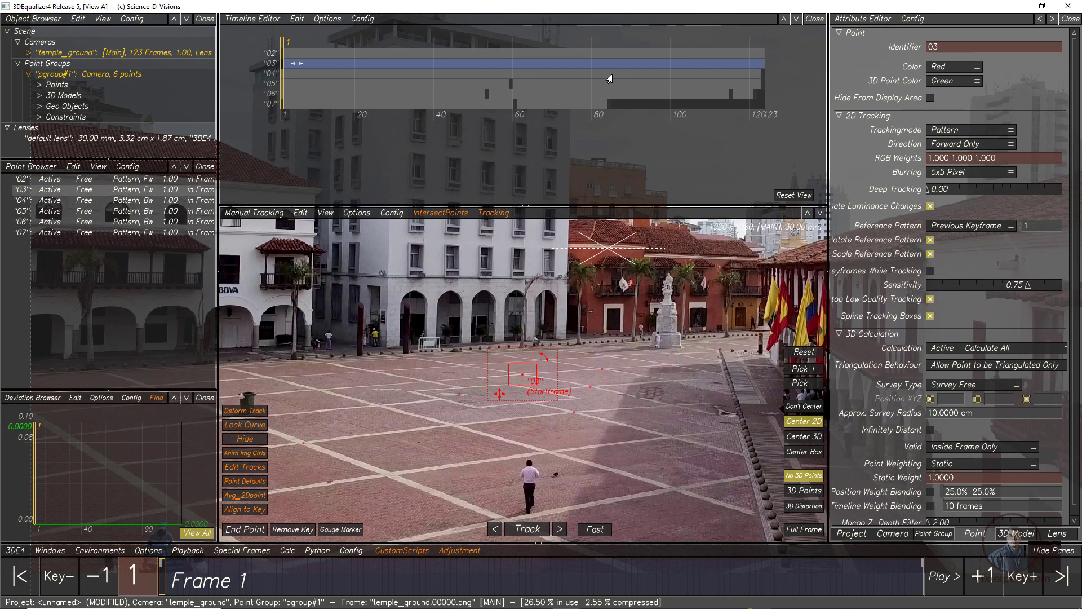
{"action": "left_click", "coordinate": [608, 74]}
{"action": "left_click", "coordinate": [611, 84]}
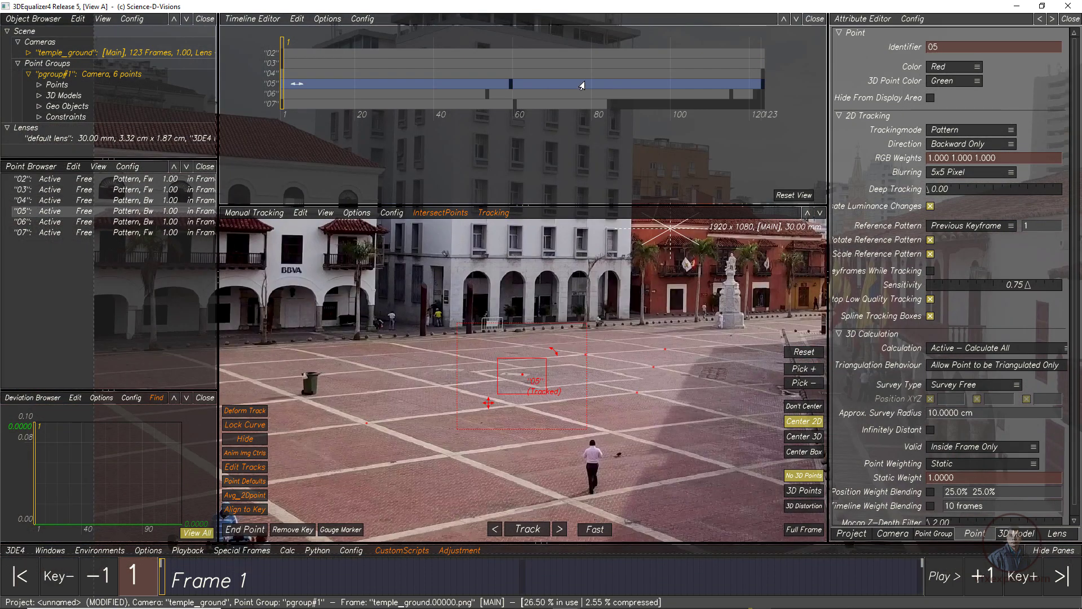
{"action": "left_click", "coordinate": [543, 94]}
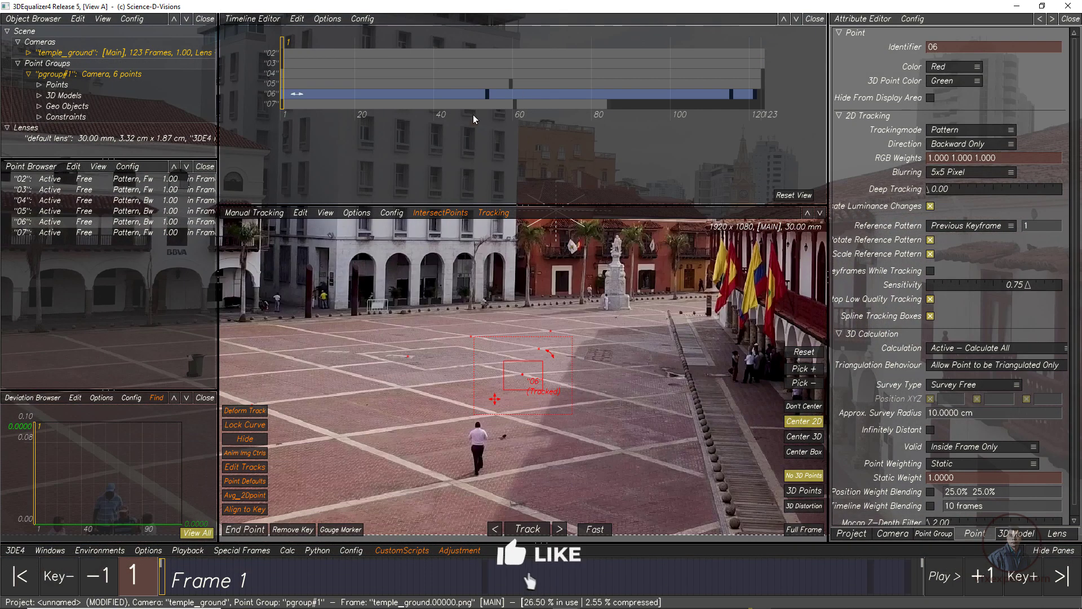
{"action": "left_click", "coordinate": [538, 105]}
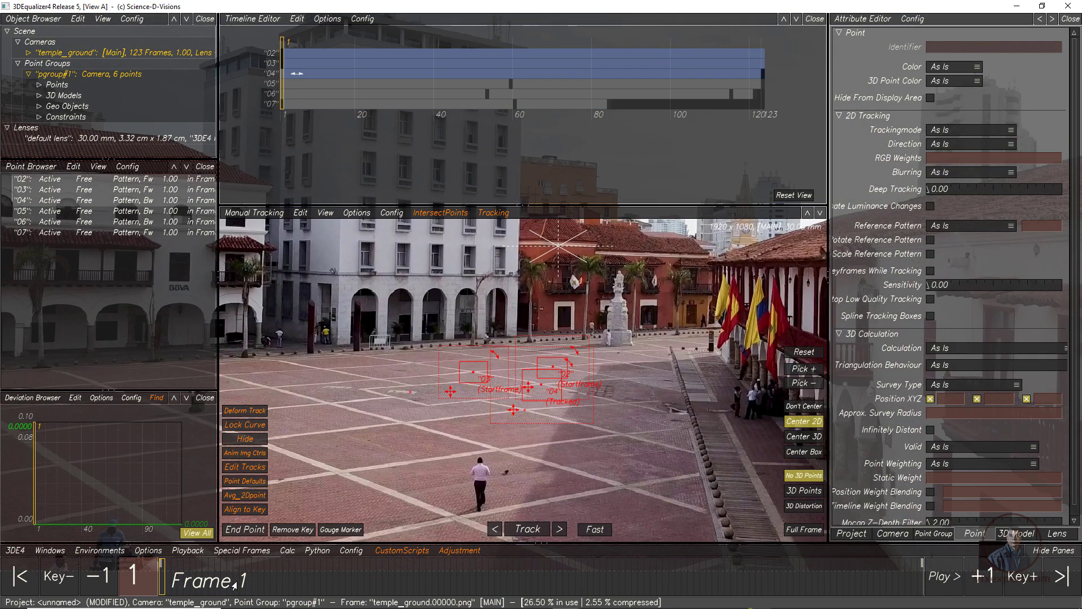
- Close the Timeline Editor pane and show the full image at frame 1
{"action": "left_click_drag", "start_coordinate": [234, 586], "coordinate": [361, 581]}
{"action": "left_click_drag", "start_coordinate": [269, 510], "coordinate": [128, 439]}
{"action": "left_click", "coordinate": [815, 19]}
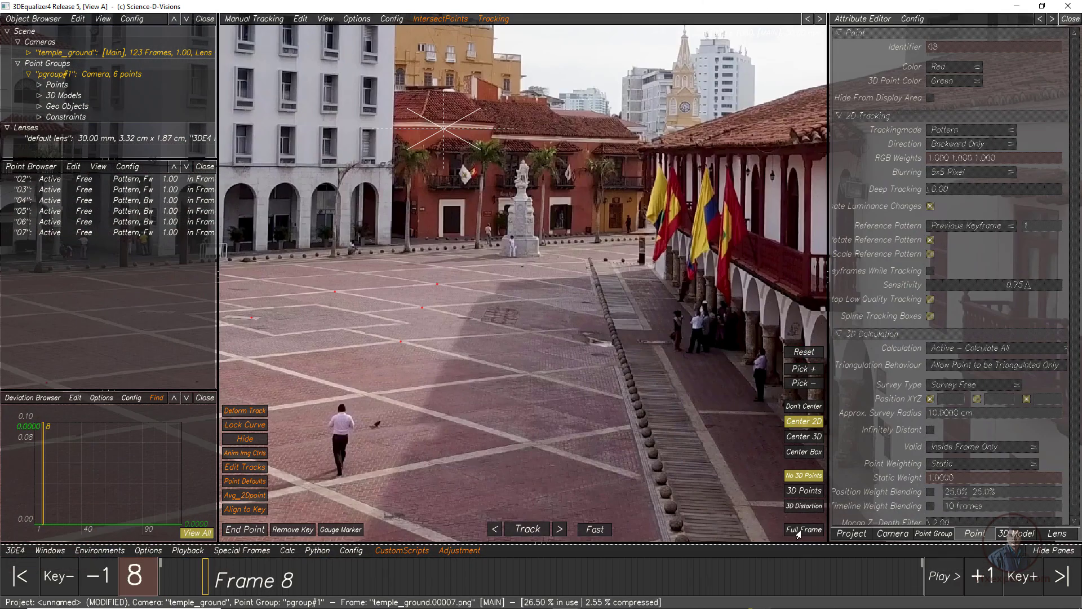
{"action": "left_click", "coordinate": [803, 529]}
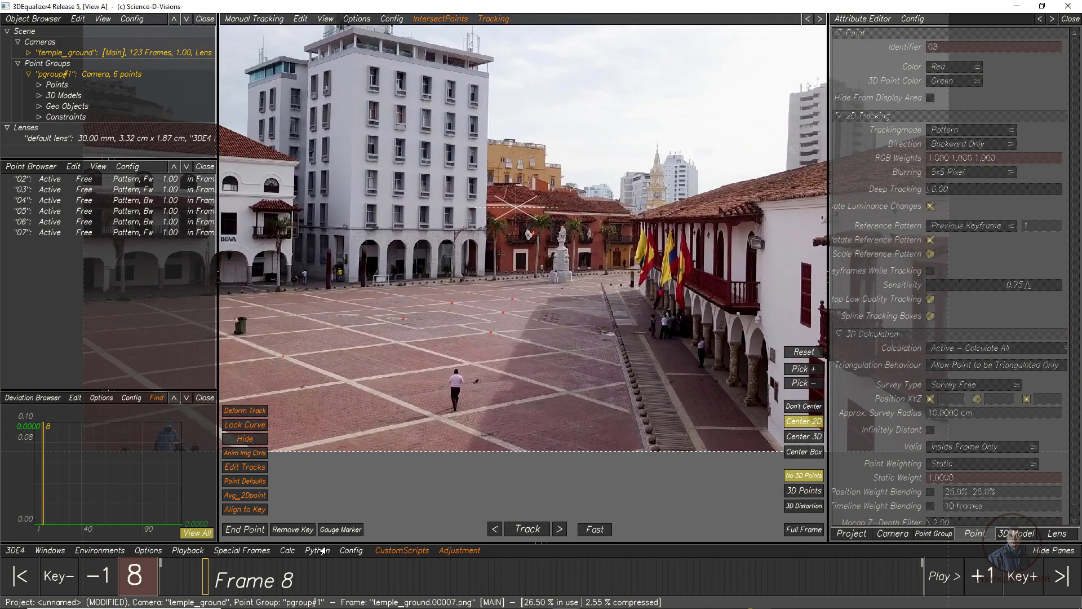
{"action": "left_click_drag", "start_coordinate": [316, 574], "coordinate": [161, 575]}
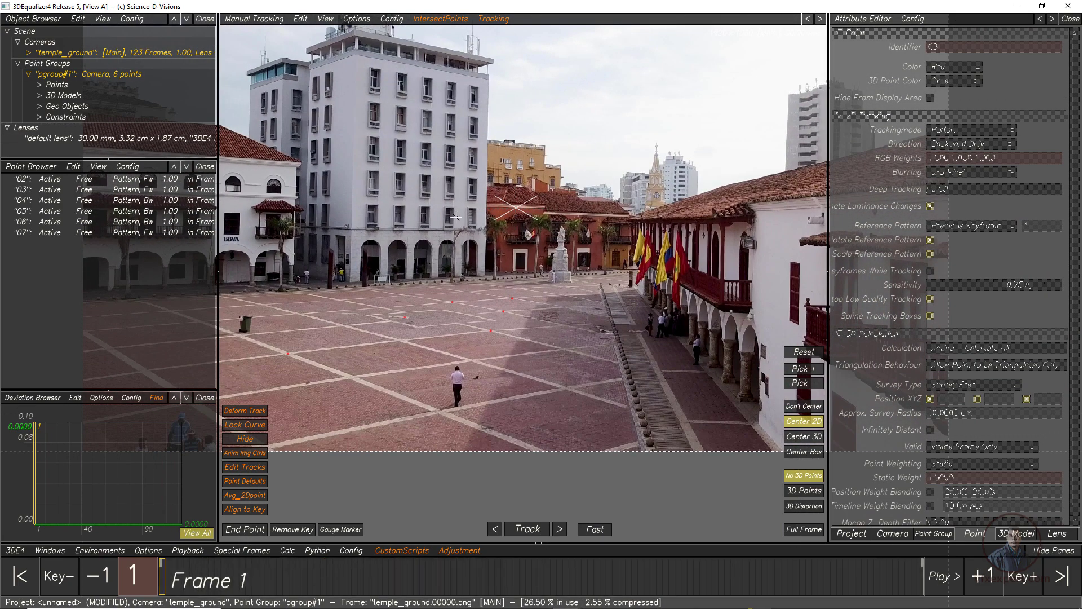
- Save the project as class_02 in the 3deproject folder
{"action": "left_click", "coordinate": [16, 551]}
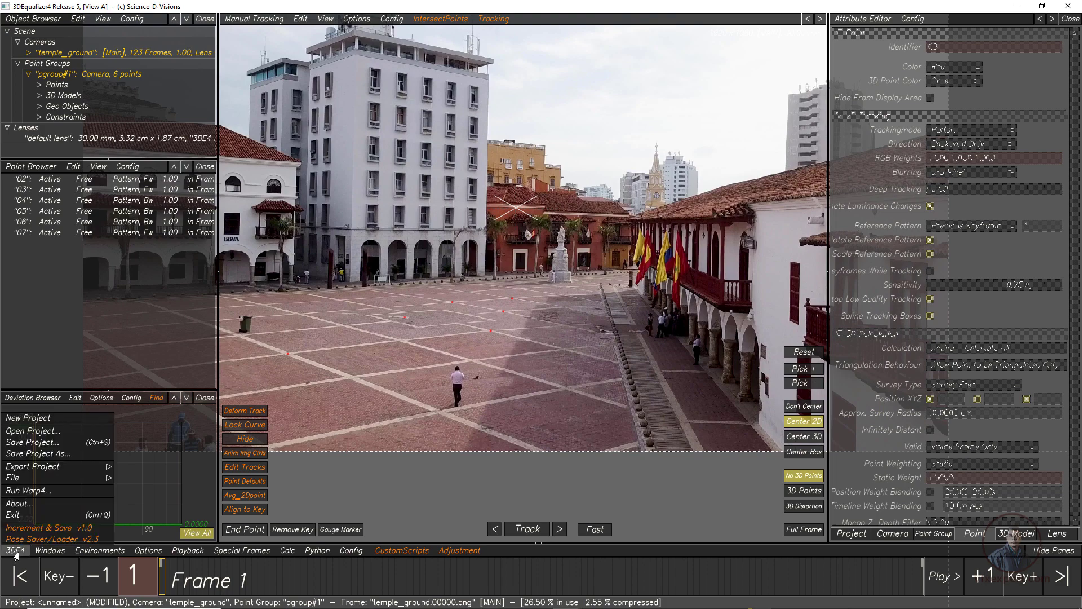
{"action": "left_click", "coordinate": [29, 443]}
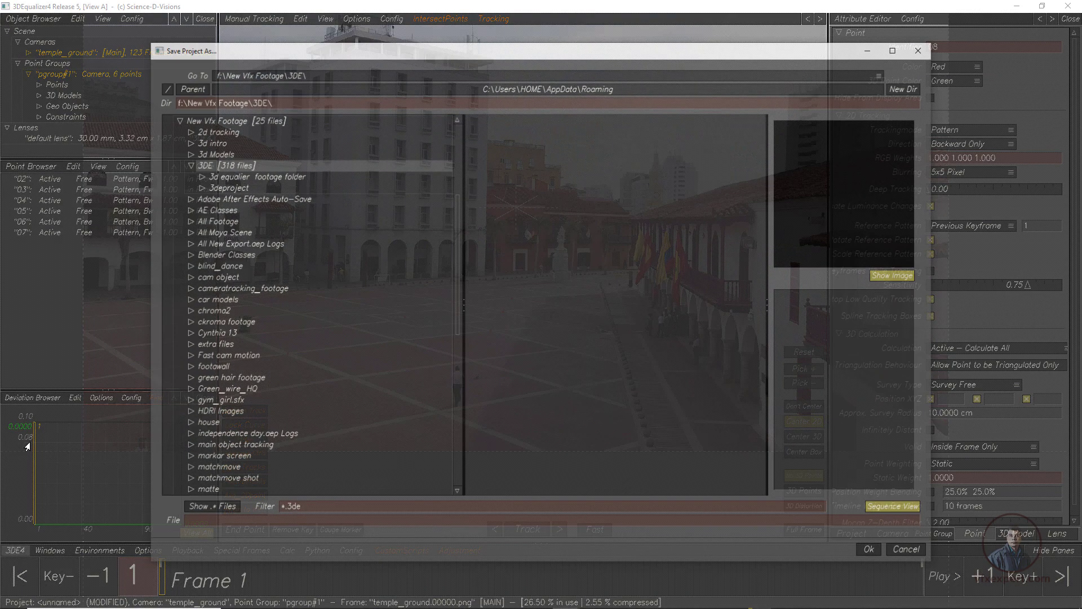
{"action": "left_click", "coordinate": [222, 187]}
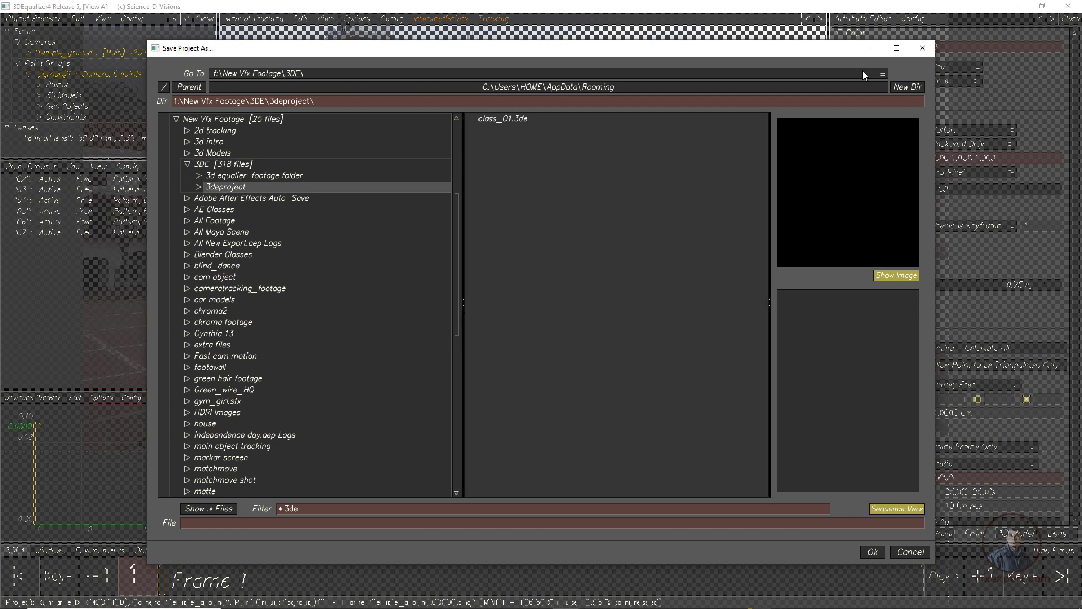
{"action": "left_click", "coordinate": [196, 523]}
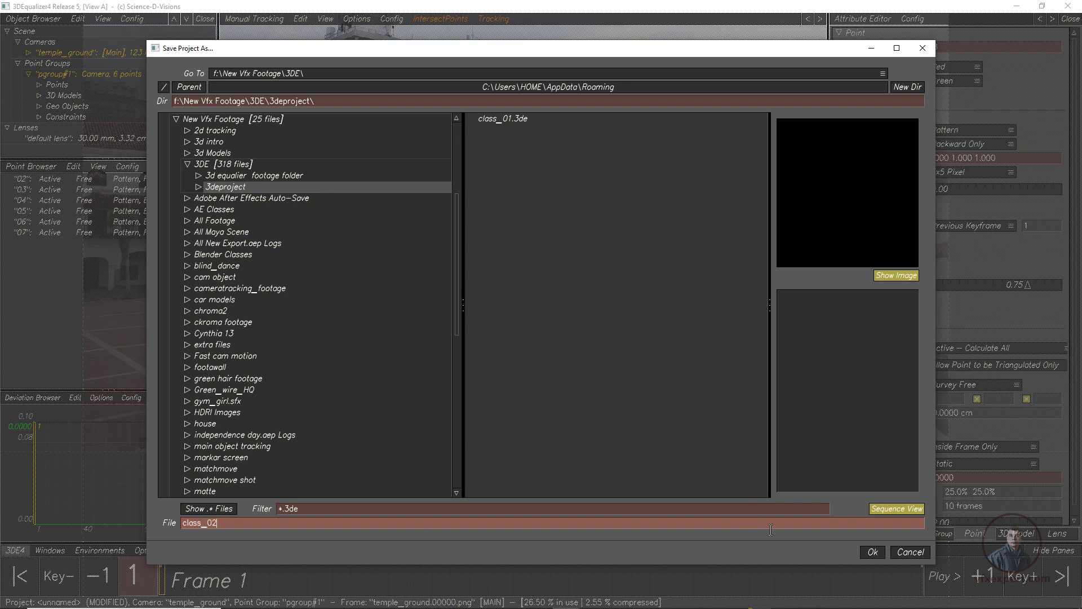
{"action": "left_click", "coordinate": [872, 551]}
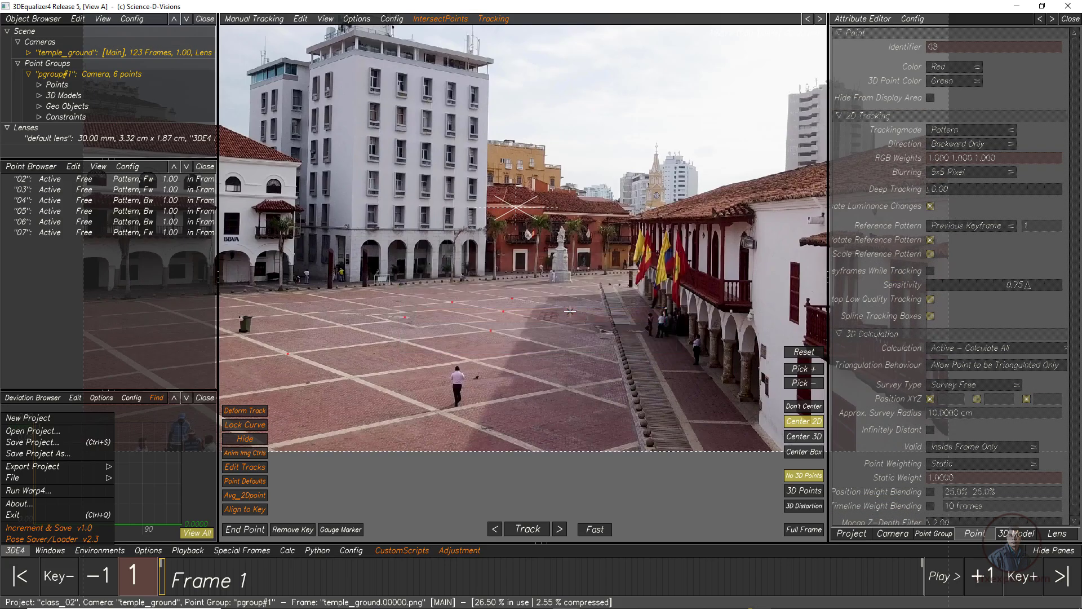
{"action": "left_click", "coordinate": [17, 551]}
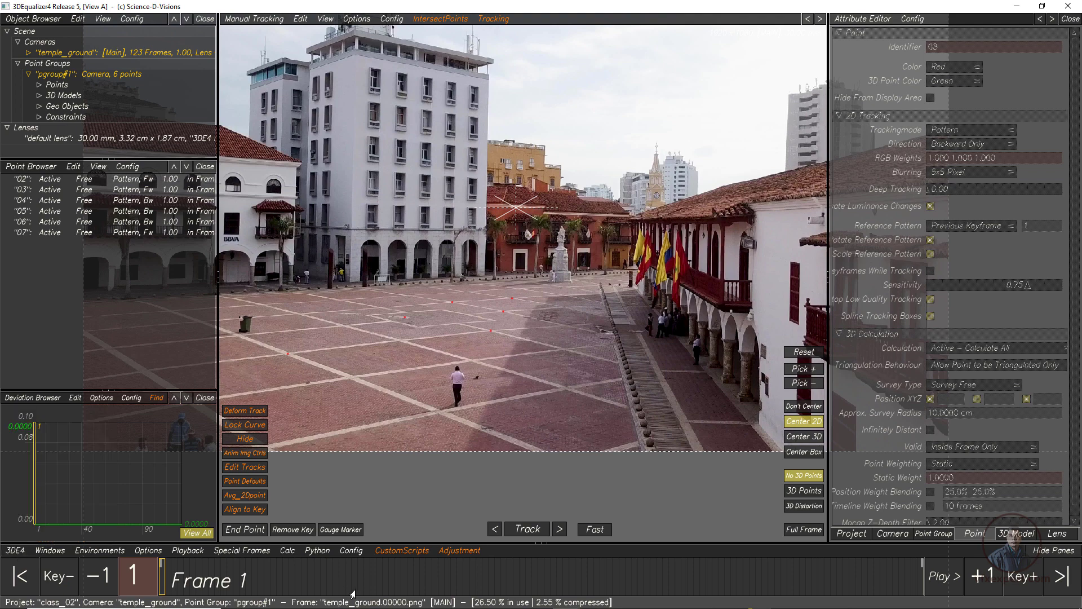
- Show points 02 to 07 together with view centering set to Don't Center, and clear the selection
{"action": "left_click", "coordinate": [41, 233]}
{"action": "left_click", "coordinate": [49, 179], "text": "shift"}
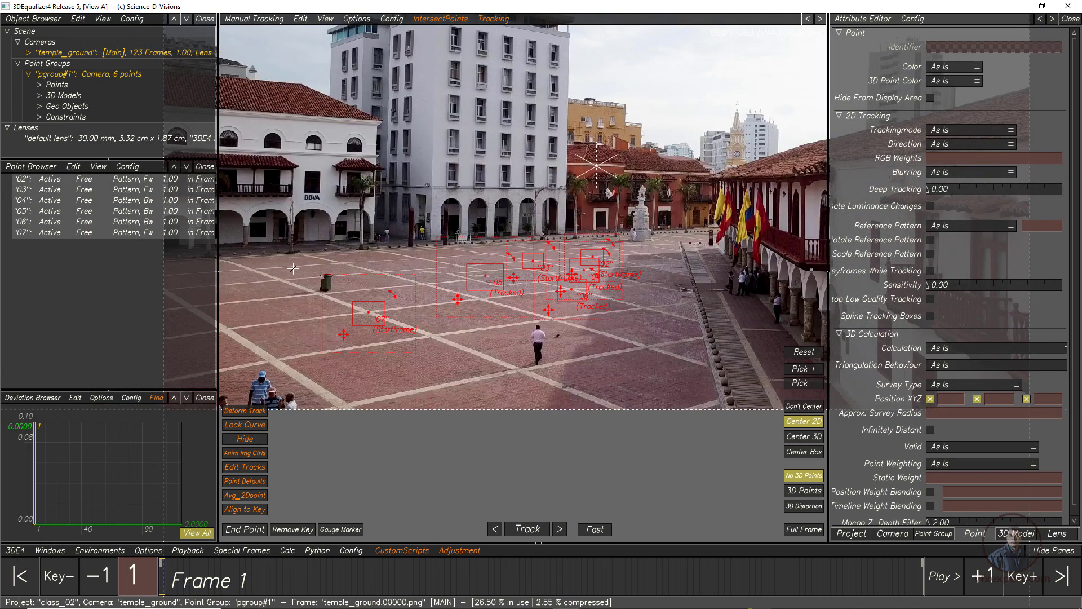
{"action": "middle_click_drag", "start_coordinate": [566, 391], "coordinate": [630, 475]}
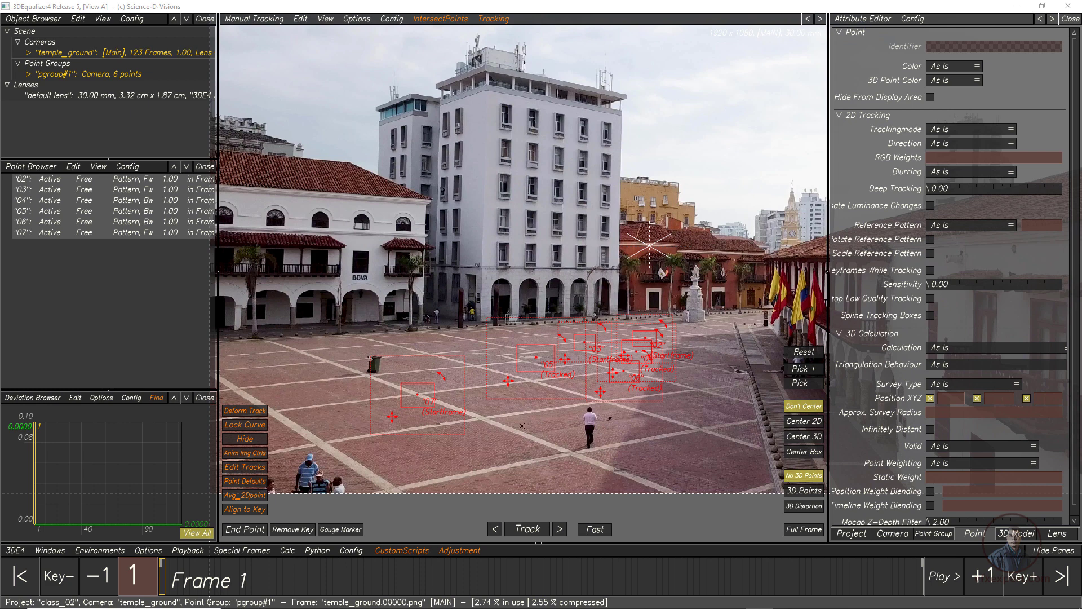
{"action": "left_click", "coordinate": [498, 441]}
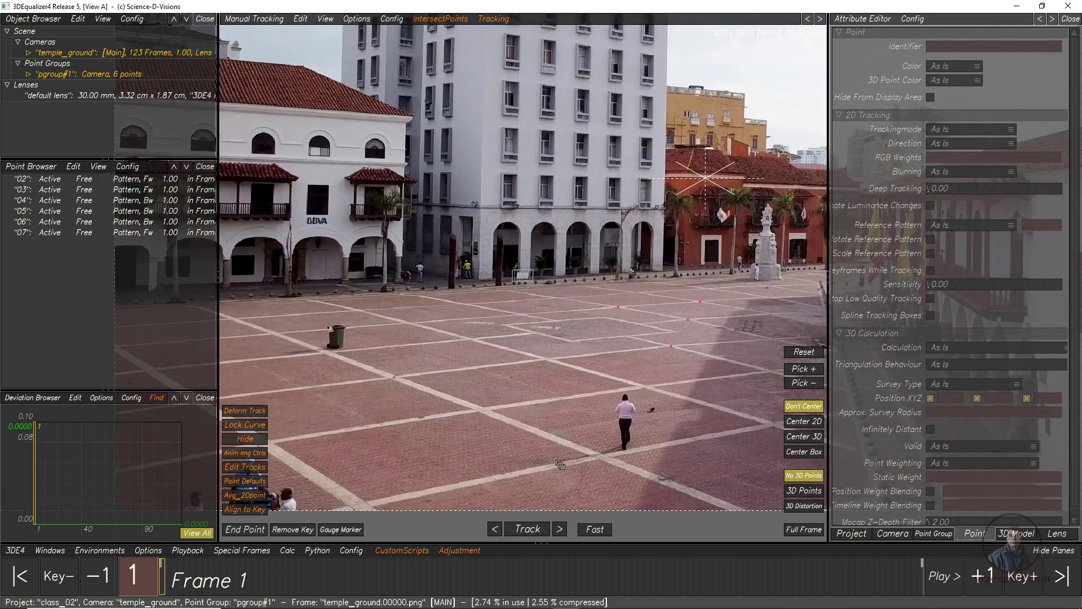
- At frame 1, add a tracking point on the next paving-line crossing diagonally below point 07 and enlarge its pattern box
{"action": "left_click_drag", "start_coordinate": [256, 579], "coordinate": [163, 580]}
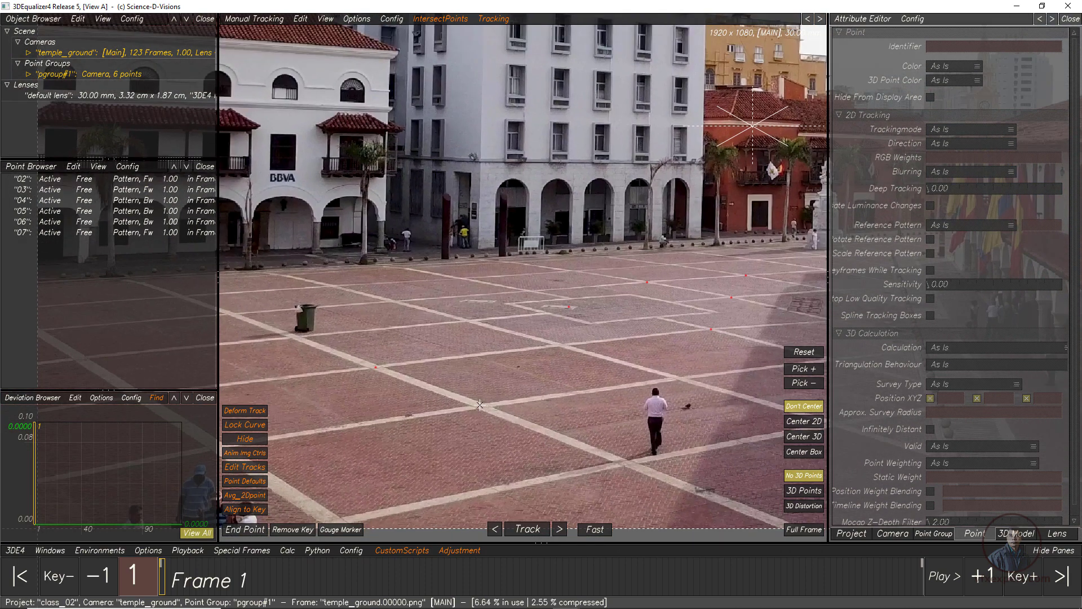
{"action": "left_click", "coordinate": [479, 404], "text": "ctrl"}
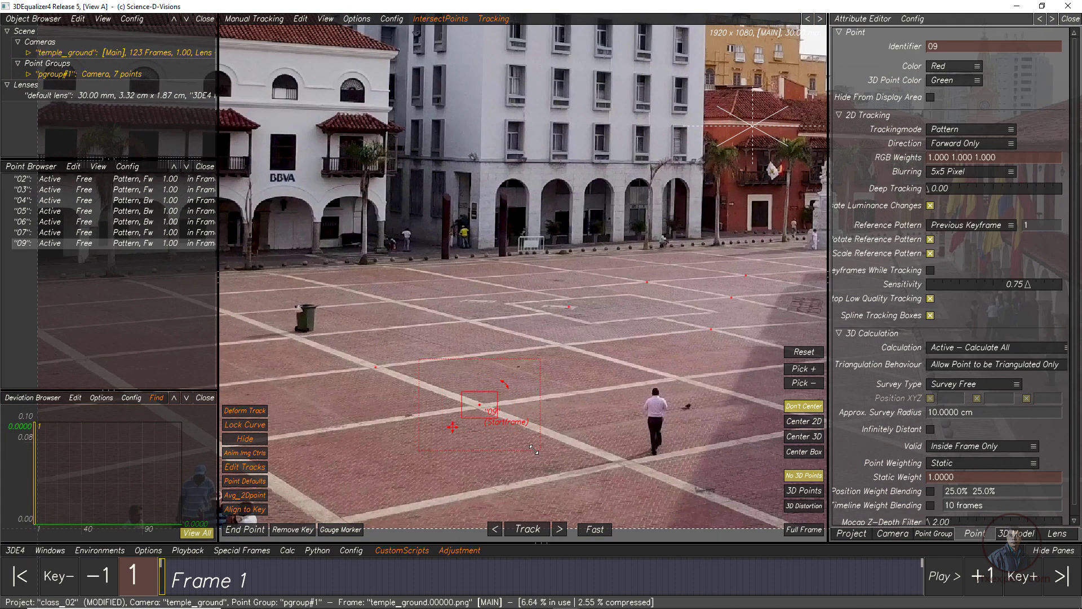
{"action": "left_click_drag", "start_coordinate": [497, 417], "coordinate": [519, 428]}
{"action": "left_click_drag", "start_coordinate": [461, 391], "coordinate": [460, 390]}
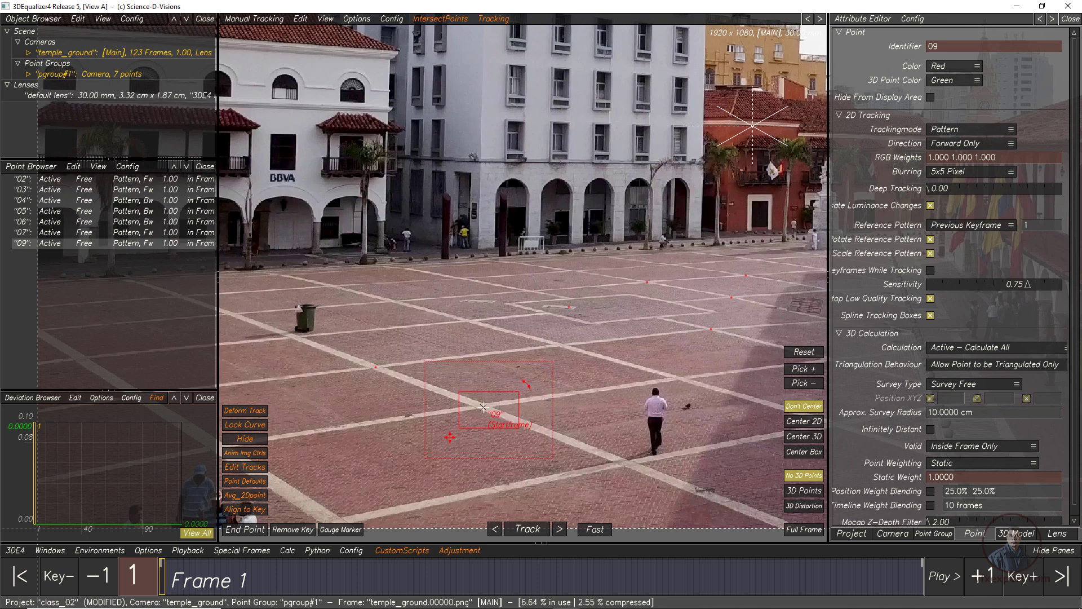
- Slightly narrow point 09's pattern box and track the point forward from frame 1
{"action": "left_click_drag", "start_coordinate": [520, 428], "coordinate": [514, 429]}
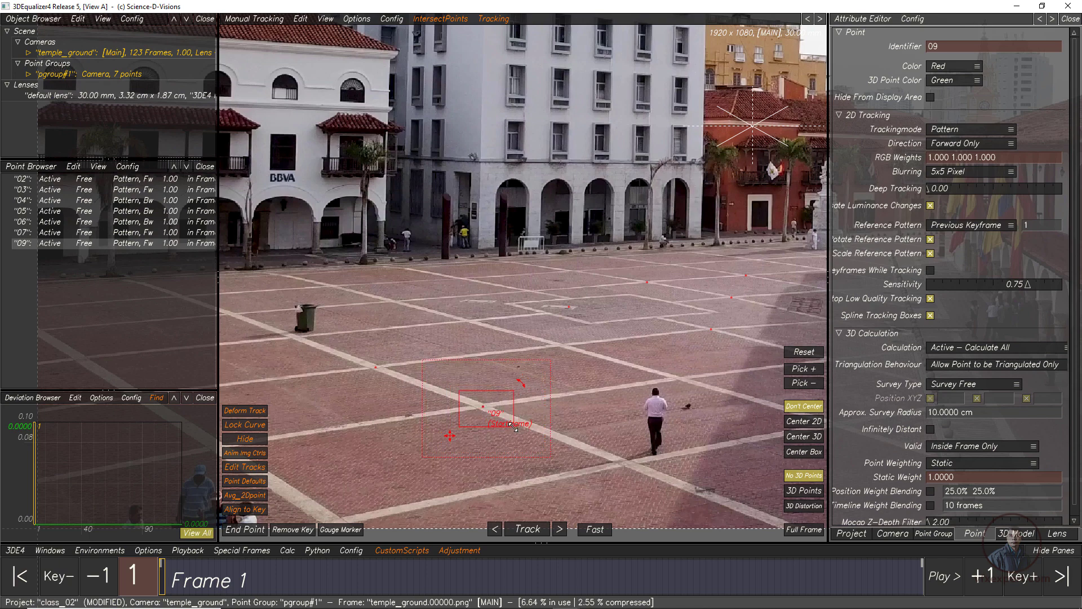
{"action": "left_click", "coordinate": [519, 530]}
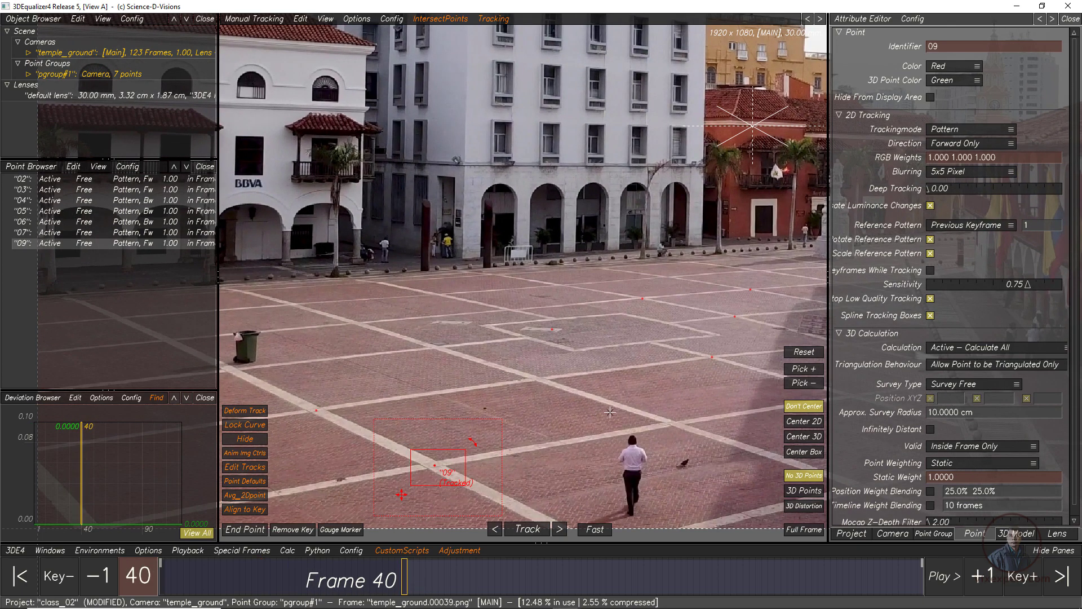
{"action": "scroll", "coordinate": [610, 412], "scroll_direction": "down", "scroll_amount": 5}
{"action": "scroll", "coordinate": [643, 317], "scroll_direction": "up", "scroll_amount": 6}
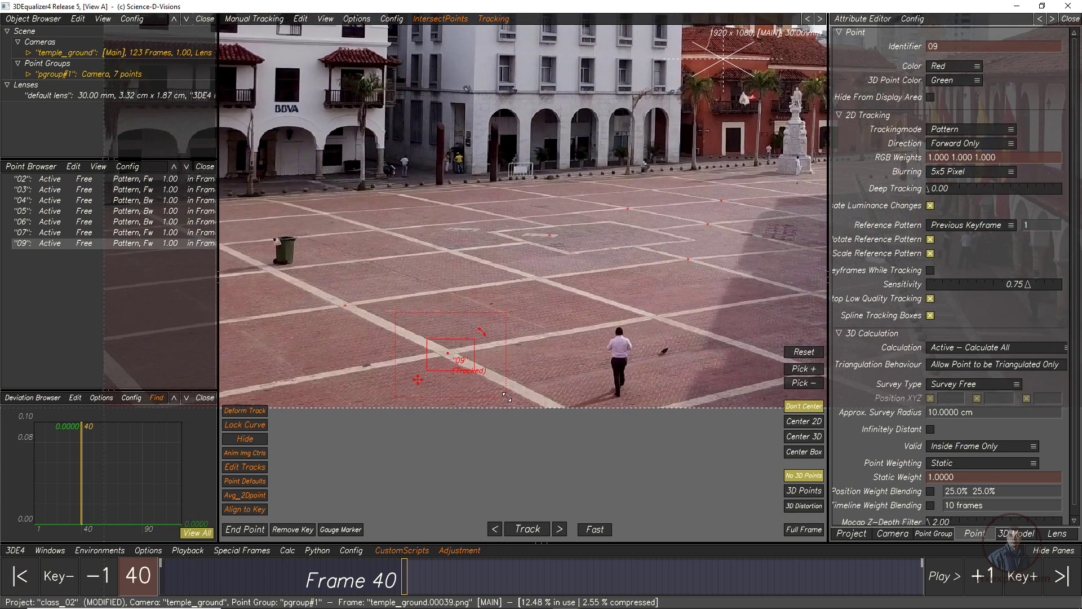
- Shrink point 09's search box, continue its track to frame 61 and set the end point there
{"action": "left_click_drag", "start_coordinate": [507, 398], "coordinate": [470, 363]}
{"action": "left_click", "coordinate": [558, 531]}
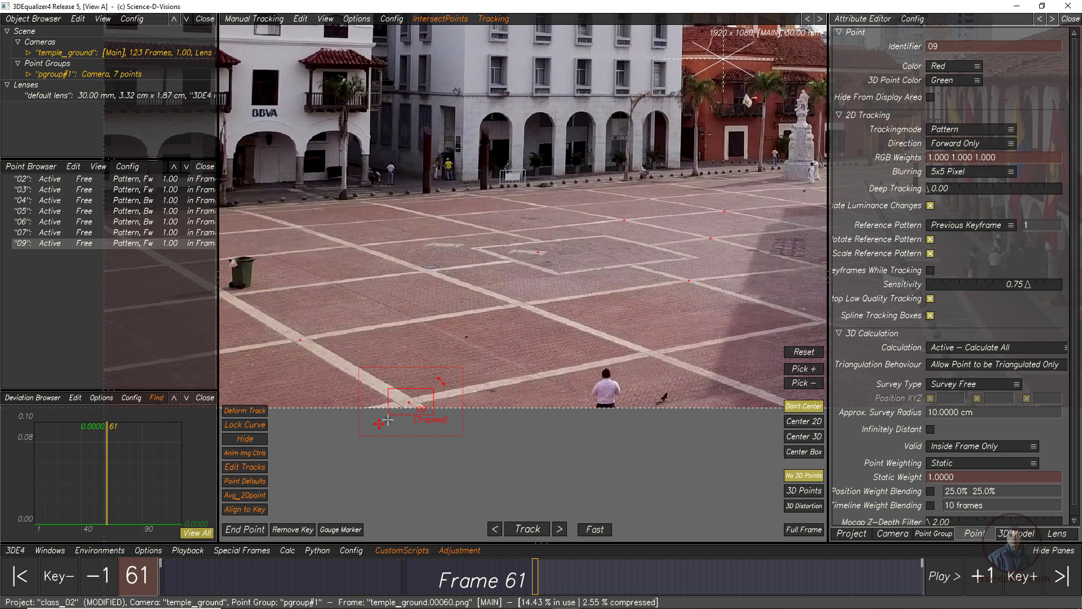
{"action": "left_click", "coordinate": [247, 531]}
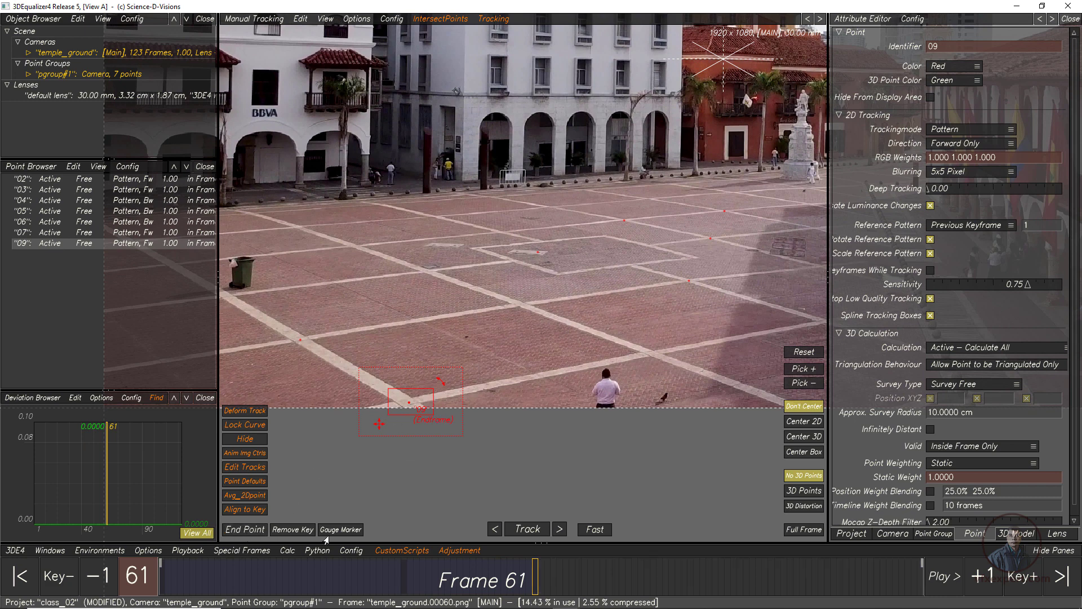
- At frame 123, add a tracking point on the shaded paving-line crossing just below the drain grating and track it backward
{"action": "left_click_drag", "start_coordinate": [520, 582], "coordinate": [163, 582]}
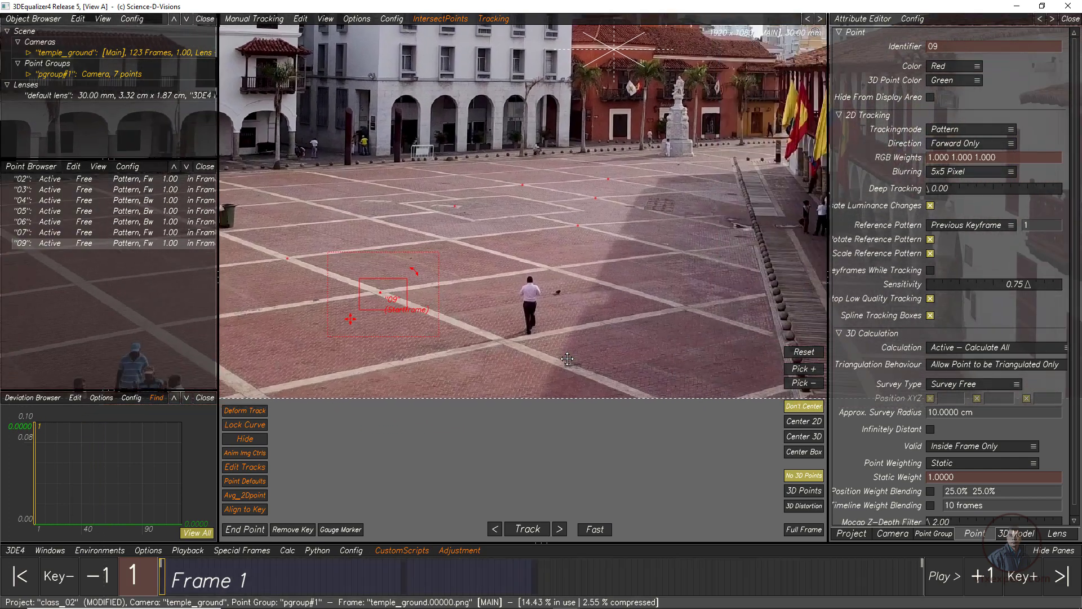
{"action": "middle_click_drag", "start_coordinate": [567, 359], "coordinate": [495, 375]}
{"action": "left_click_drag", "start_coordinate": [730, 573], "coordinate": [921, 575]}
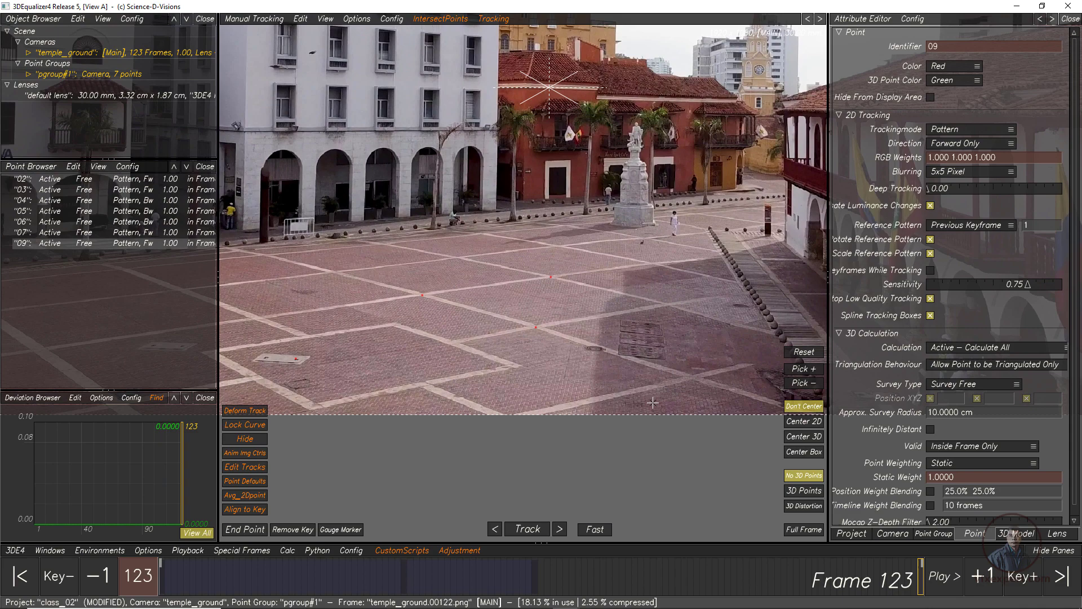
{"action": "middle_click_drag", "start_coordinate": [653, 402], "coordinate": [536, 361]}
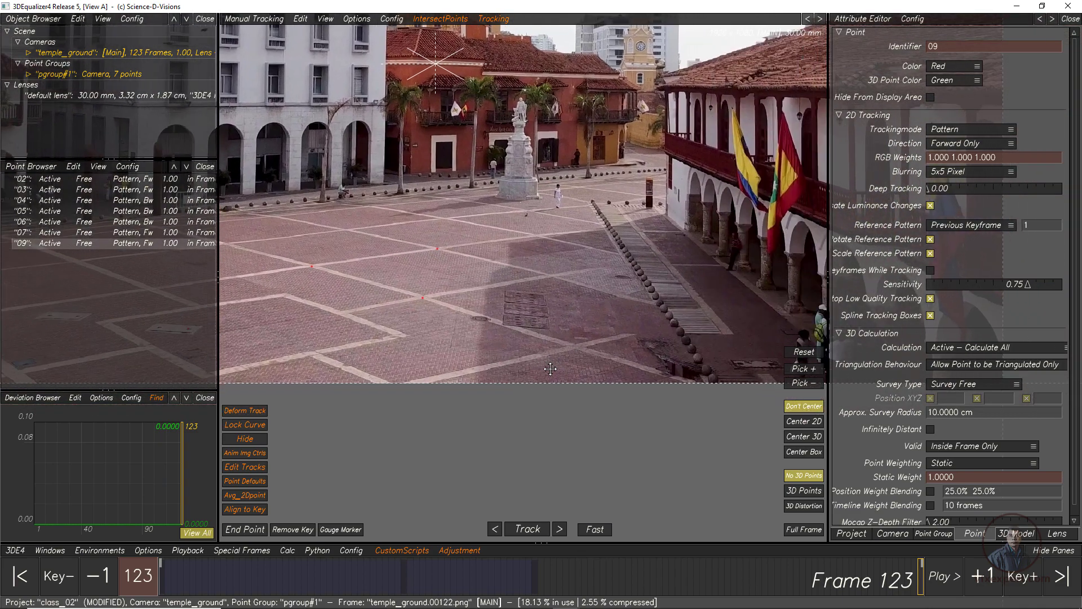
{"action": "scroll", "coordinate": [581, 337], "scroll_direction": "up", "scroll_amount": 1}
{"action": "left_click", "coordinate": [568, 340], "text": "ctrl"}
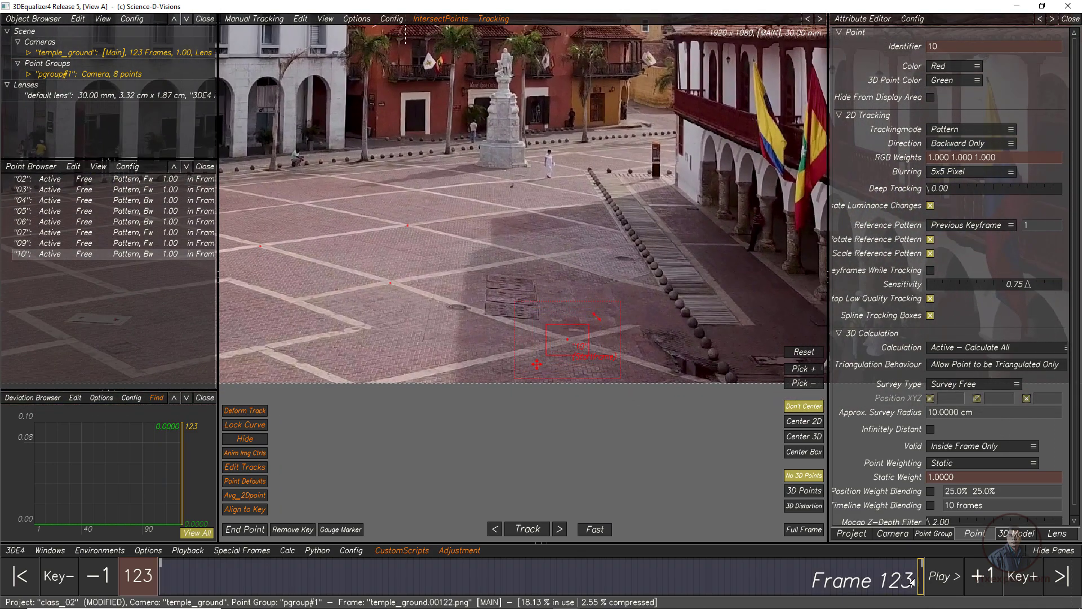
{"action": "left_click_drag", "start_coordinate": [912, 582], "coordinate": [659, 581]}
{"action": "left_click", "coordinate": [529, 530]}
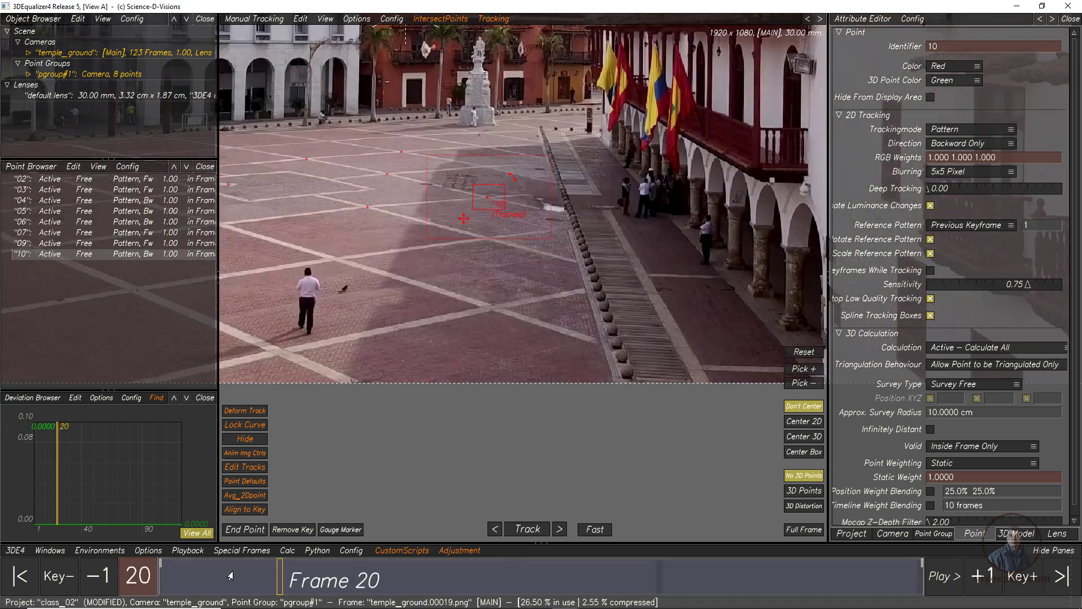
- At frame 1, add a tracking point at the base of the green bin and track it forward
{"action": "left_click", "coordinate": [538, 354], "text": "ctrl"}
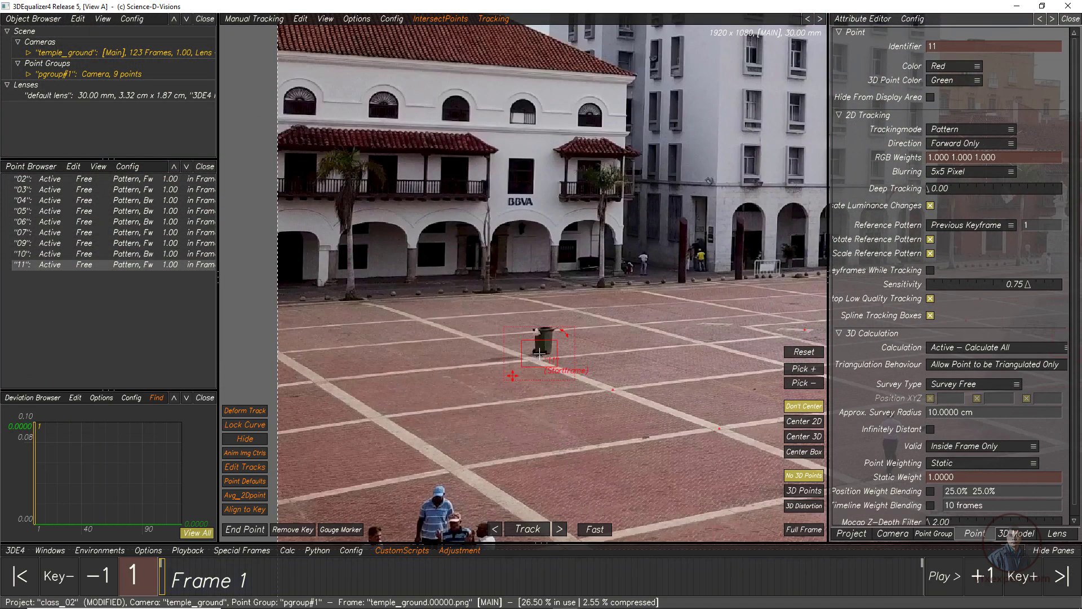
{"action": "left_click_drag", "start_coordinate": [578, 382], "coordinate": [580, 390]}
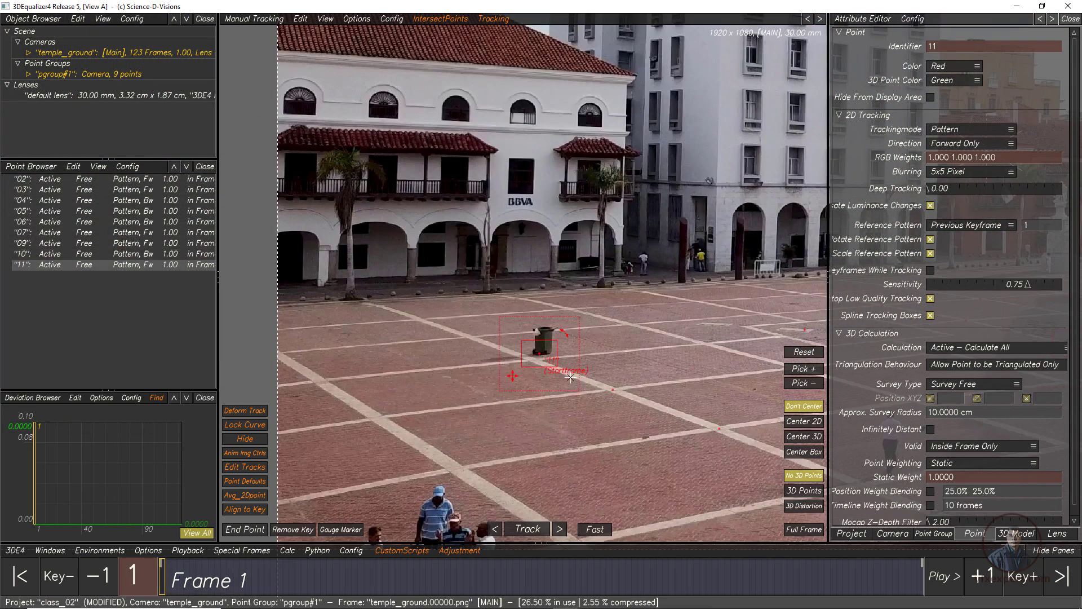
{"action": "left_click", "coordinate": [511, 530]}
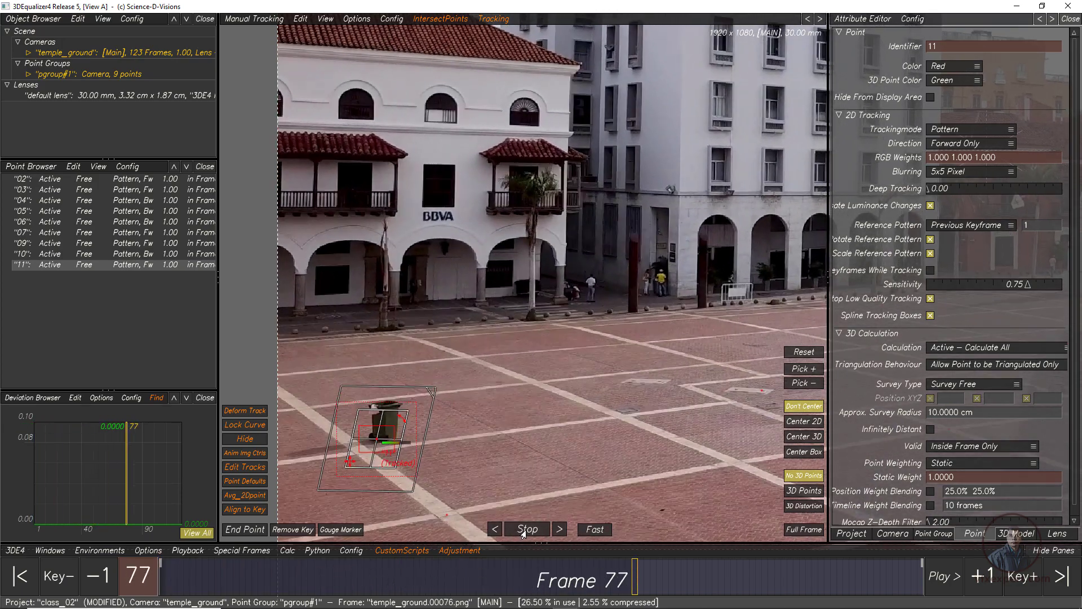
- Correct point 11 at frame 87 by moving it up onto the bin's base, and continue its track to frame 98
{"action": "right_click_drag", "start_coordinate": [587, 406], "coordinate": [517, 427]}
{"action": "middle_click_drag", "start_coordinate": [517, 428], "coordinate": [607, 359]}
{"action": "right_click_drag", "start_coordinate": [508, 414], "coordinate": [525, 410]}
{"action": "middle_click_drag", "start_coordinate": [570, 395], "coordinate": [515, 324]}
{"action": "right_click_drag", "start_coordinate": [515, 324], "coordinate": [604, 354]}
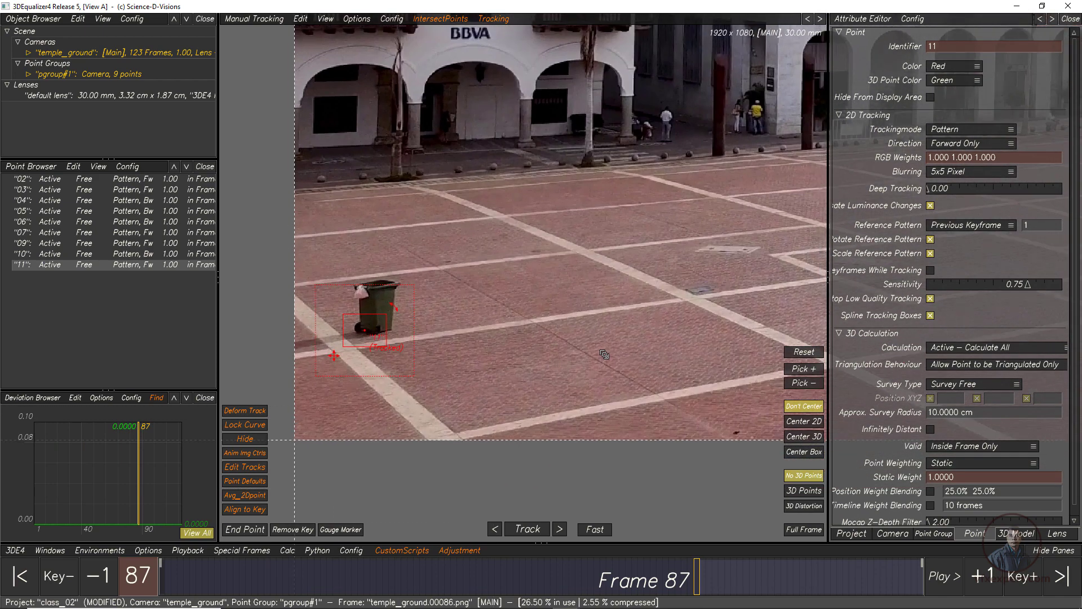
{"action": "left_click_drag", "start_coordinate": [333, 355], "coordinate": [342, 345]}
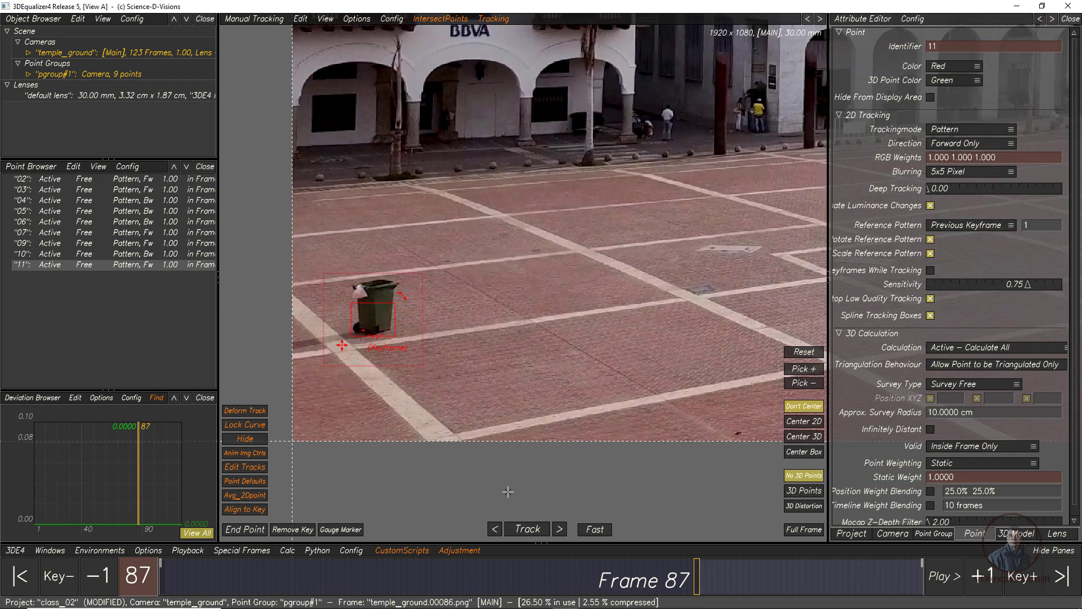
{"action": "left_click", "coordinate": [560, 528]}
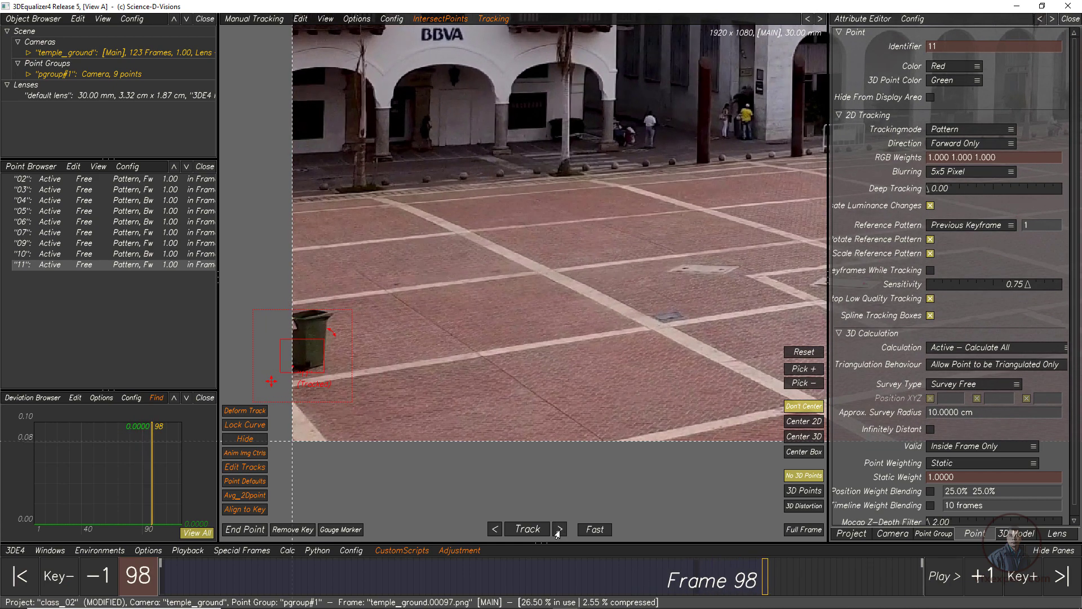
- Set the end point of the bin track at frame 98
{"action": "left_click_drag", "start_coordinate": [760, 590], "coordinate": [765, 590]}
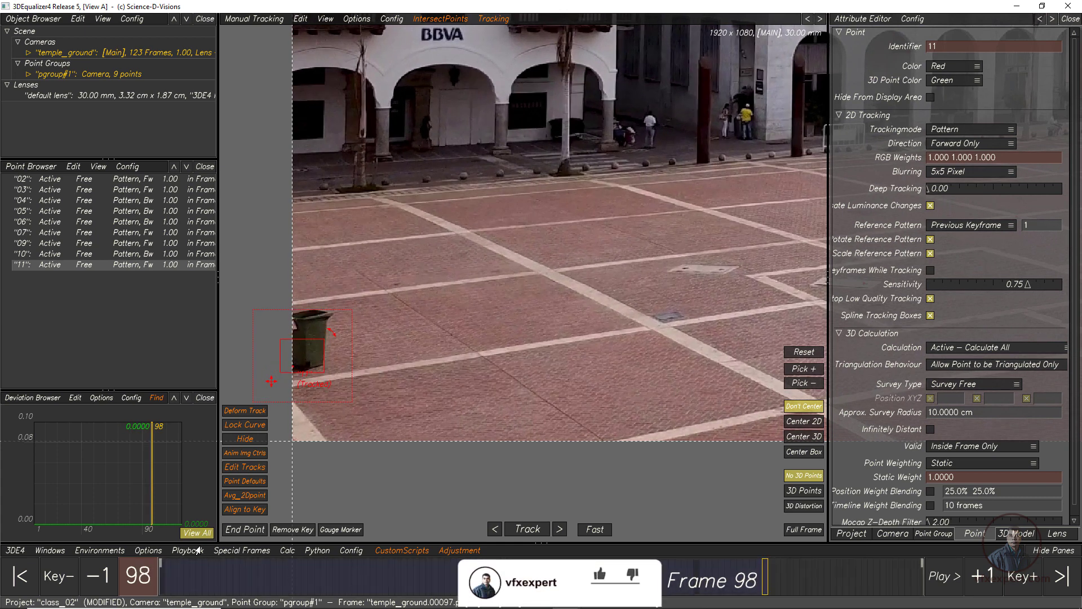
{"action": "left_click", "coordinate": [248, 579]}
{"action": "left_click_drag", "start_coordinate": [248, 579], "coordinate": [764, 580]}
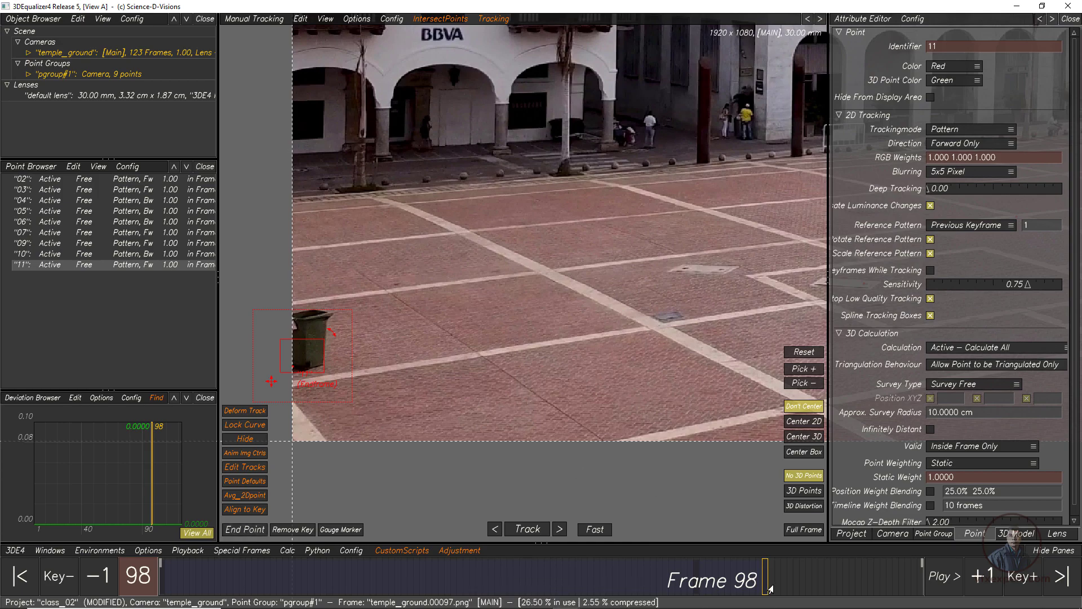
- At frame 89, add a tracking point on the shaded paving between the drain grating and the row of stone balls, and track it forward
{"action": "left_click_drag", "start_coordinate": [760, 590], "coordinate": [161, 580]}
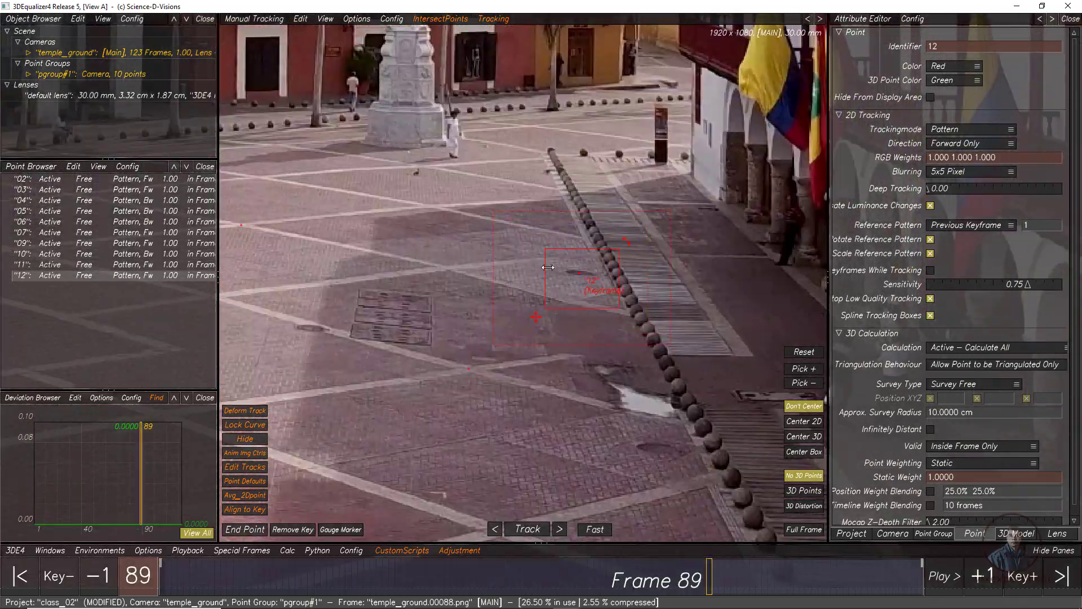
{"action": "left_click", "coordinate": [527, 528]}
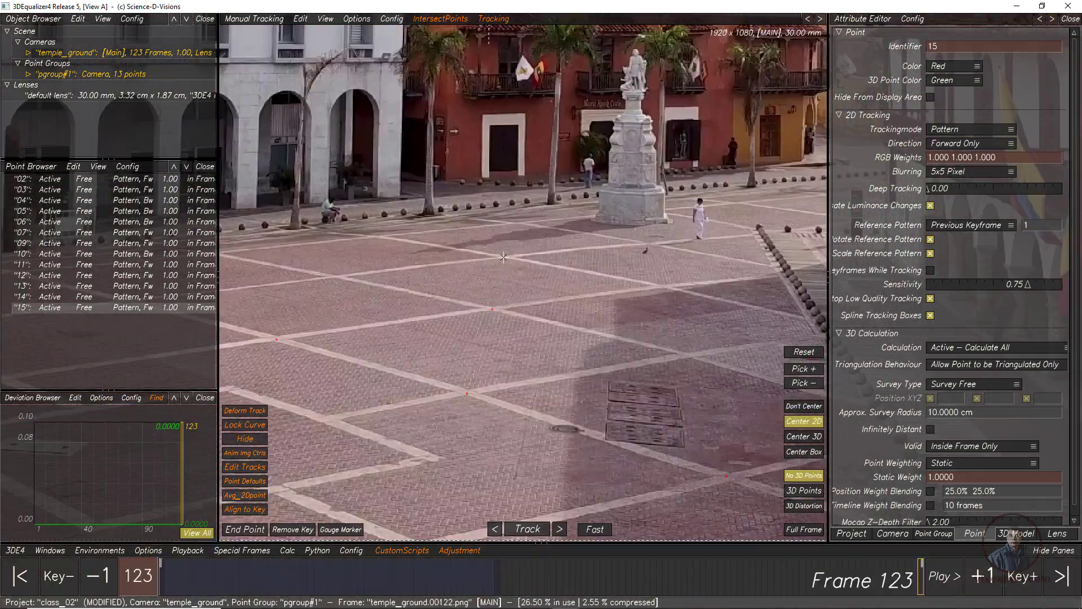
- At frame 123, add a tracking point on the far paving-line crossing in front of the statue and track it backward
{"action": "left_click", "coordinate": [528, 528]}
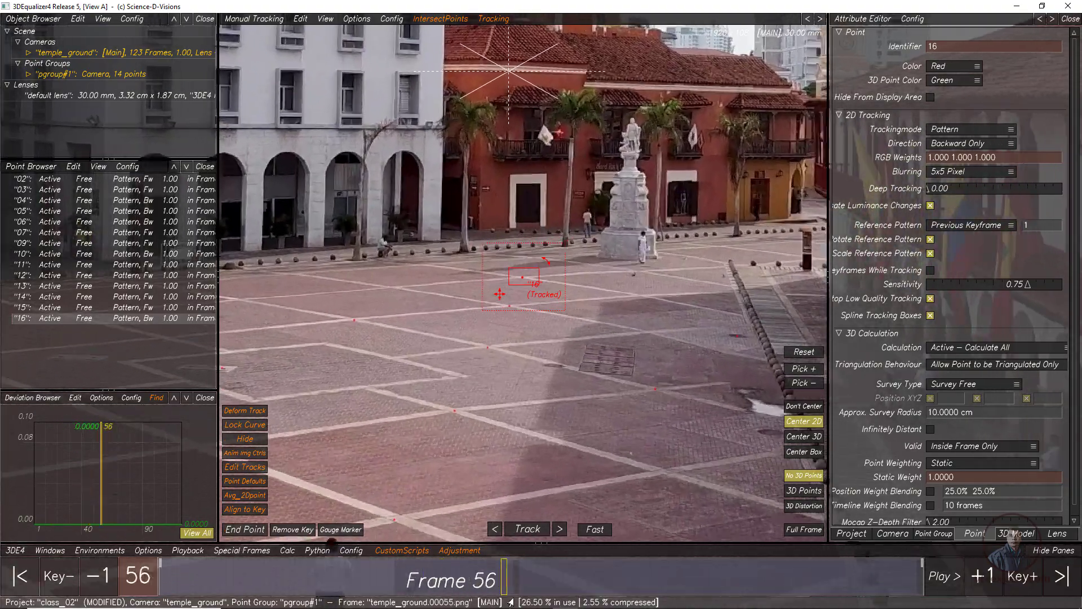